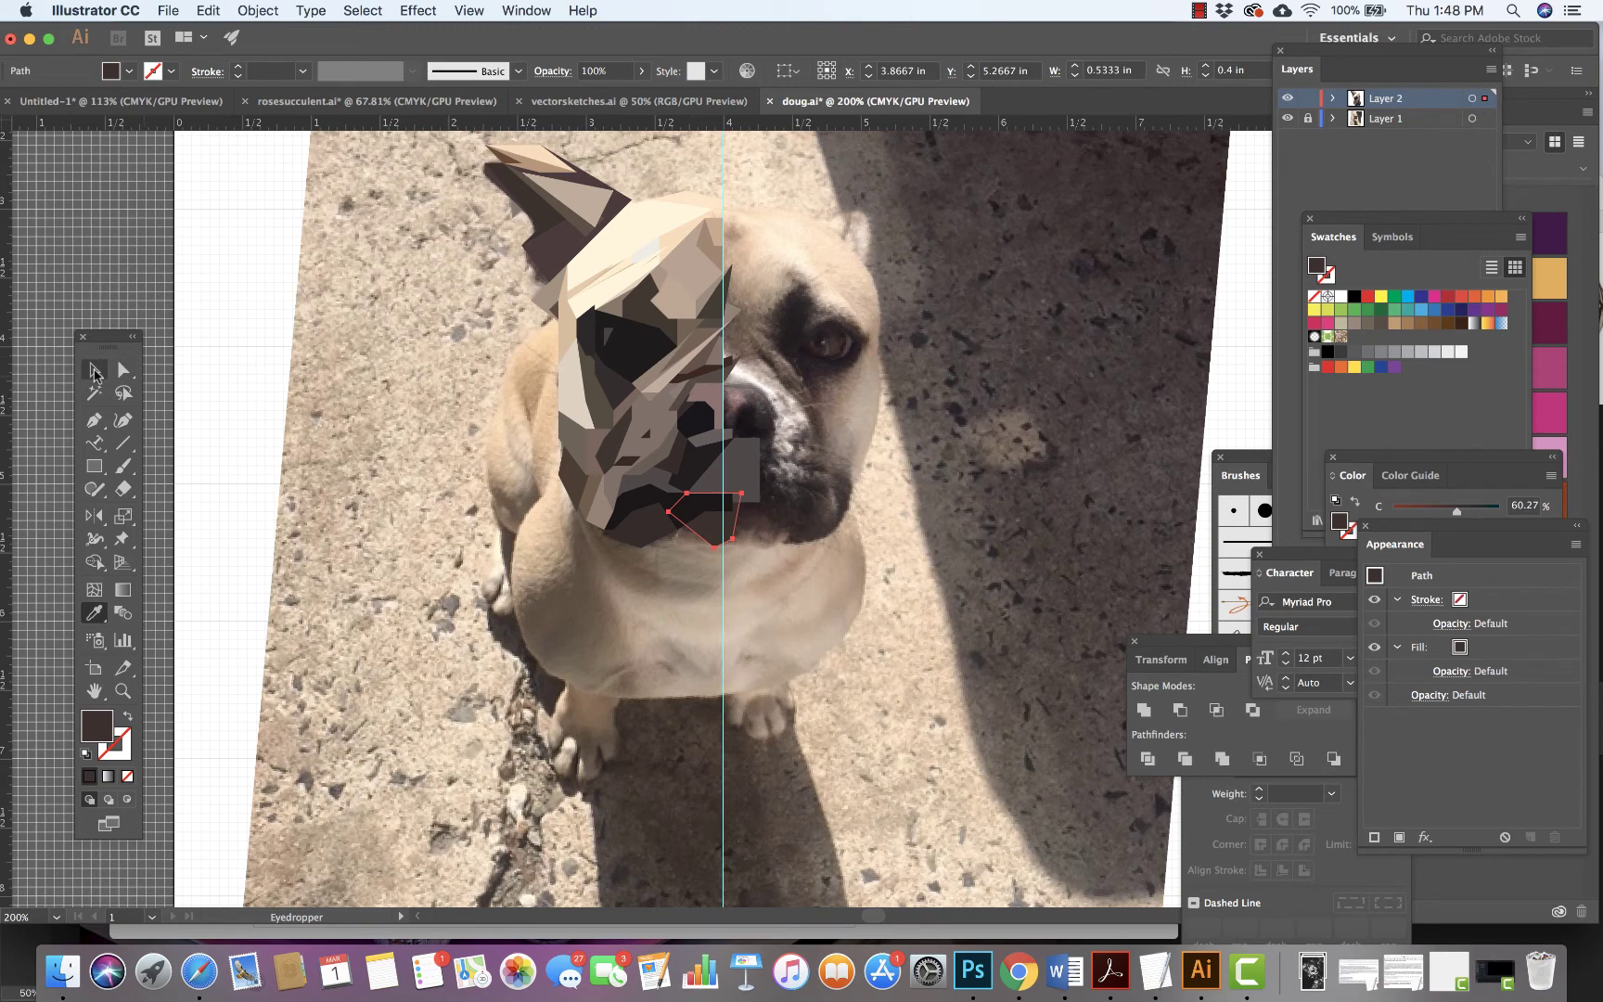
Turn off Layer 1's visibility so the dog photo is hidden behind the low-poly shapes.
{"action": "left_click", "coordinate": [94, 372]}
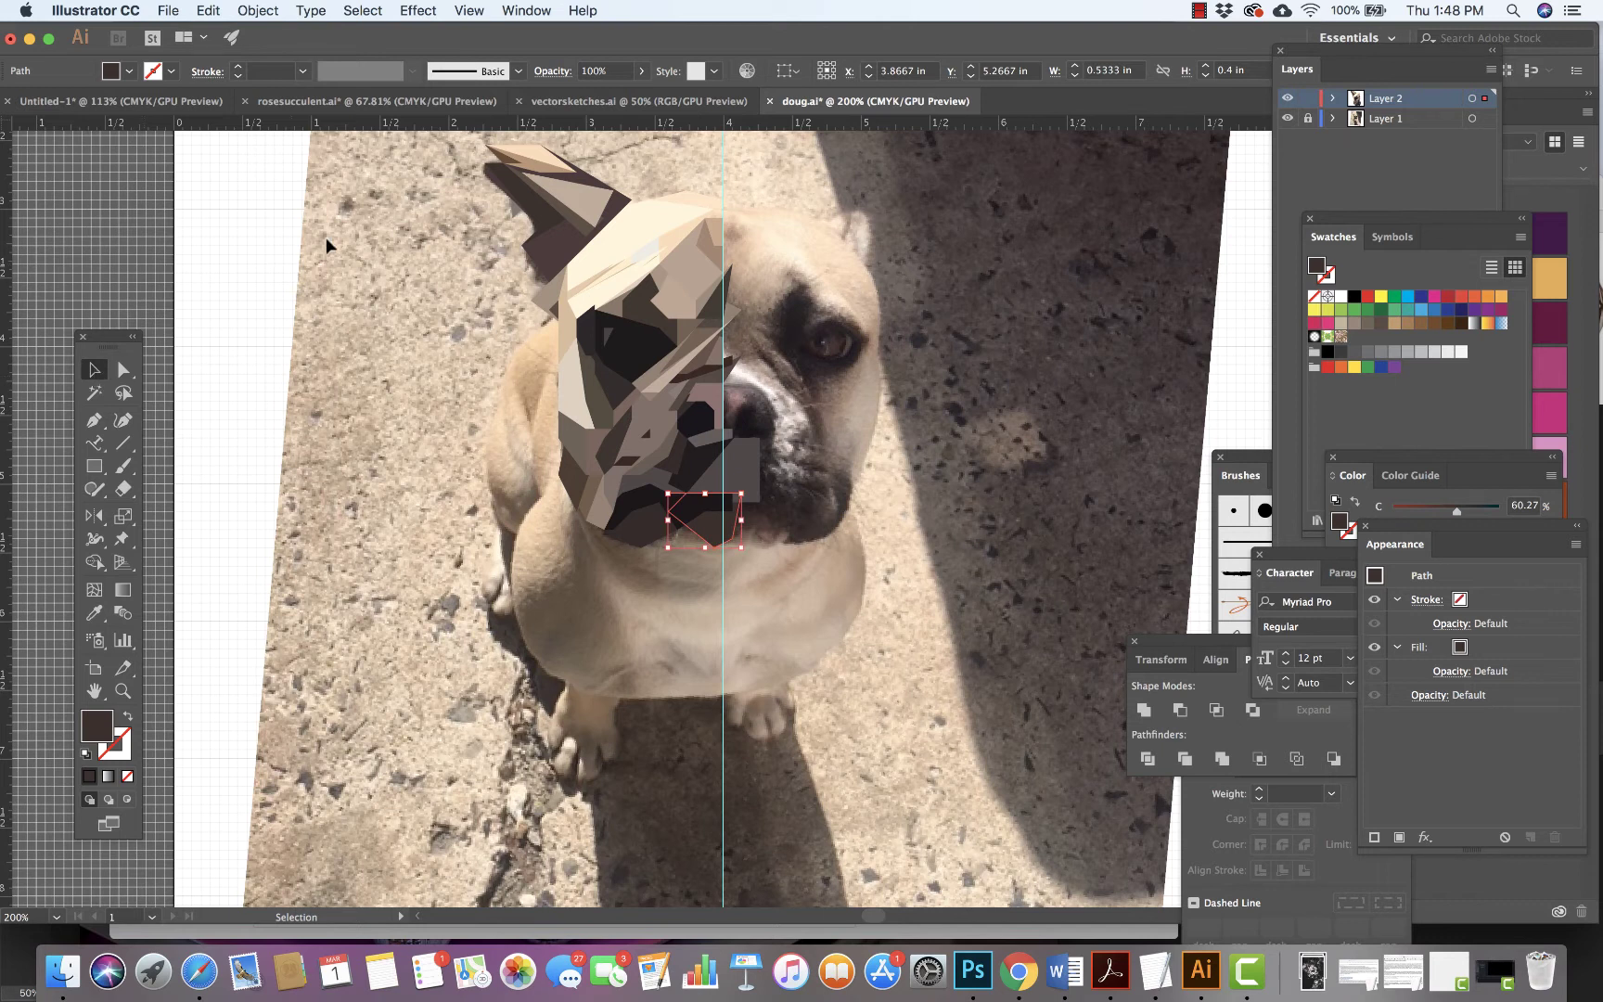
{"action": "left_click", "coordinate": [1287, 123]}
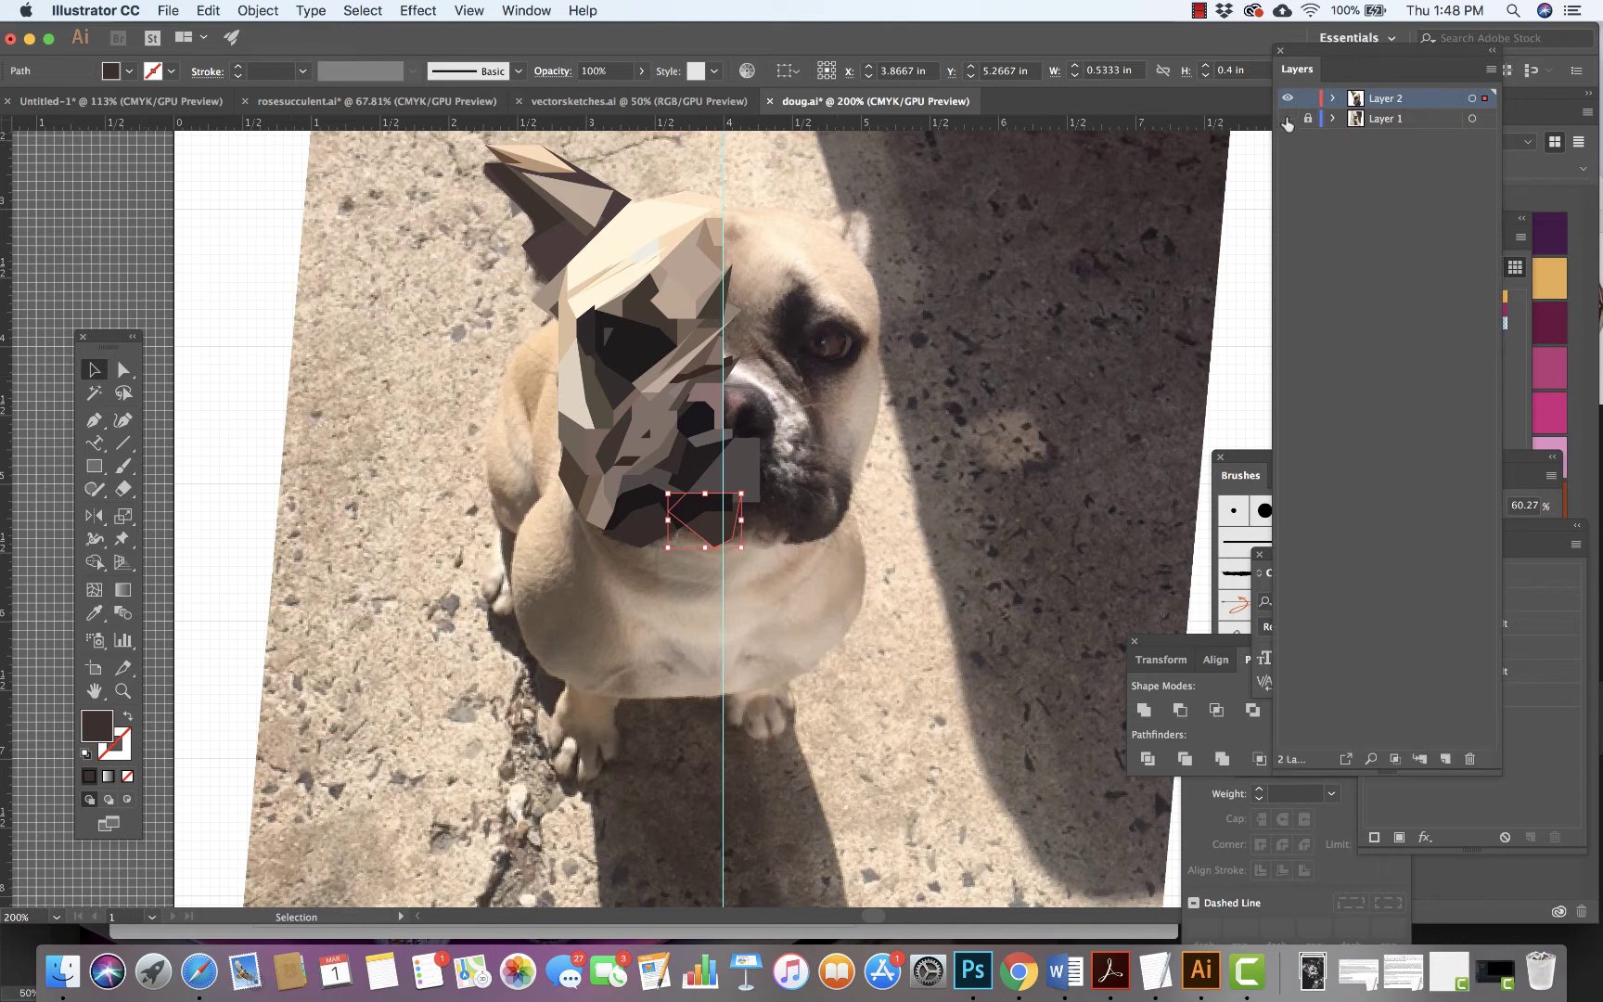
{"action": "left_click", "coordinate": [1287, 120]}
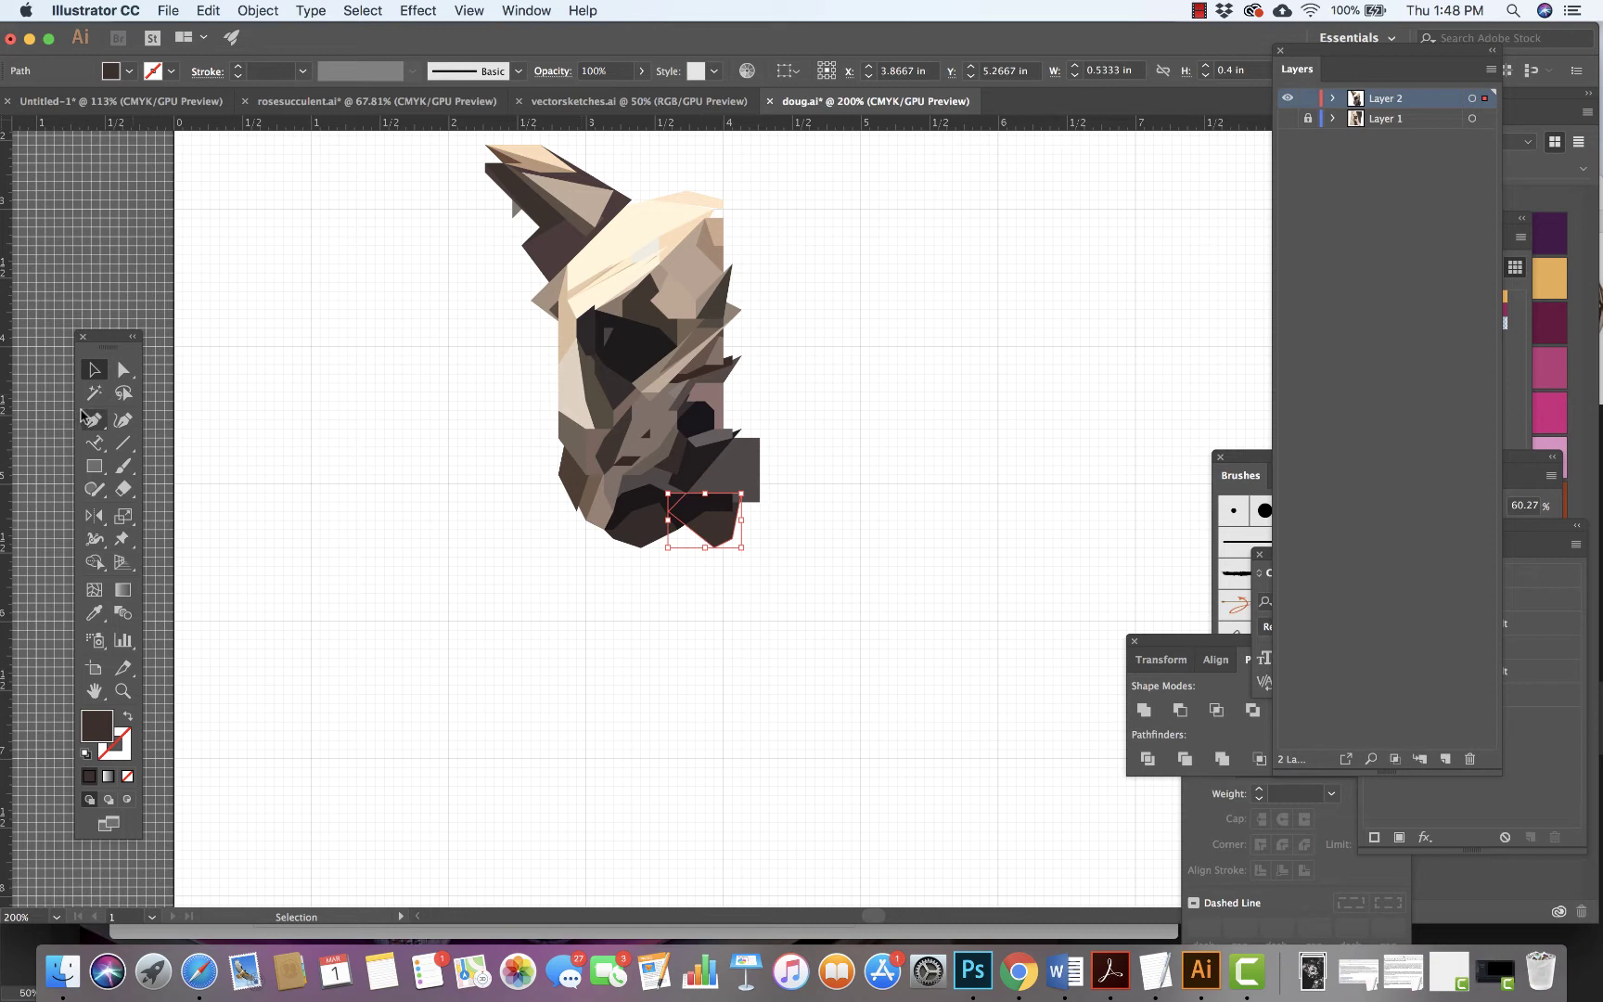
Draw a tall dark rectangle covering the right half of the dog face.
{"action": "left_click", "coordinate": [93, 466]}
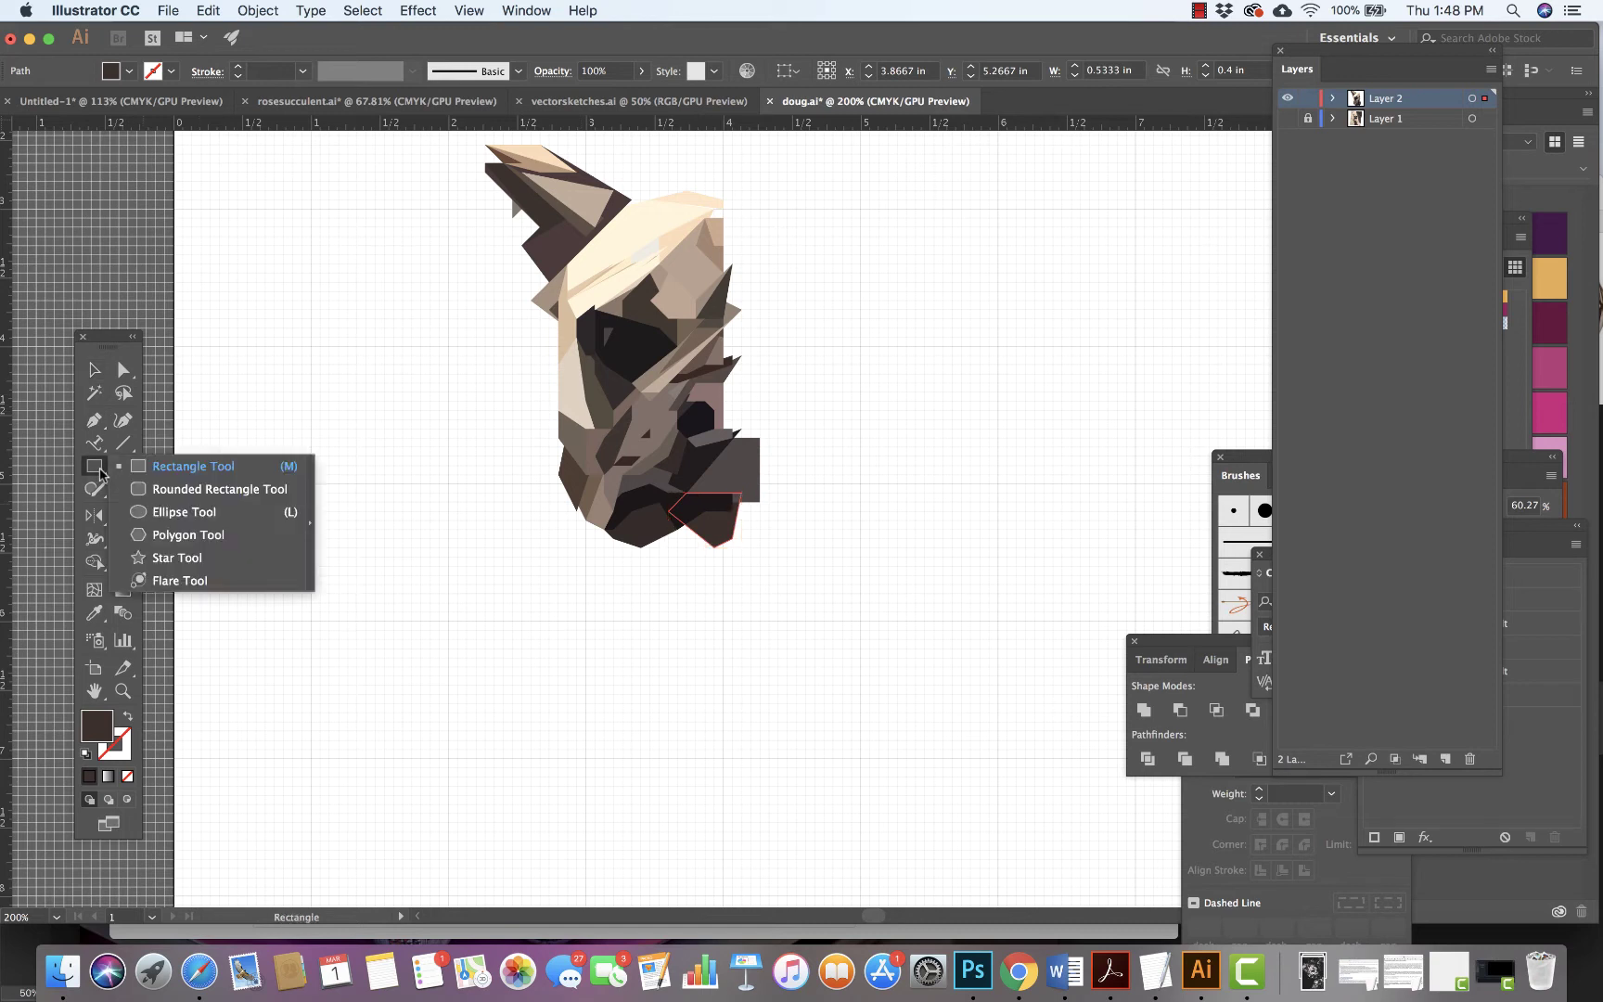
{"action": "left_click", "coordinate": [127, 471]}
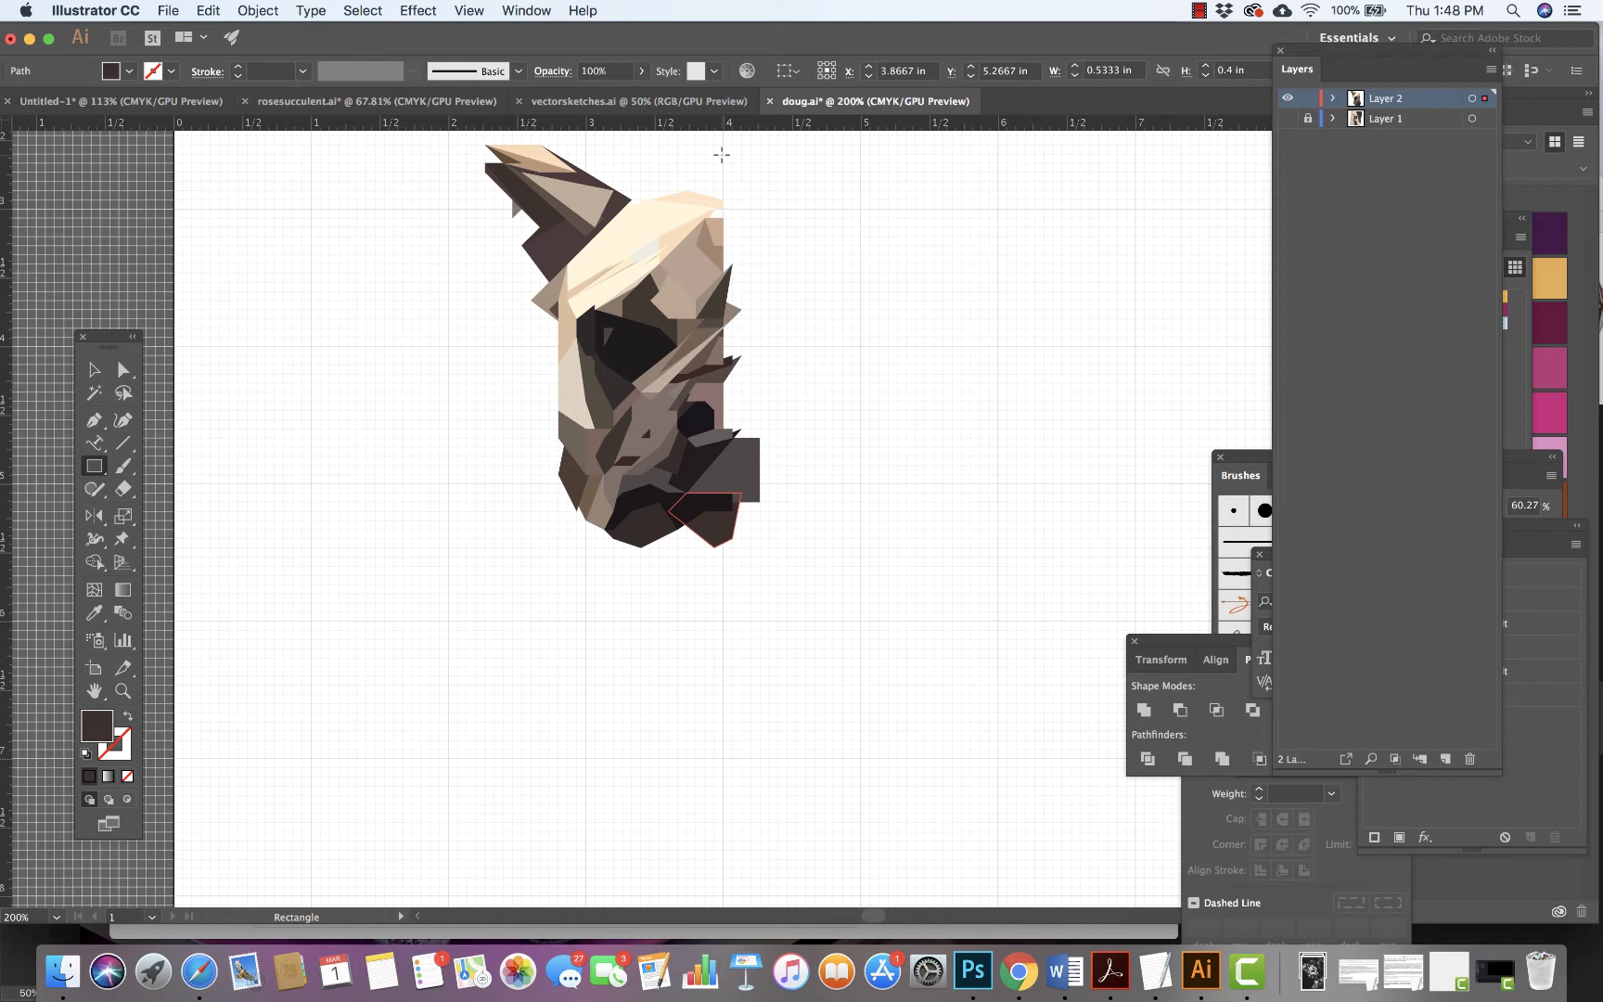
{"action": "left_click_drag", "start_coordinate": [722, 154], "coordinate": [860, 633]}
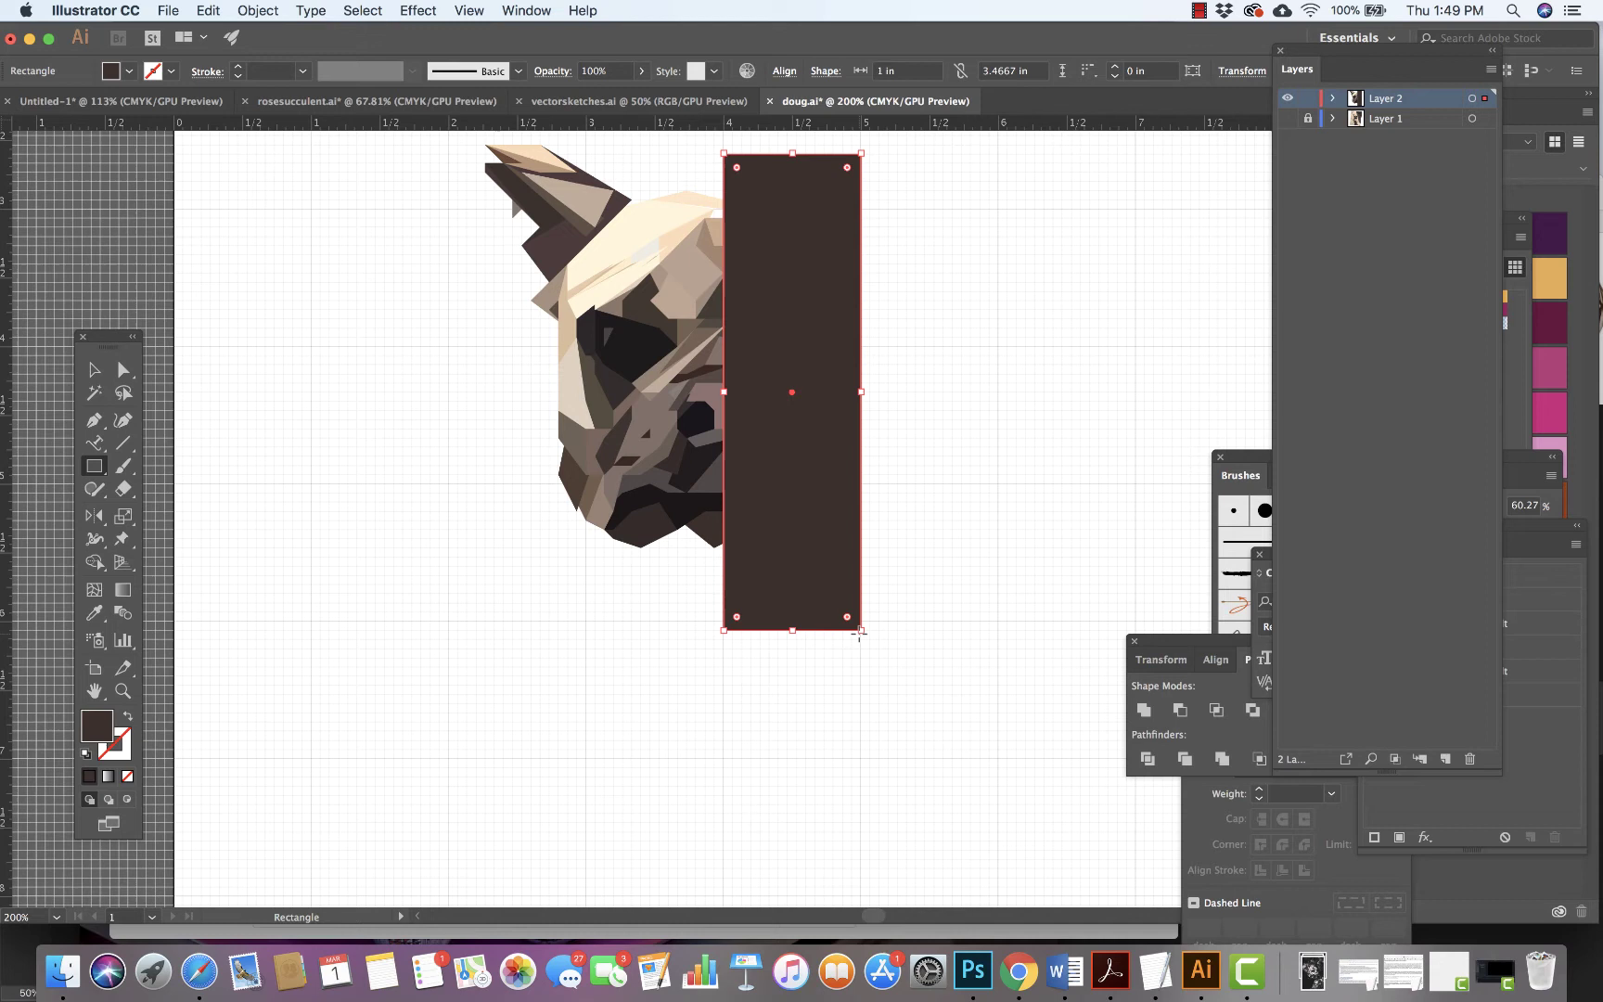
Zoom out to 100% and marquee-select the dog face shapes together with the rectangle.
{"action": "key", "text": "v"}
{"action": "left_click", "coordinate": [659, 759]}
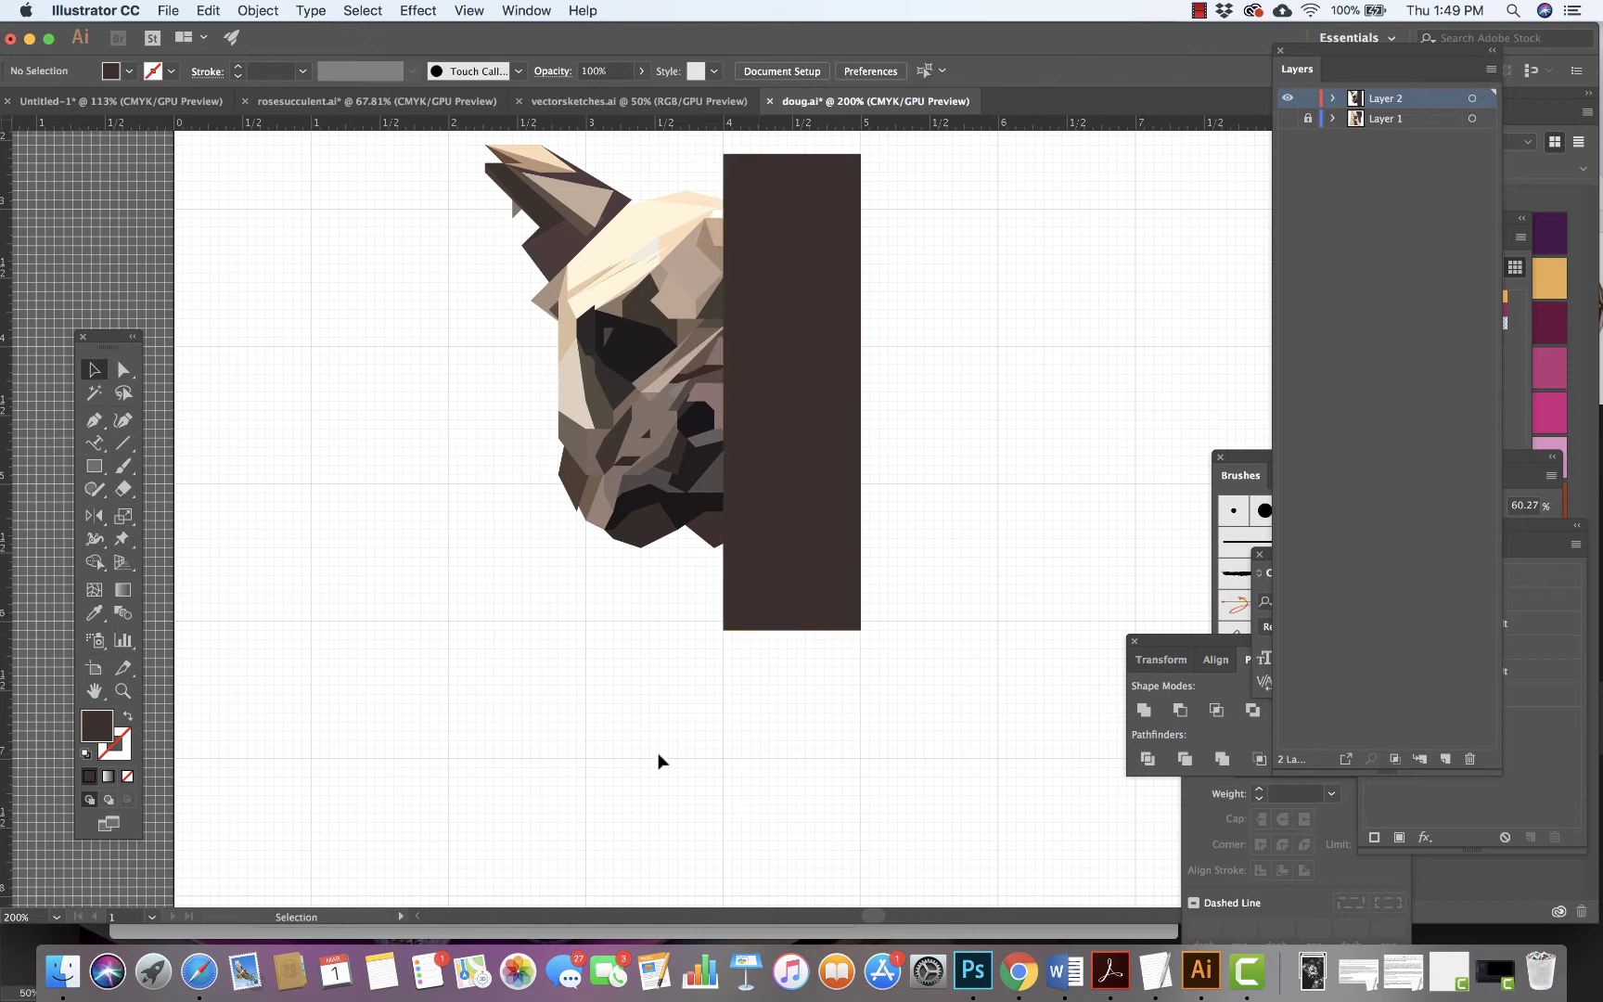
{"action": "key", "text": "a"}
{"action": "key", "text": "super+minus"}
{"action": "key", "text": "super+minus"}
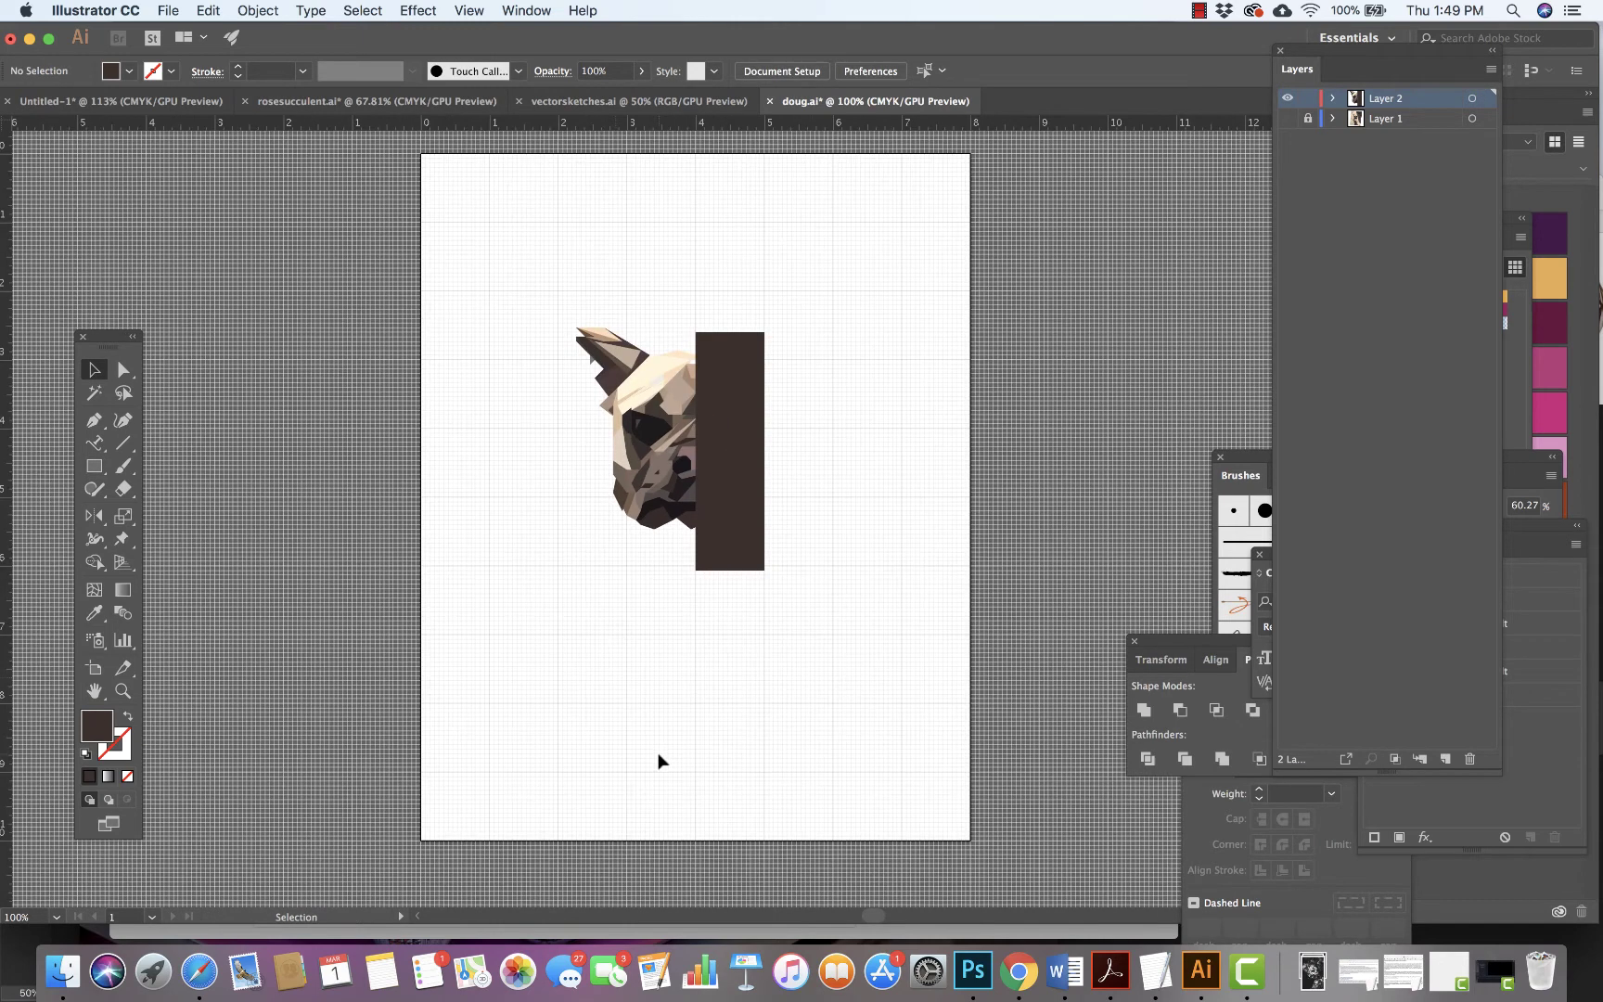
{"action": "left_click_drag", "start_coordinate": [547, 299], "coordinate": [833, 635]}
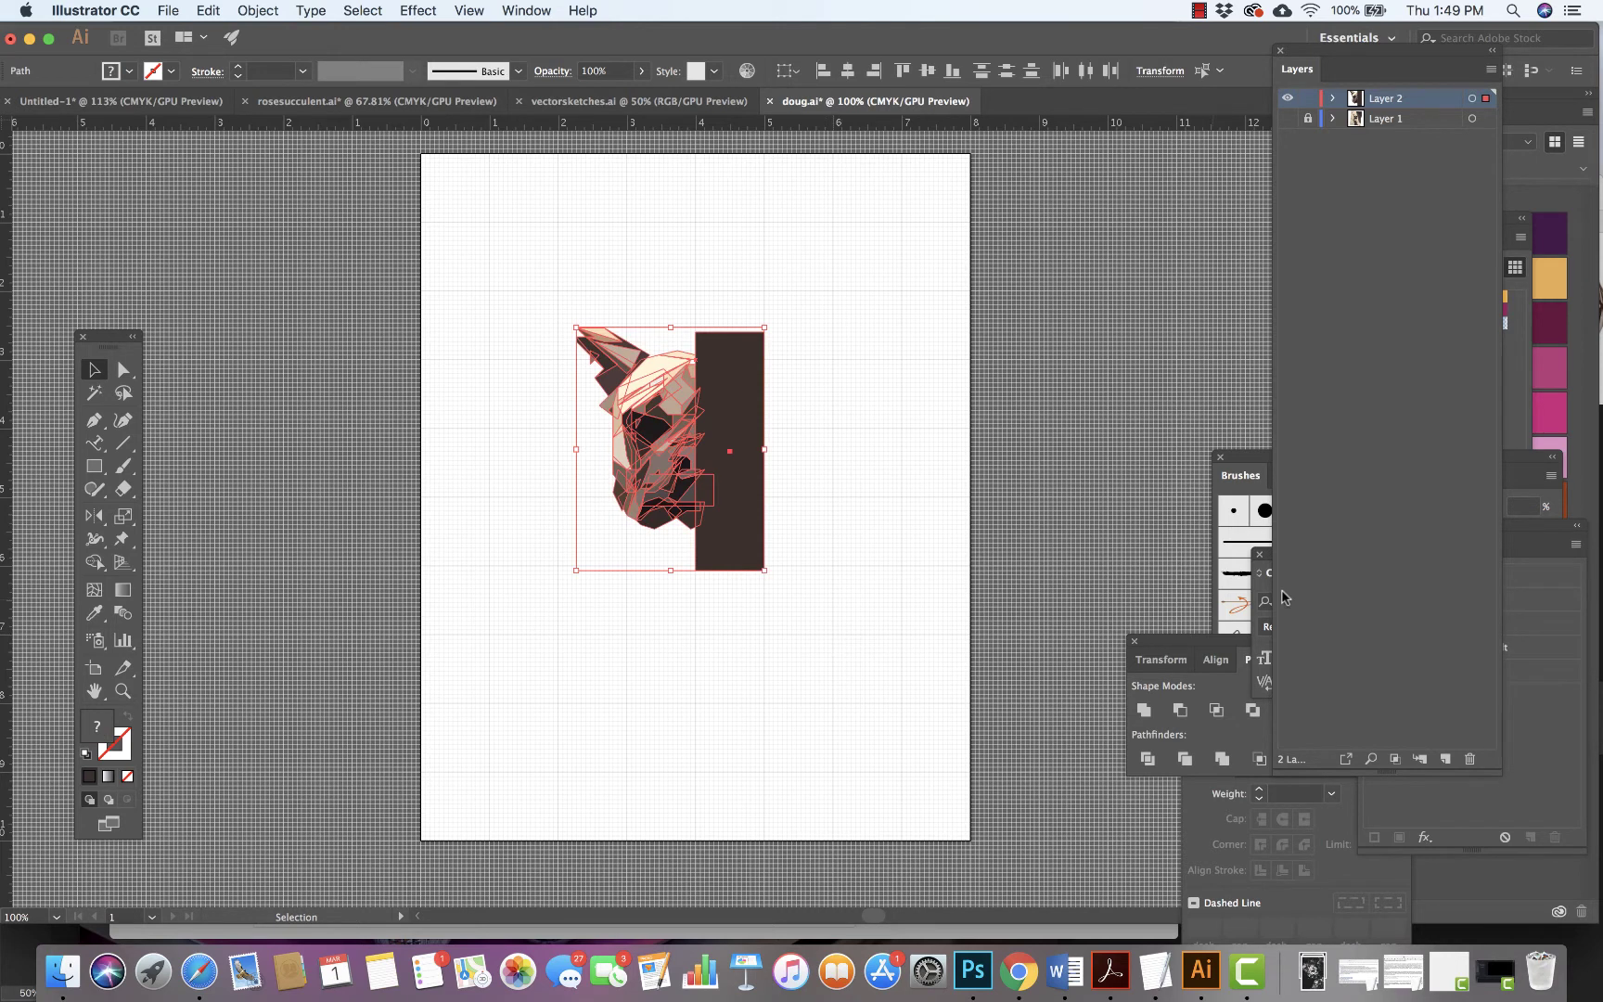
Apply Pathfinder Divide to the face shapes and rectangle, then deselect the result.
{"action": "left_click_drag", "start_coordinate": [1200, 648], "coordinate": [1098, 252]}
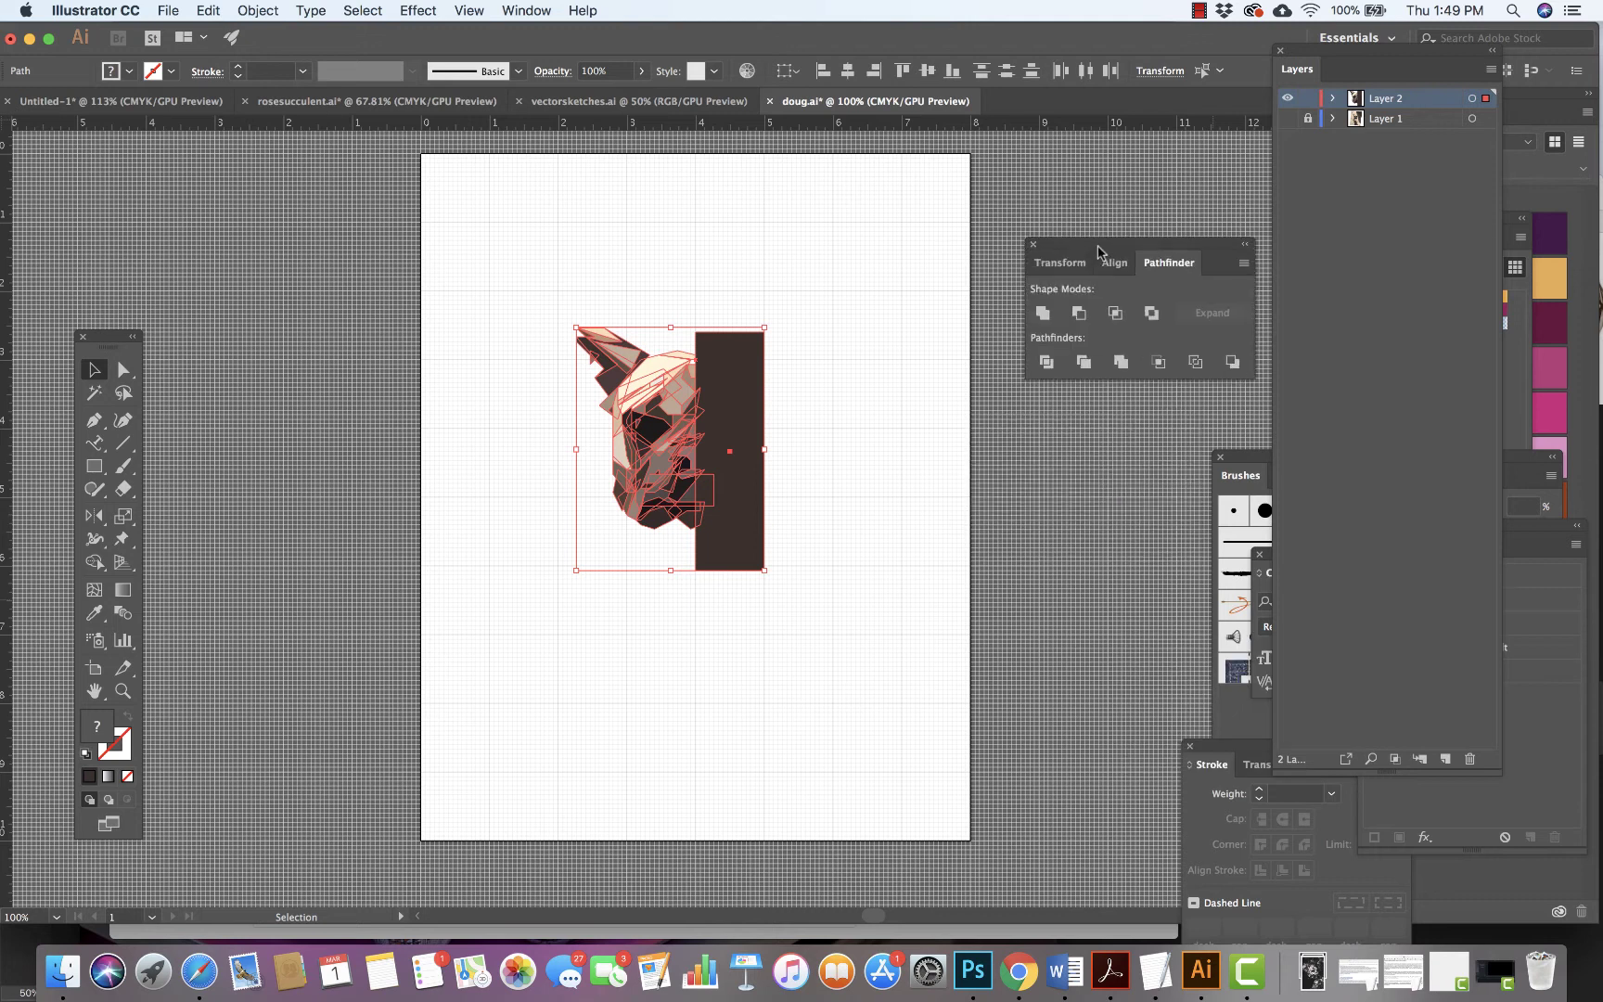
{"action": "left_click", "coordinate": [1056, 260]}
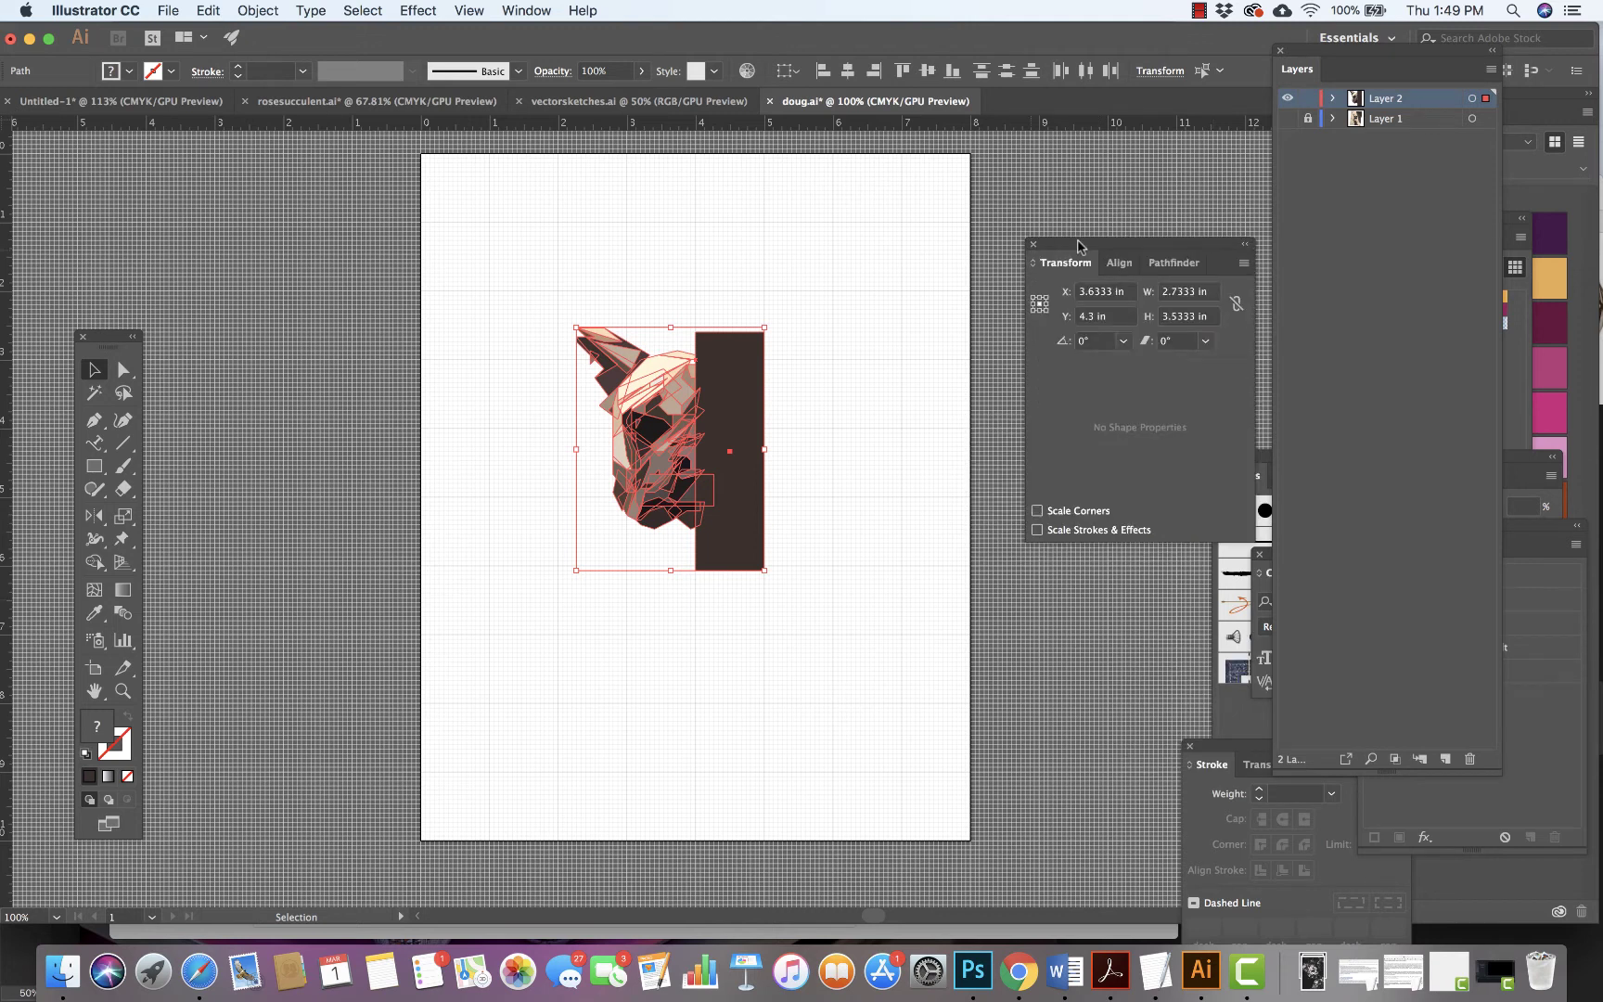
{"action": "left_click", "coordinate": [1170, 262]}
{"action": "left_click", "coordinate": [548, 9]}
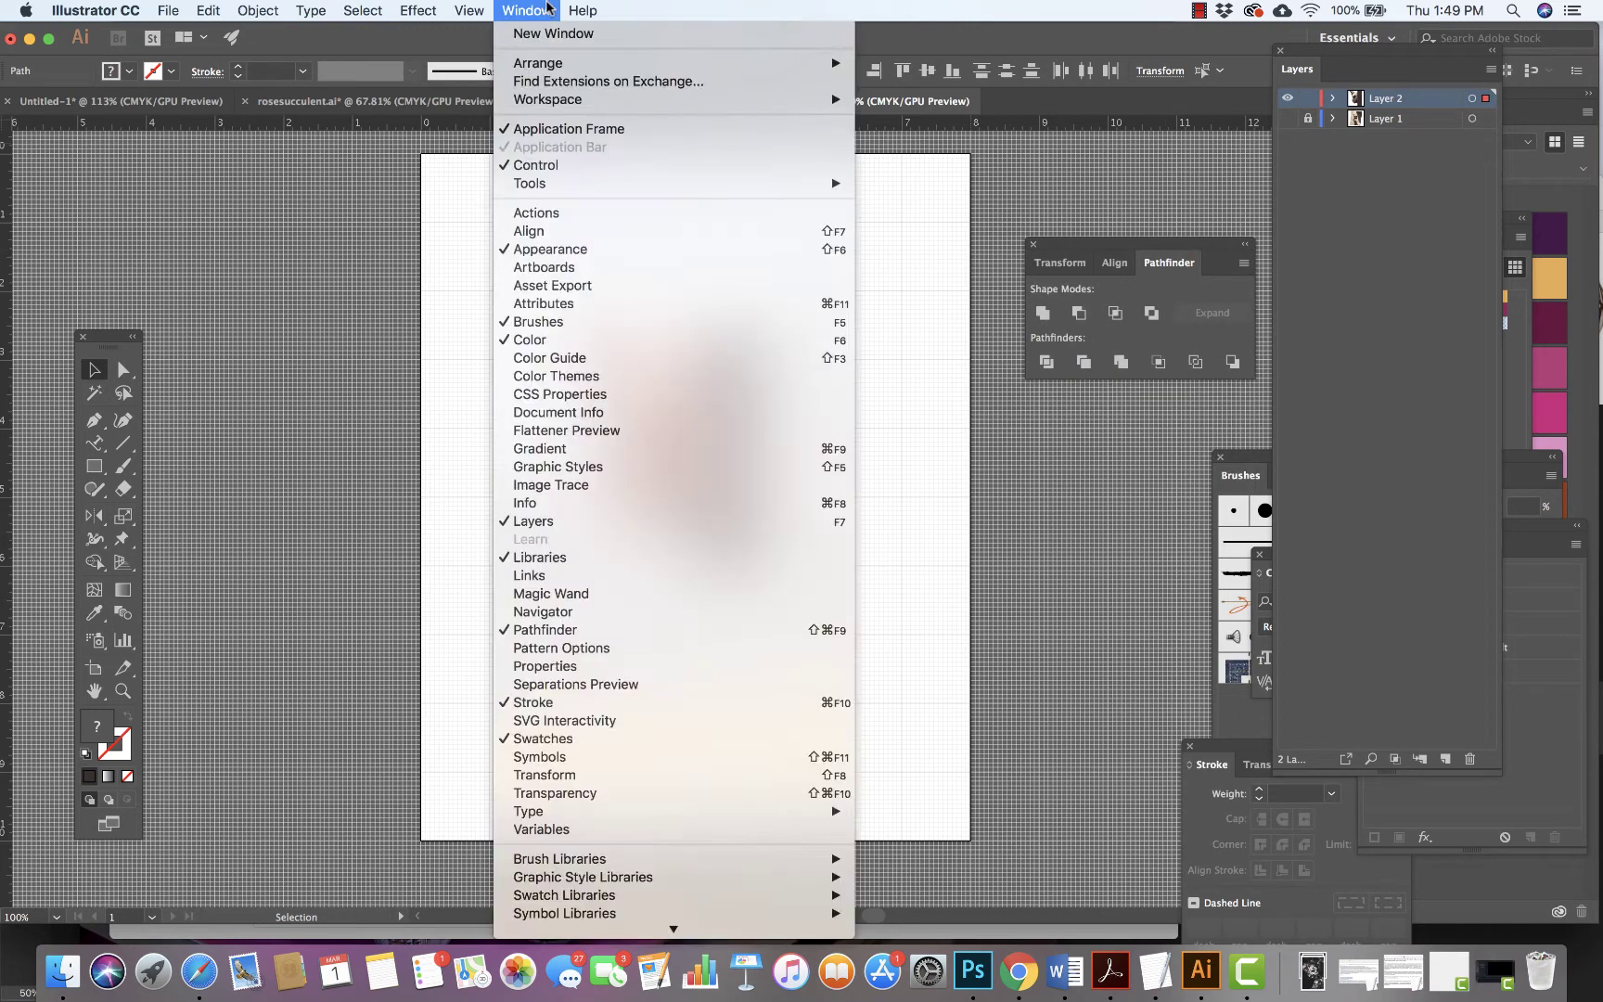
{"action": "key", "text": "super+shift+slash"}
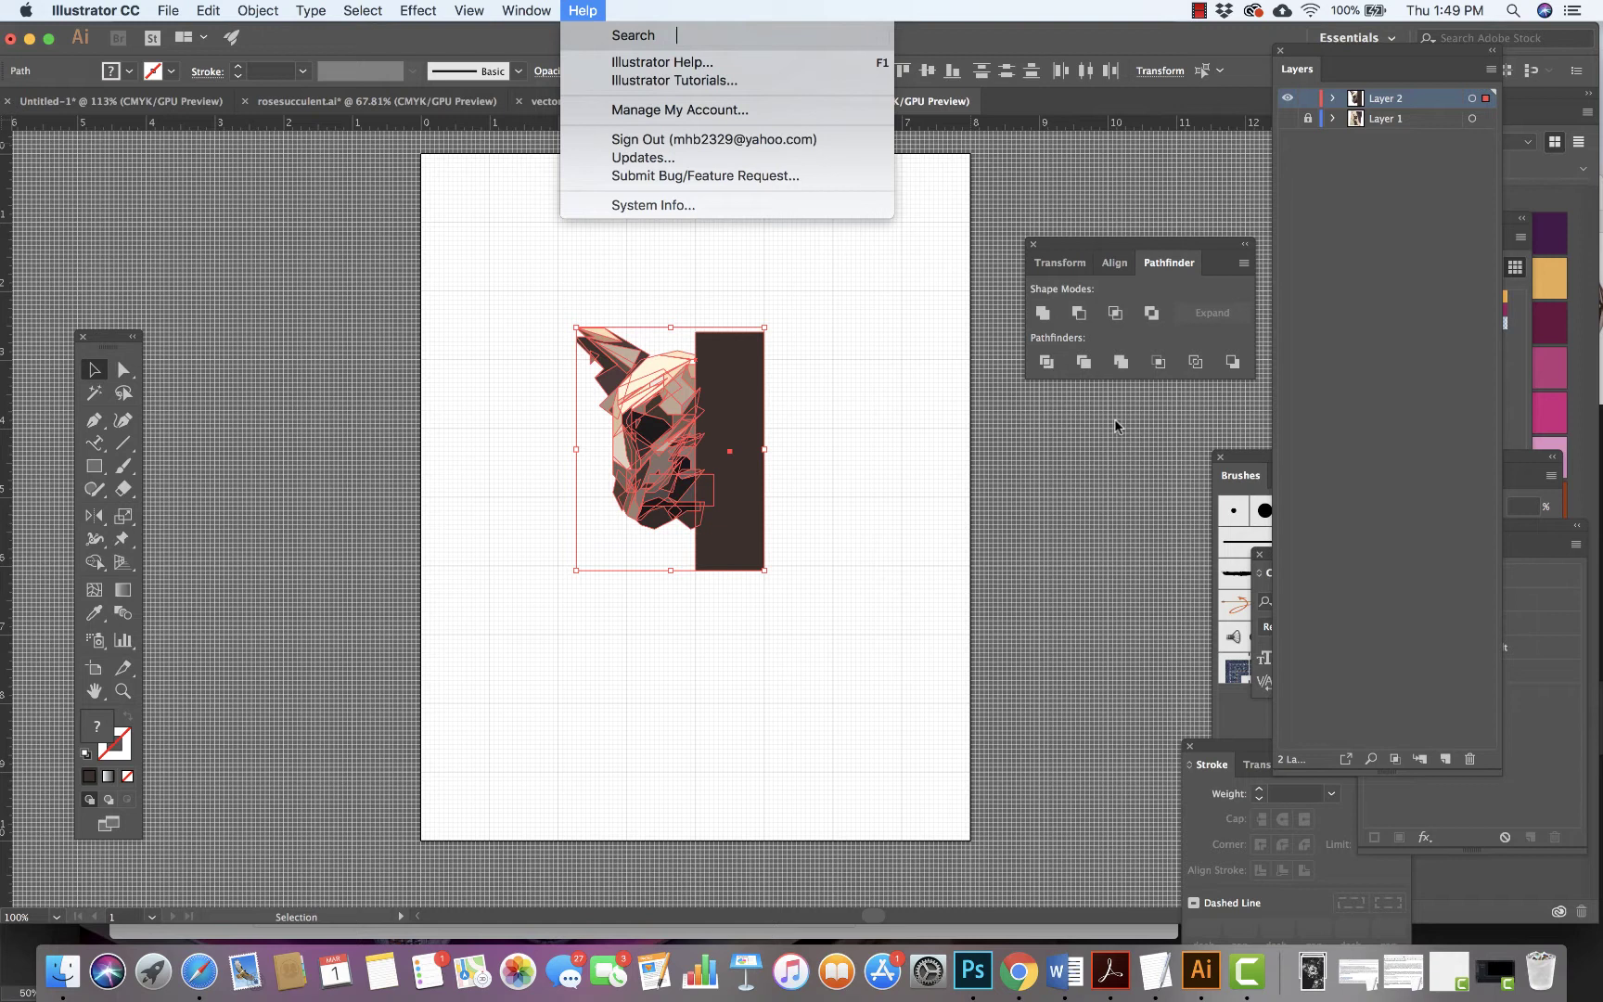
{"action": "key", "text": "Escape"}
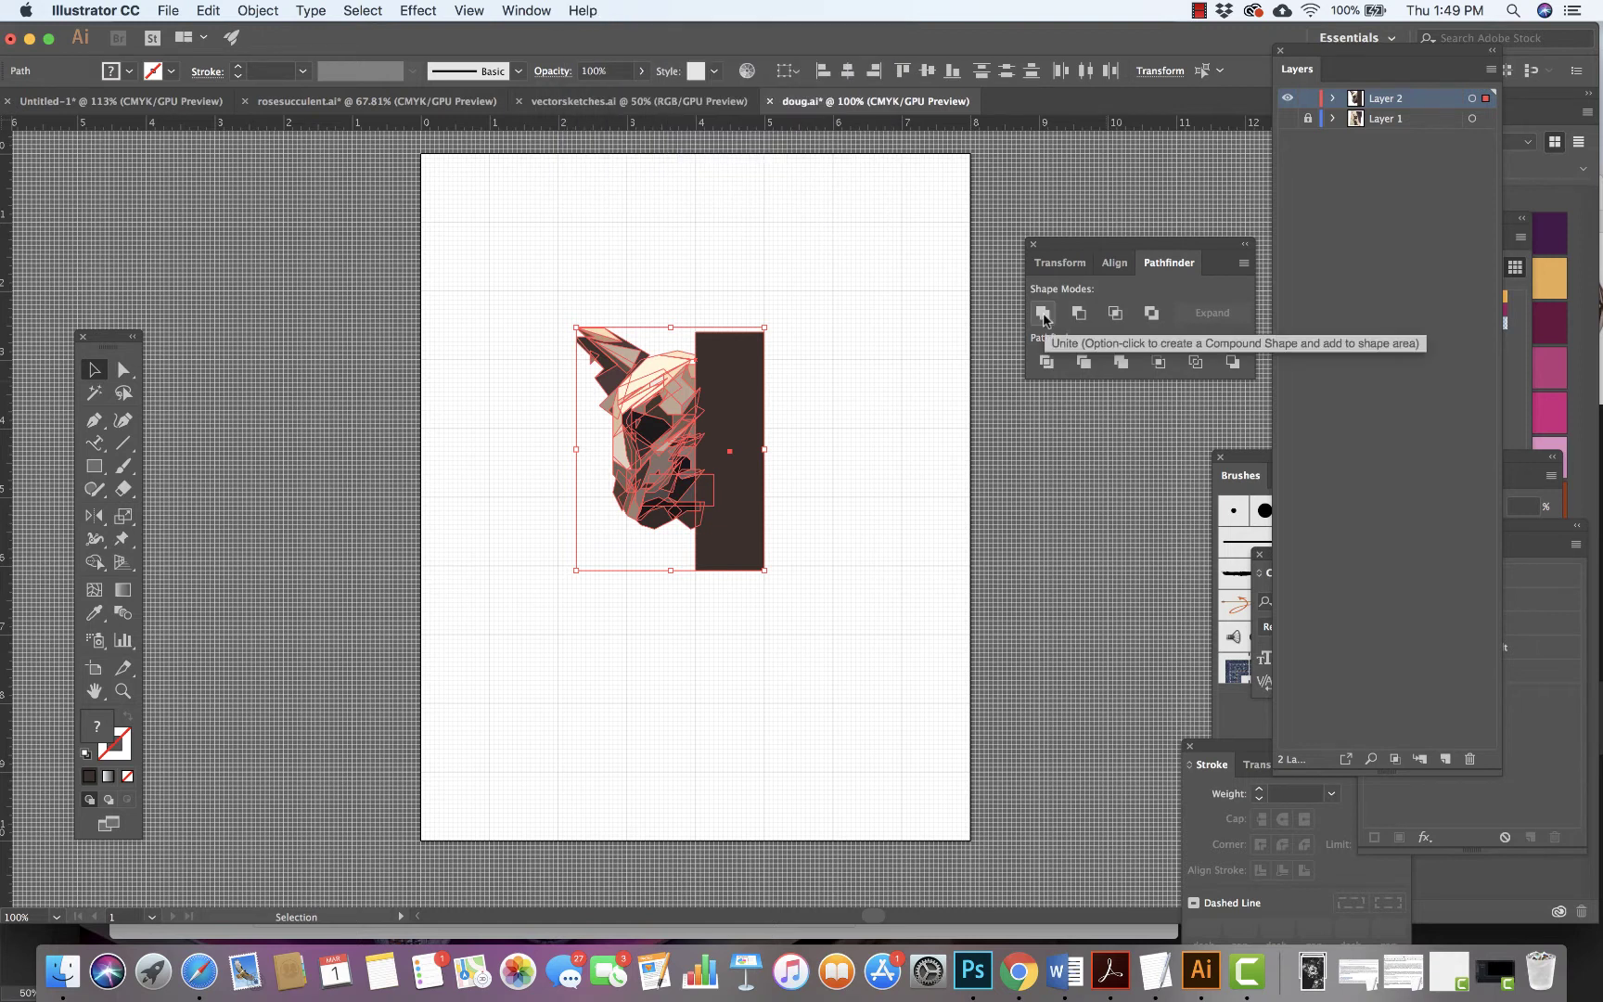
{"action": "left_click", "coordinate": [1042, 367]}
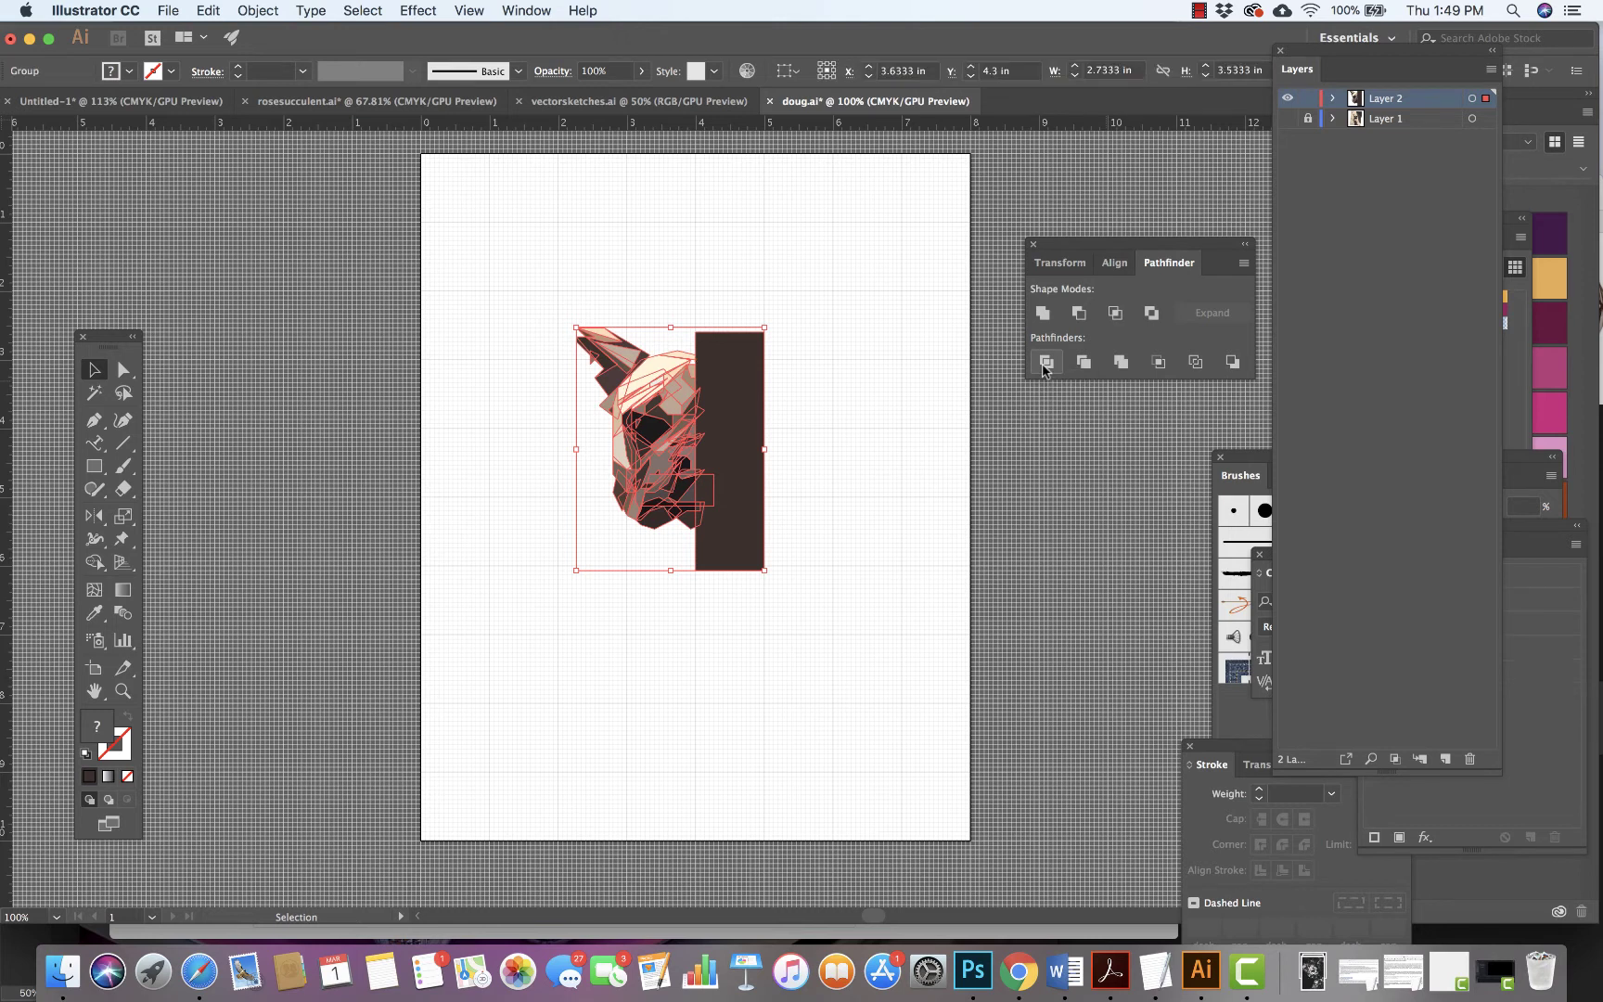
{"action": "left_click", "coordinate": [869, 465]}
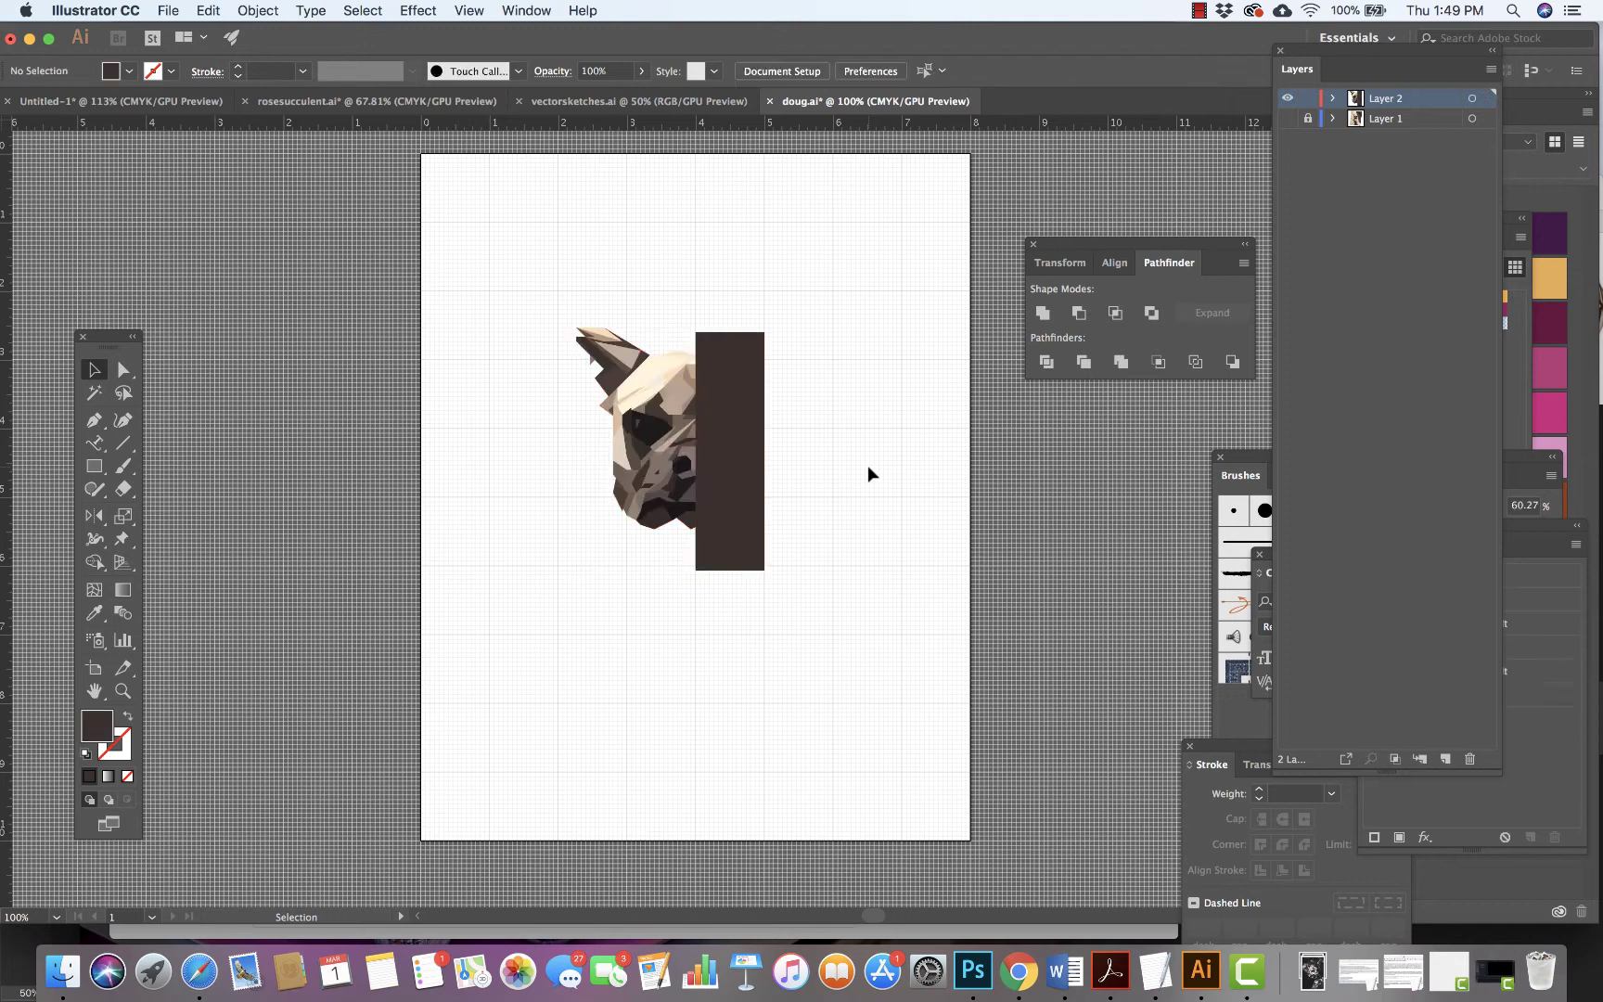
Bring a small adjacent piece to front, then select and delete the dark rectangle with Direct Selection.
{"action": "left_click", "coordinate": [734, 449]}
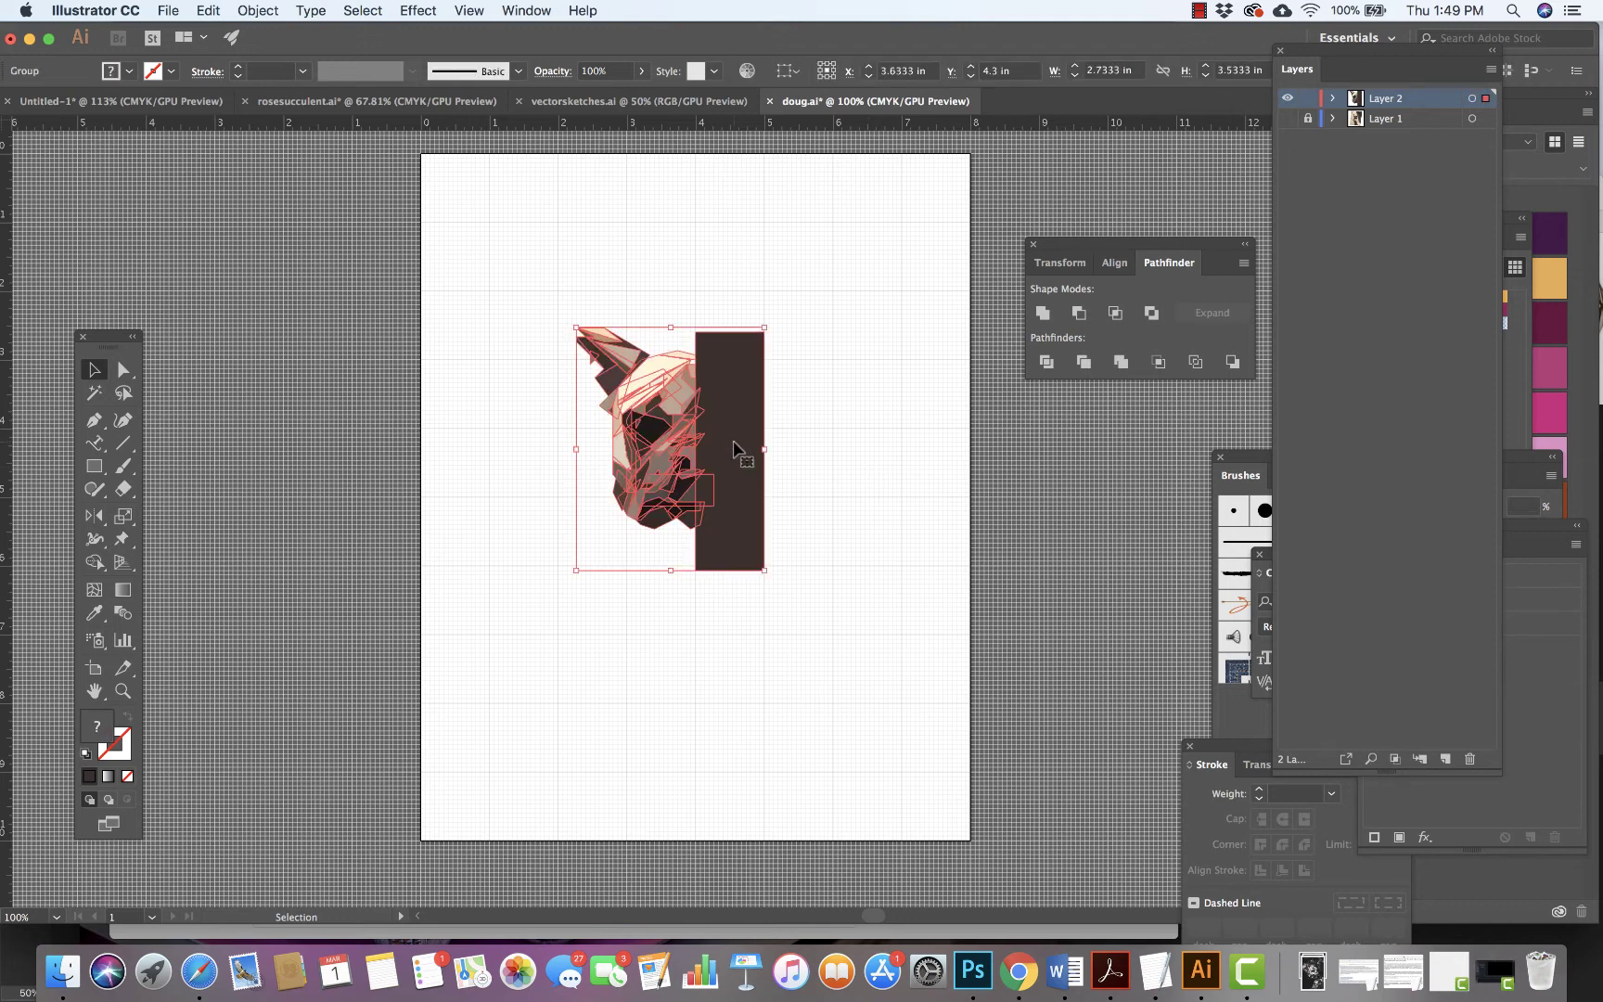
{"action": "left_click", "coordinate": [815, 268]}
{"action": "key", "text": "a"}
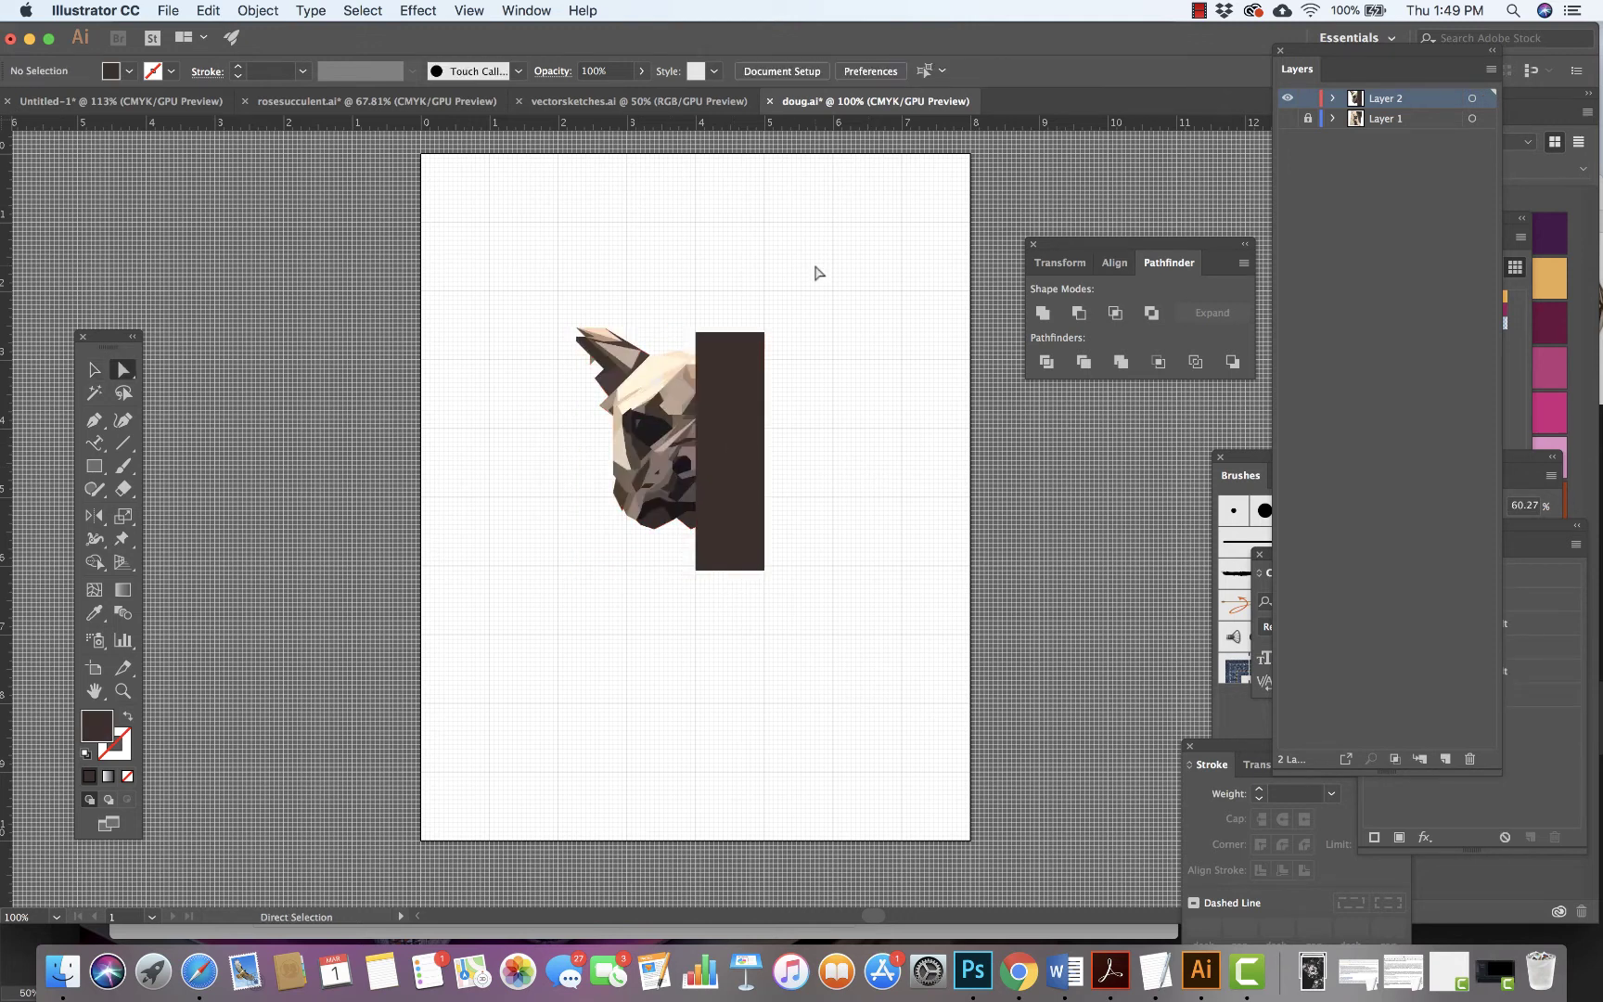
{"action": "left_click", "coordinate": [716, 494]}
{"action": "key", "text": "super+shift+bracketright"}
{"action": "key", "text": "super+shift+a"}
{"action": "left_click", "coordinate": [748, 489]}
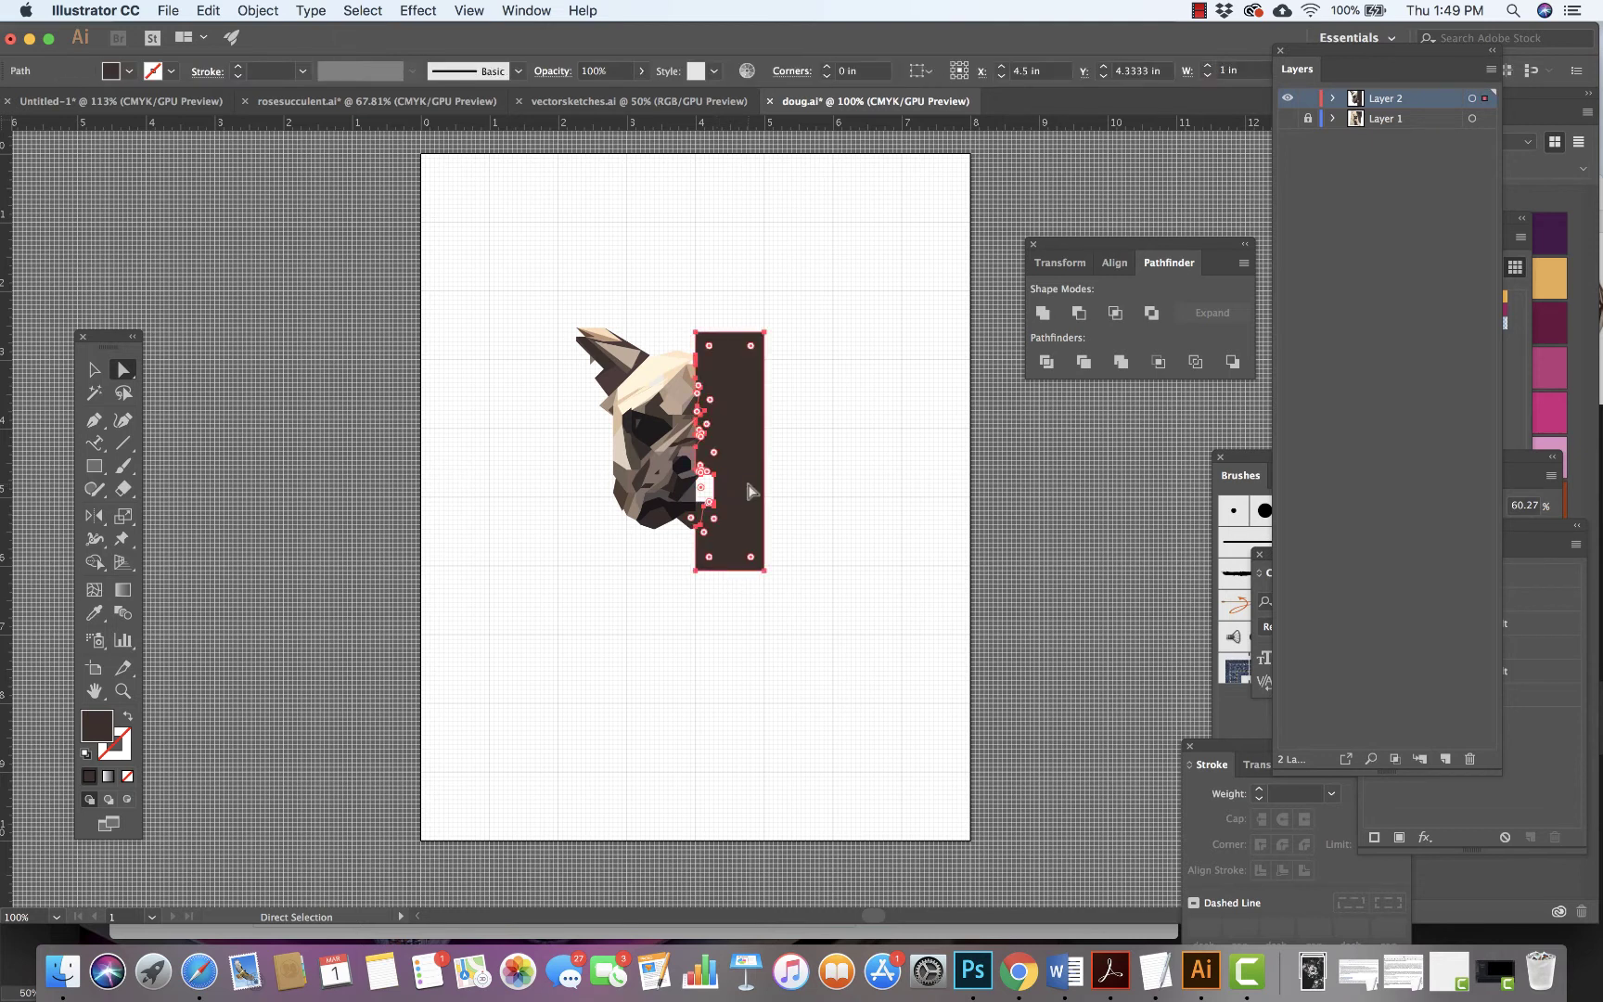
{"action": "key", "text": "Delete"}
Zoom to 300%, fix a stray jaw anchor, and delete the spikes along the right edge.
{"action": "key", "text": "super+equal"}
{"action": "key", "text": "super+equal"}
{"action": "key", "text": "super+equal"}
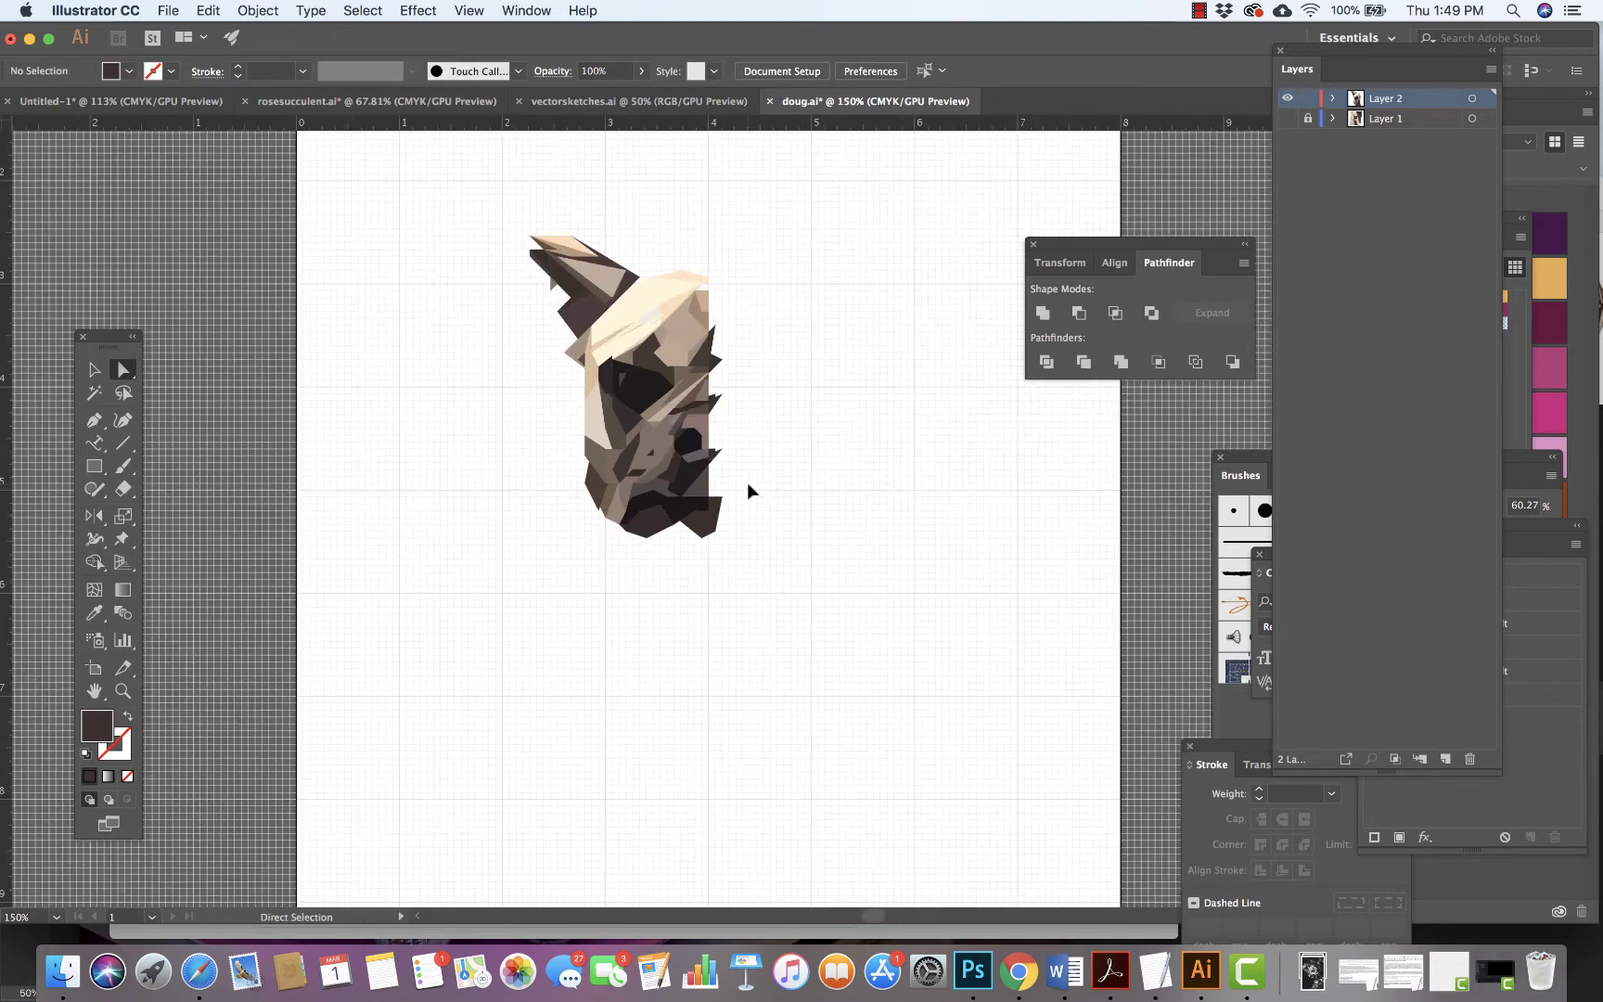
{"action": "left_click_drag", "start_coordinate": [748, 490], "coordinate": [766, 530]}
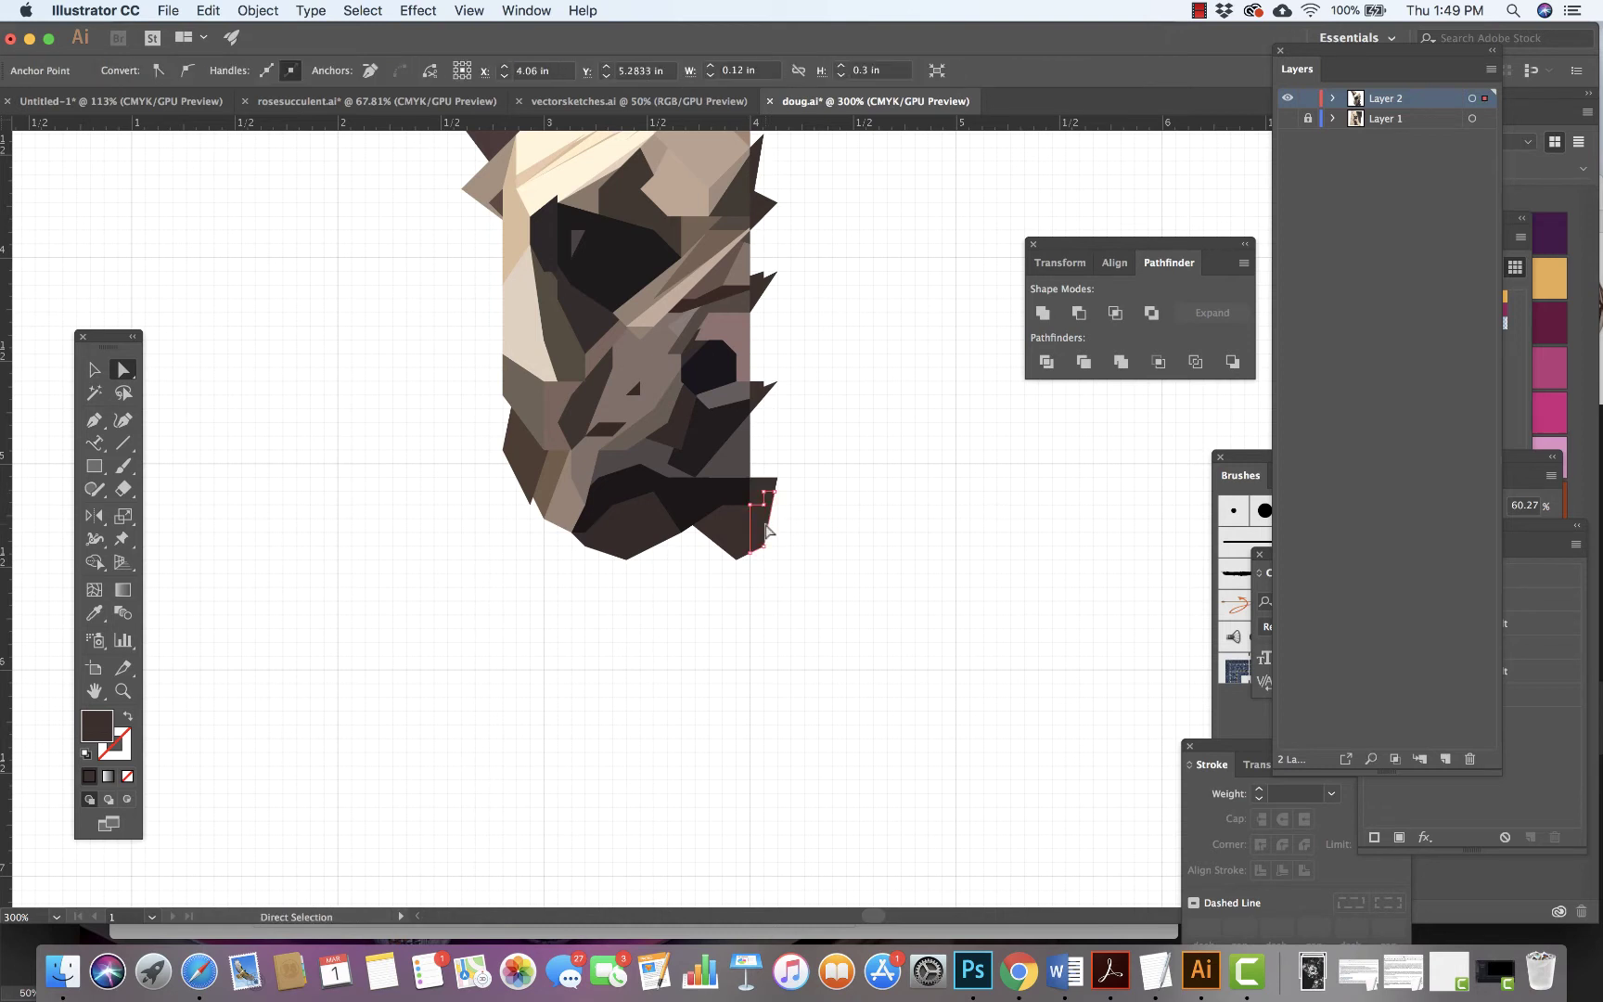
{"action": "left_click", "coordinate": [766, 532]}
{"action": "left_click_drag", "start_coordinate": [791, 522], "coordinate": [756, 146]}
{"action": "left_click", "coordinate": [766, 466]}
{"action": "left_click", "coordinate": [761, 459]}
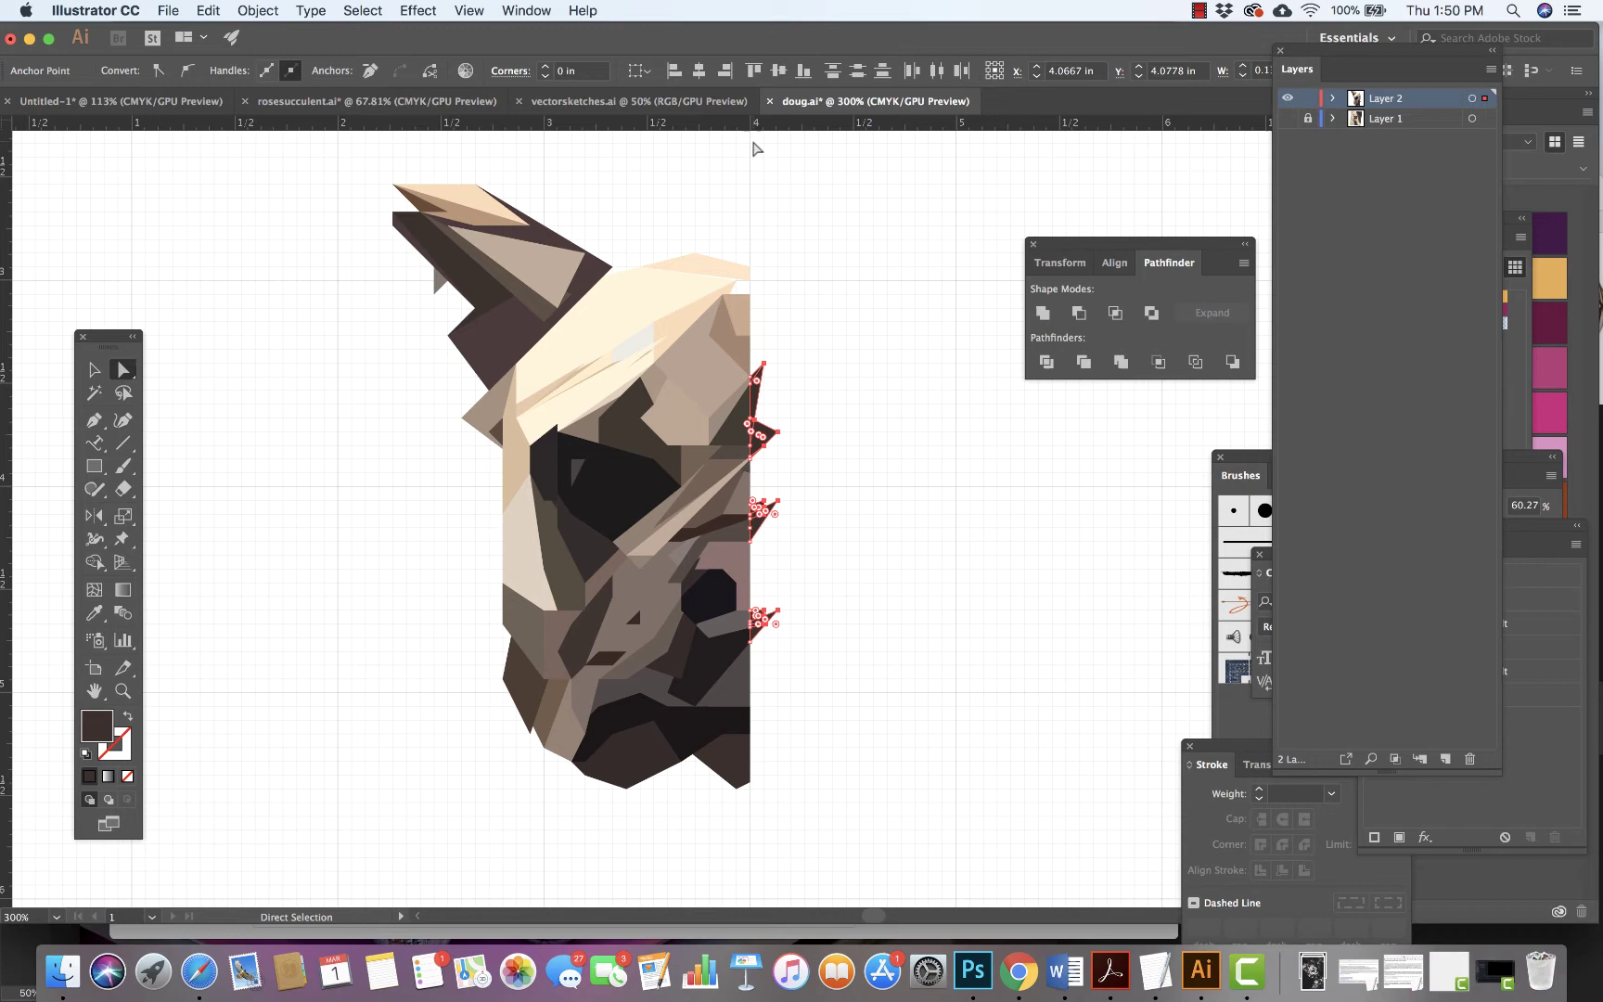
{"action": "key", "text": "Delete"}
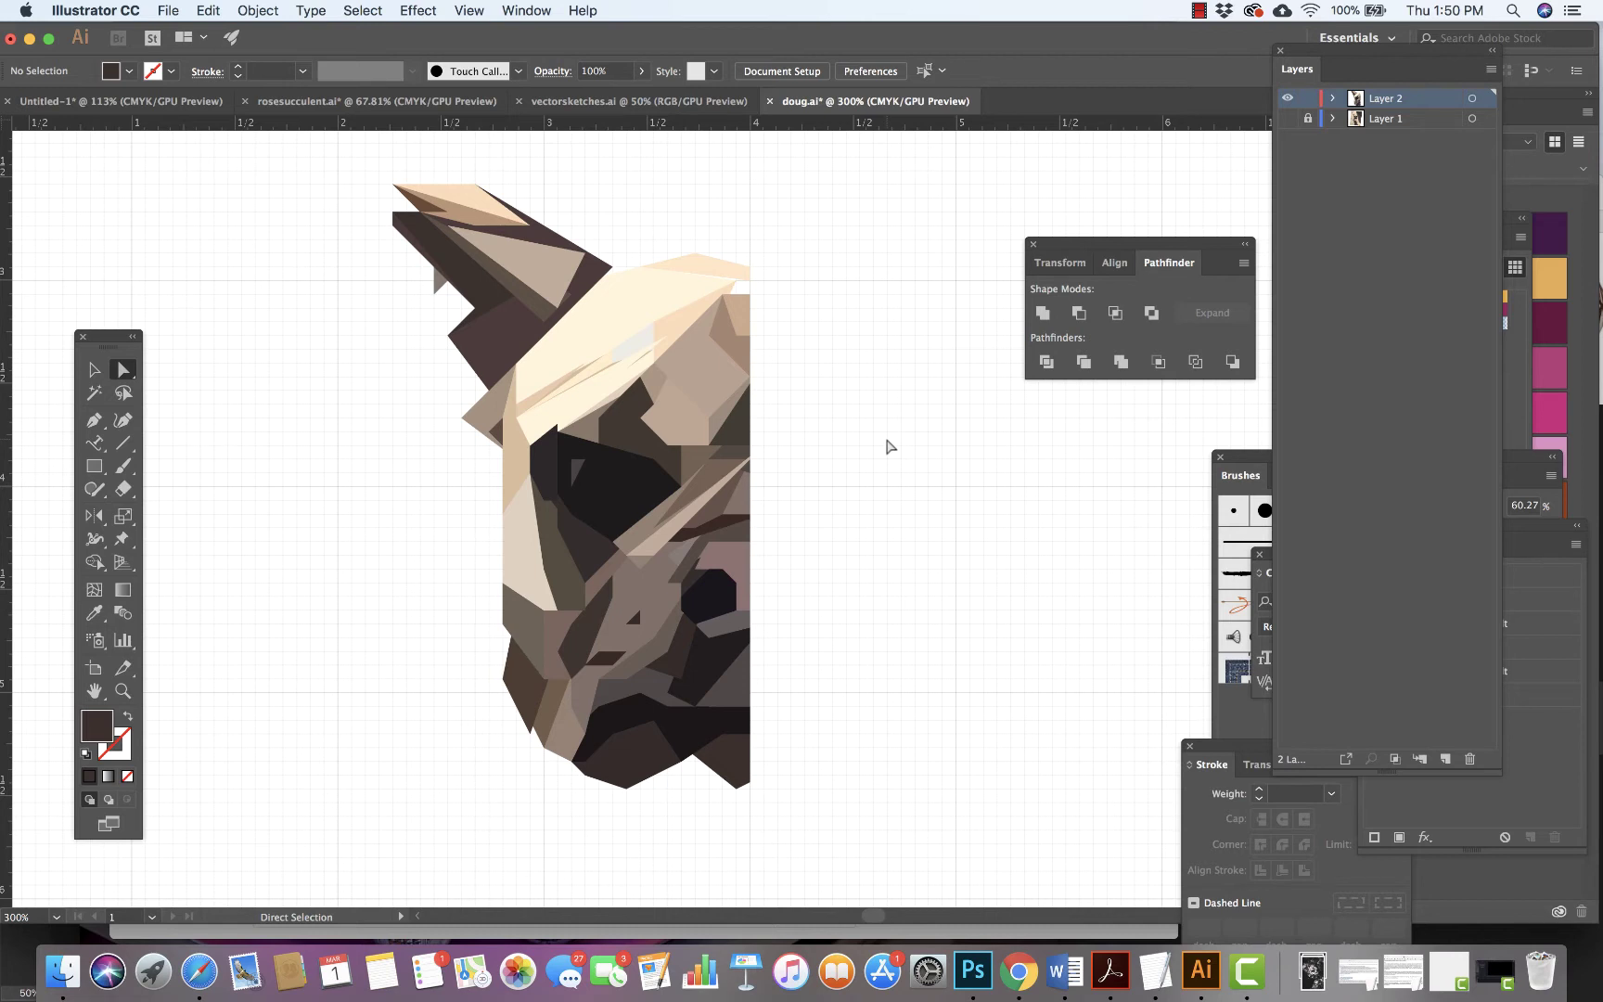
Zoom to 200%, select the half-face group, copy it and Paste in Front.
{"action": "key", "text": "super+minus"}
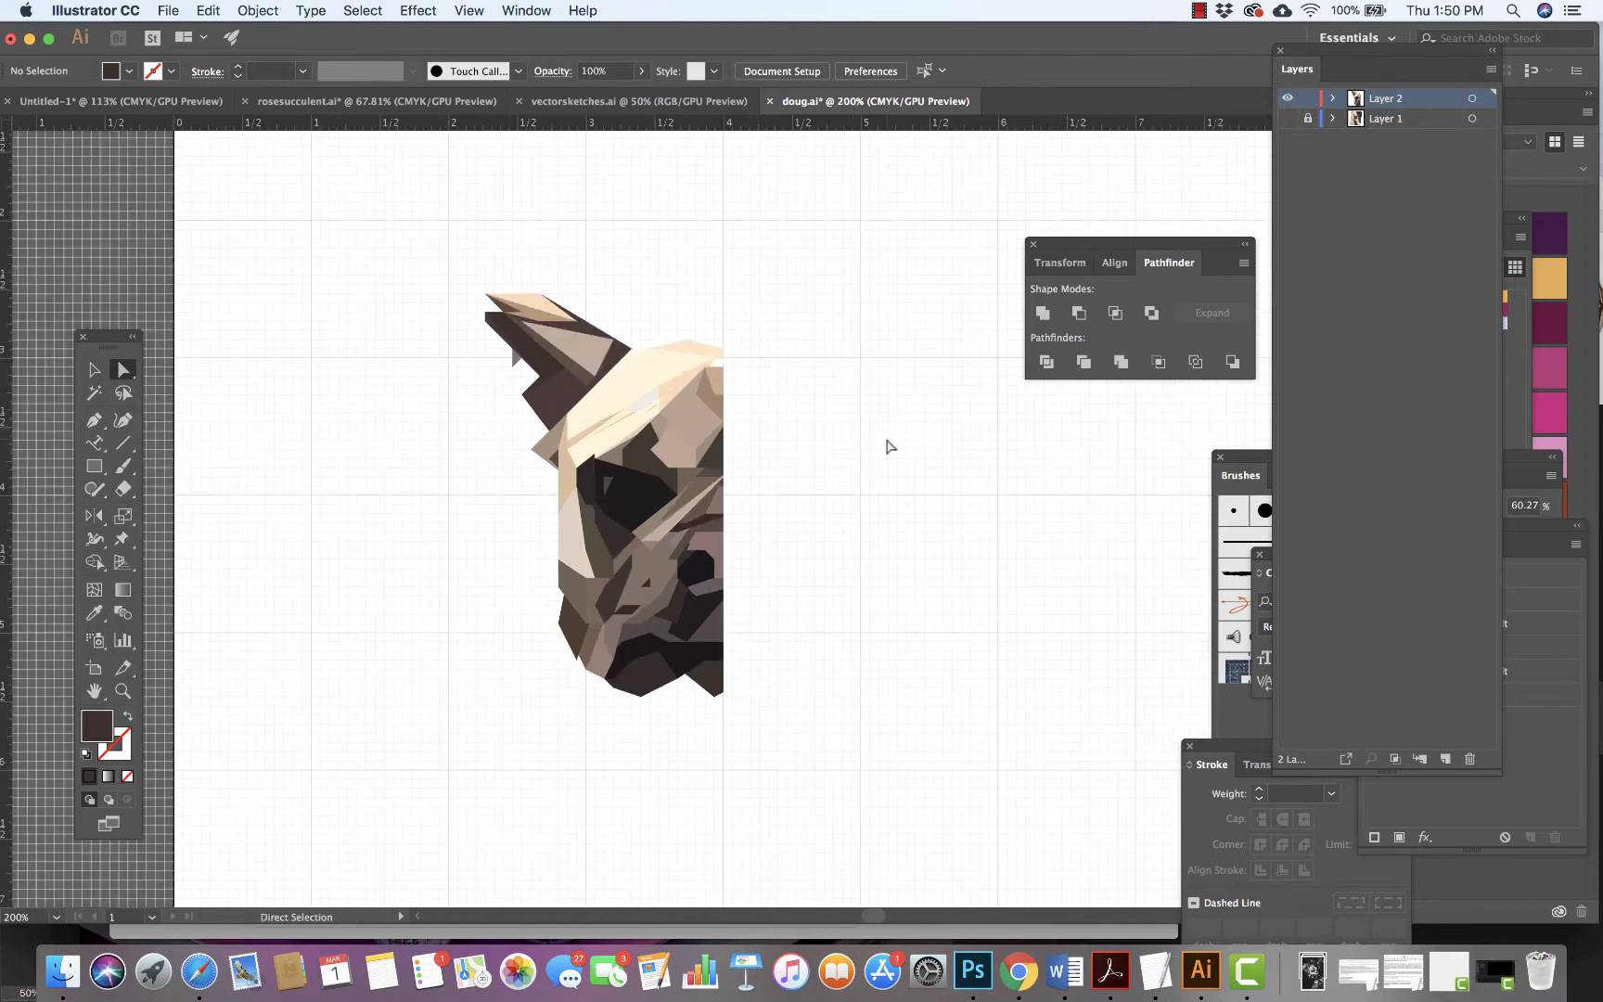
{"action": "left_click", "coordinate": [94, 369]}
{"action": "left_click_drag", "start_coordinate": [443, 252], "coordinate": [734, 741]}
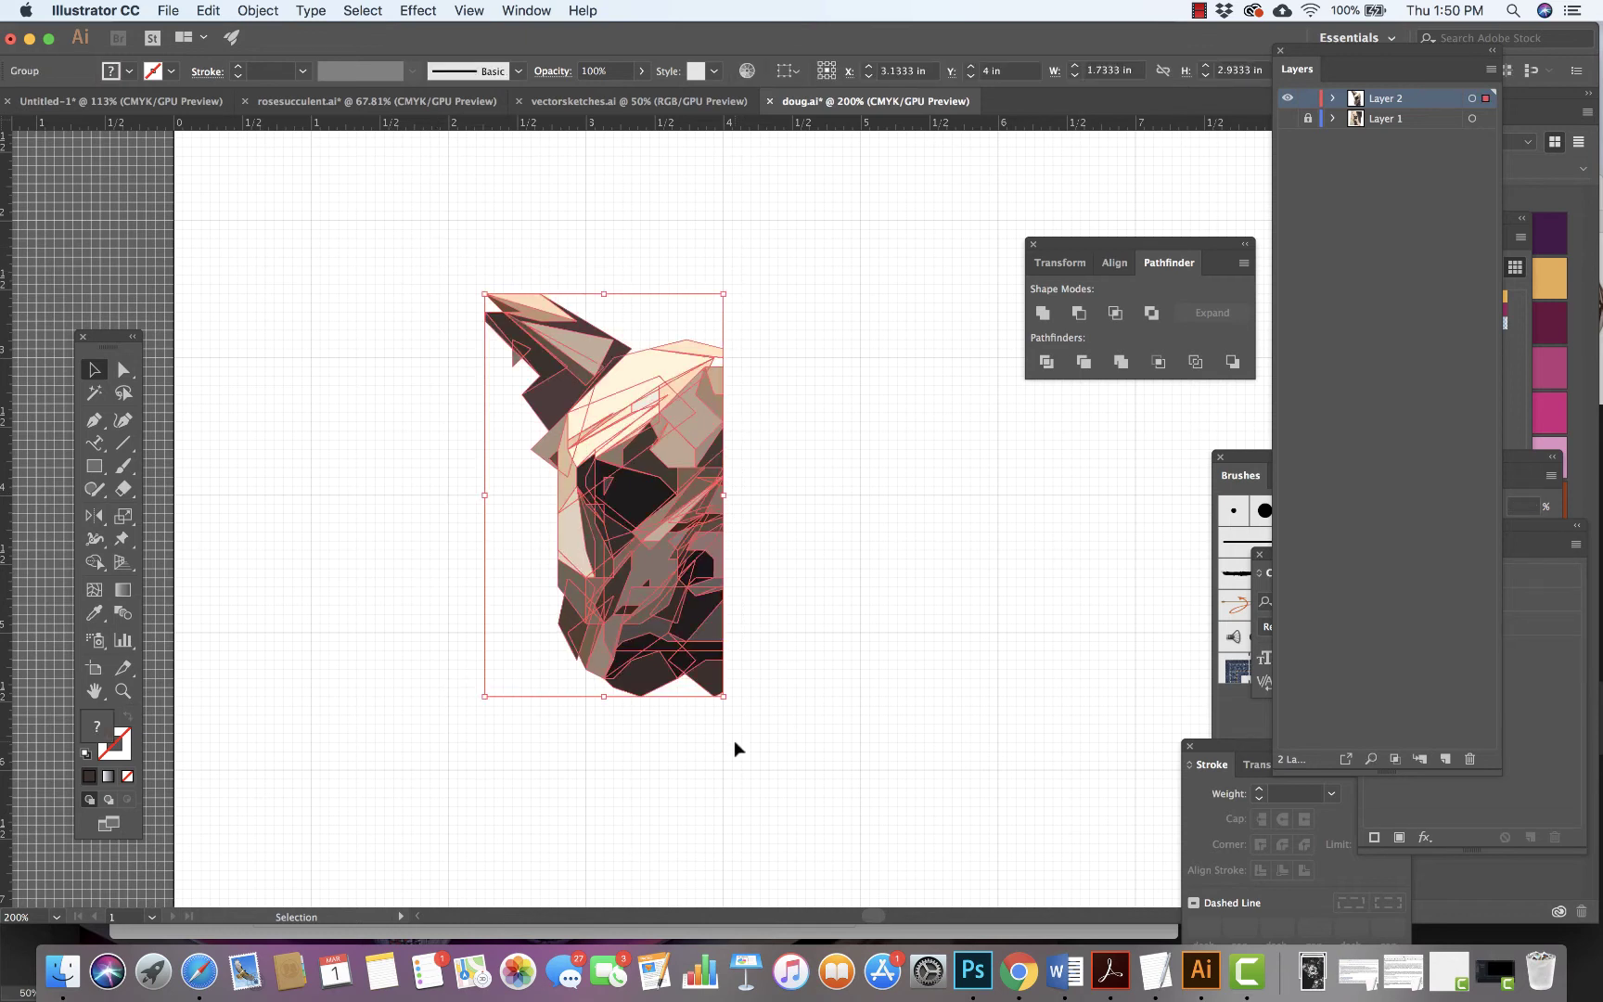
{"action": "left_click", "coordinate": [250, 9]}
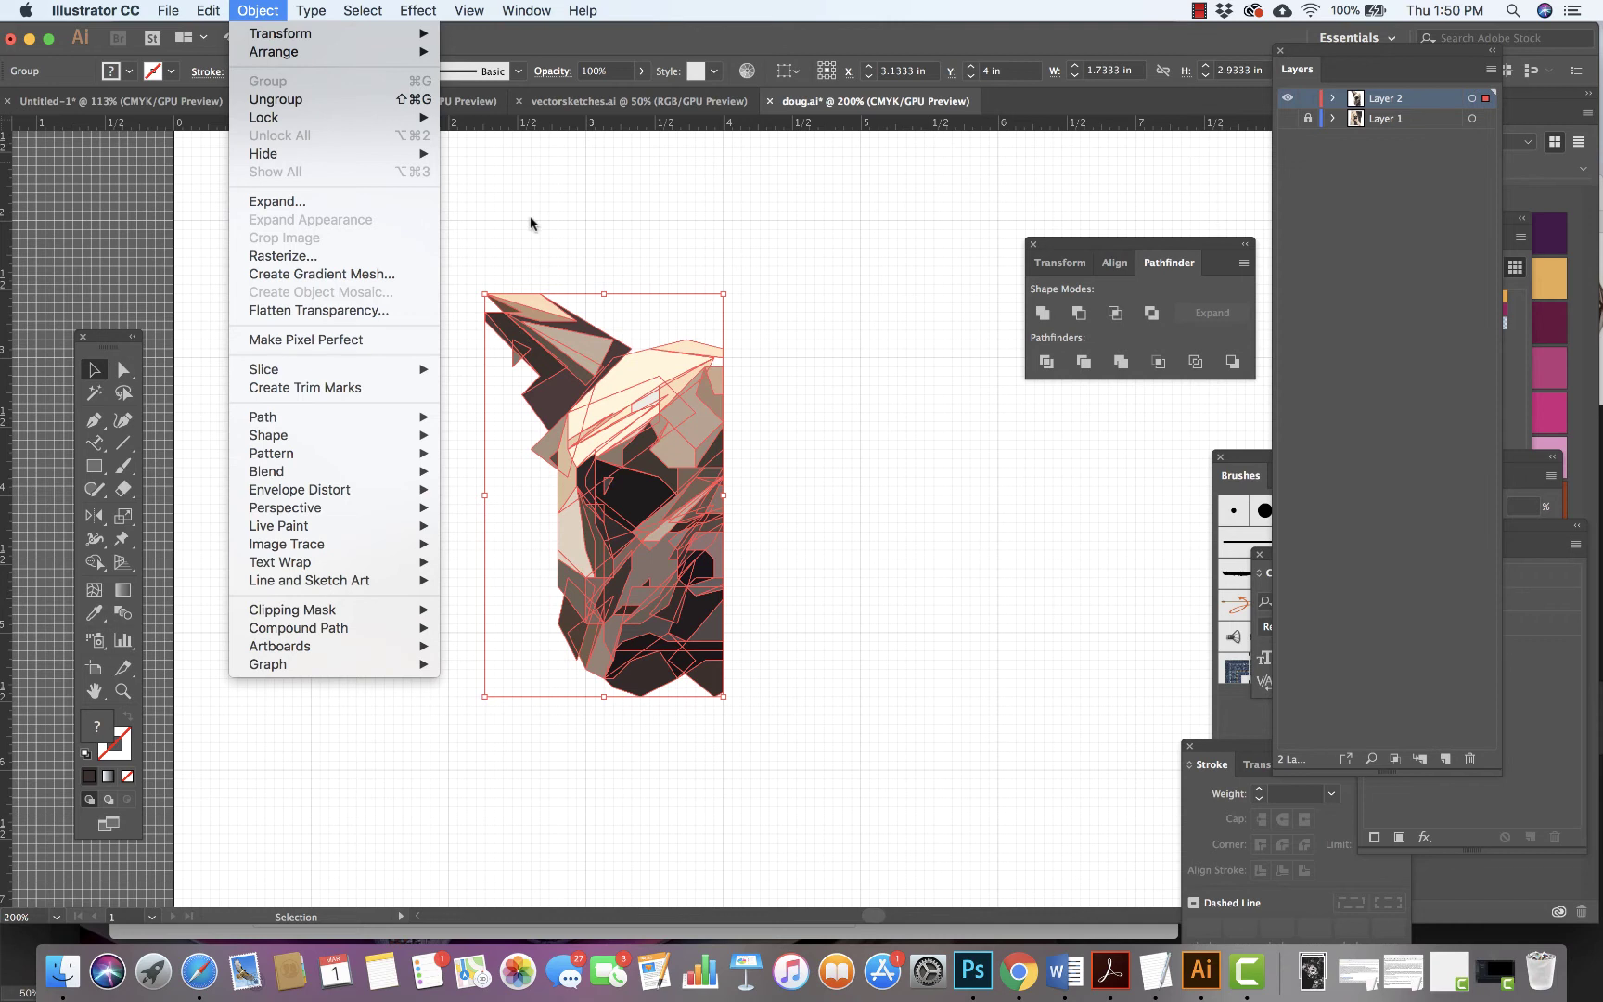
{"action": "mouse_move", "coordinate": [206, 8]}
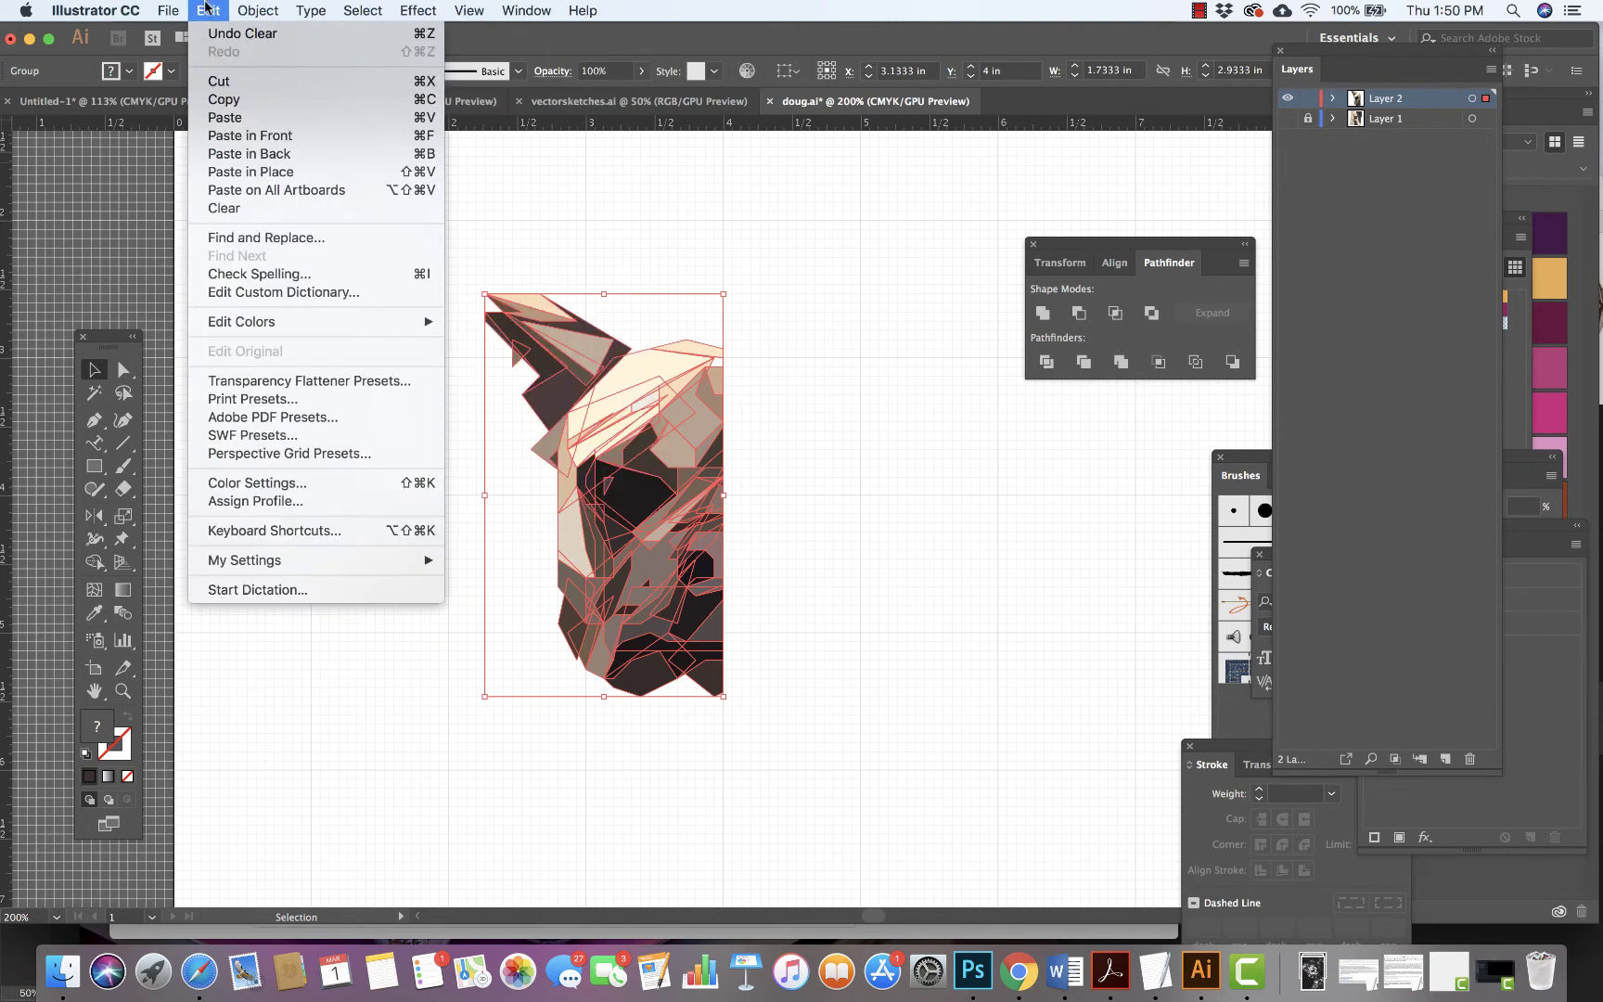
{"action": "left_click", "coordinate": [223, 99]}
{"action": "left_click", "coordinate": [204, 9]}
{"action": "left_click", "coordinate": [230, 134]}
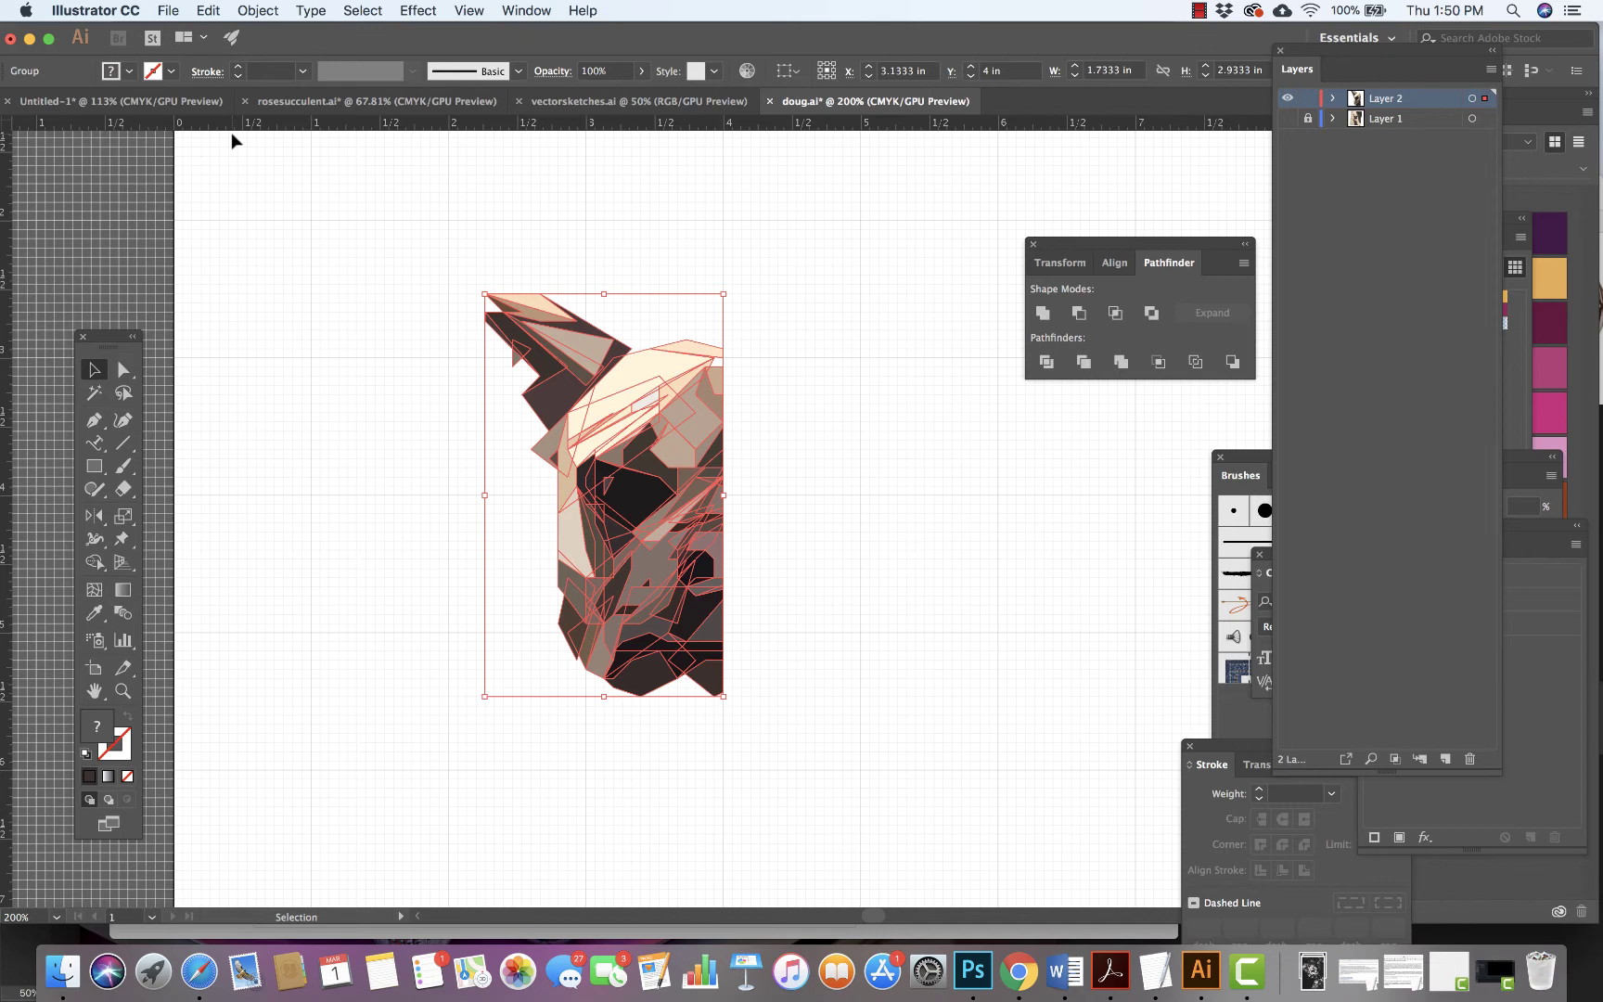
{"action": "left_click_drag", "start_coordinate": [1327, 63], "coordinate": [1429, 165]}
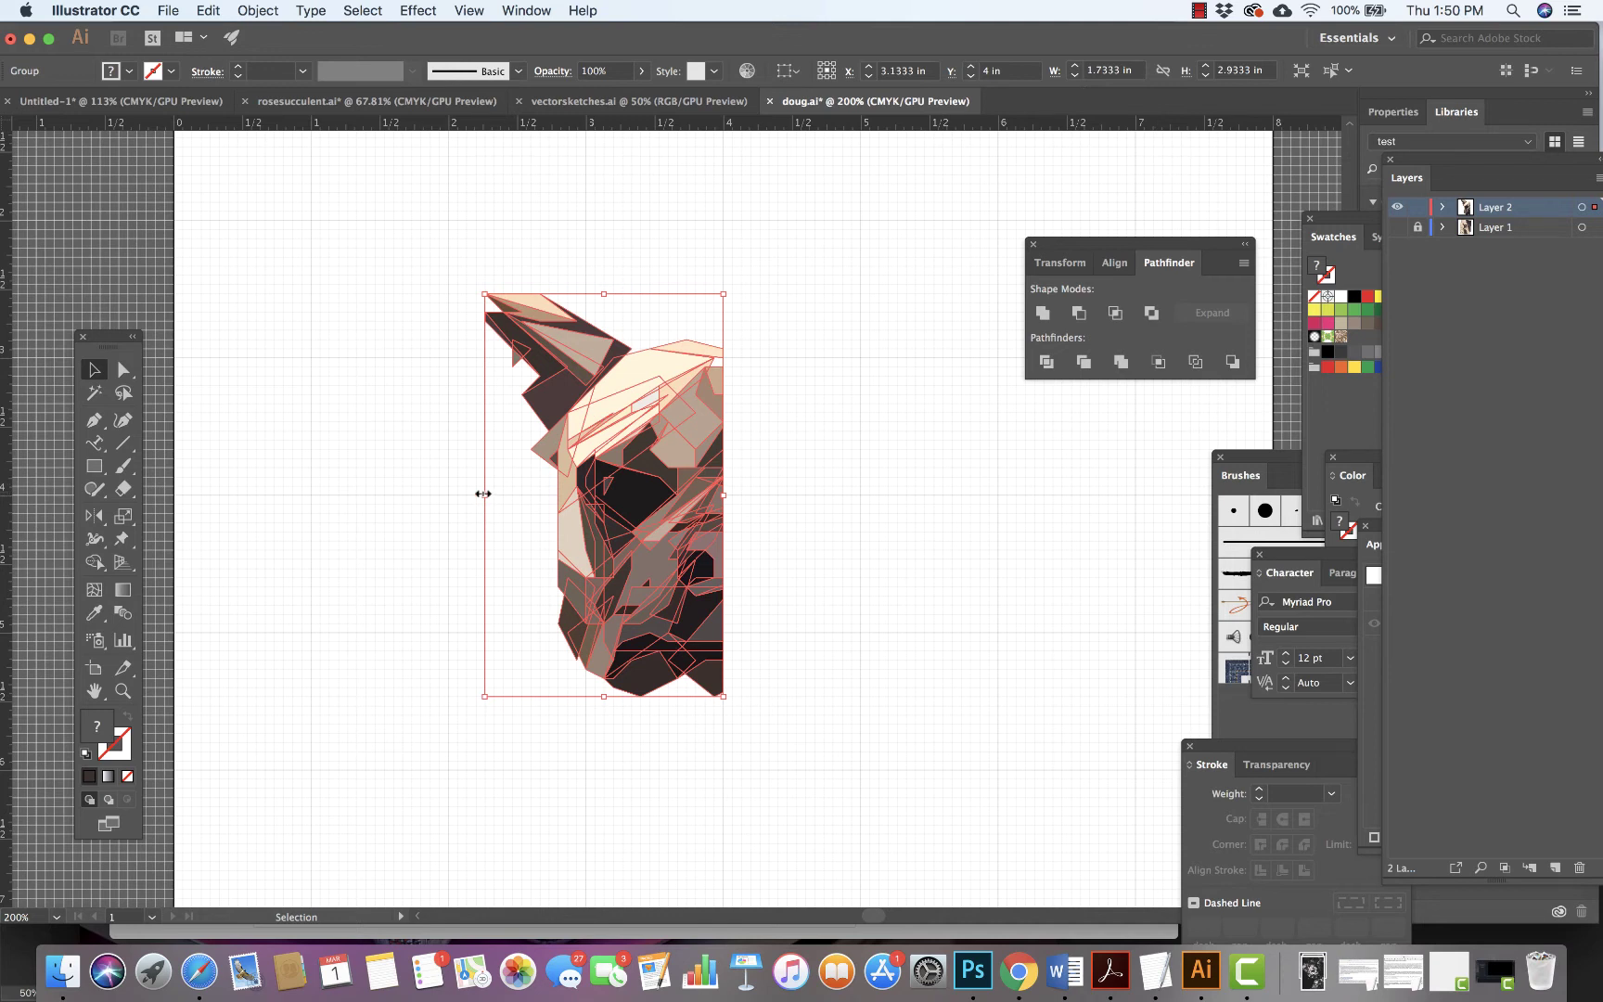
Move the copy beside the original, set its width to 1.7333 in, and nudge it into alignment.
{"action": "left_click_drag", "start_coordinate": [483, 493], "coordinate": [934, 515]}
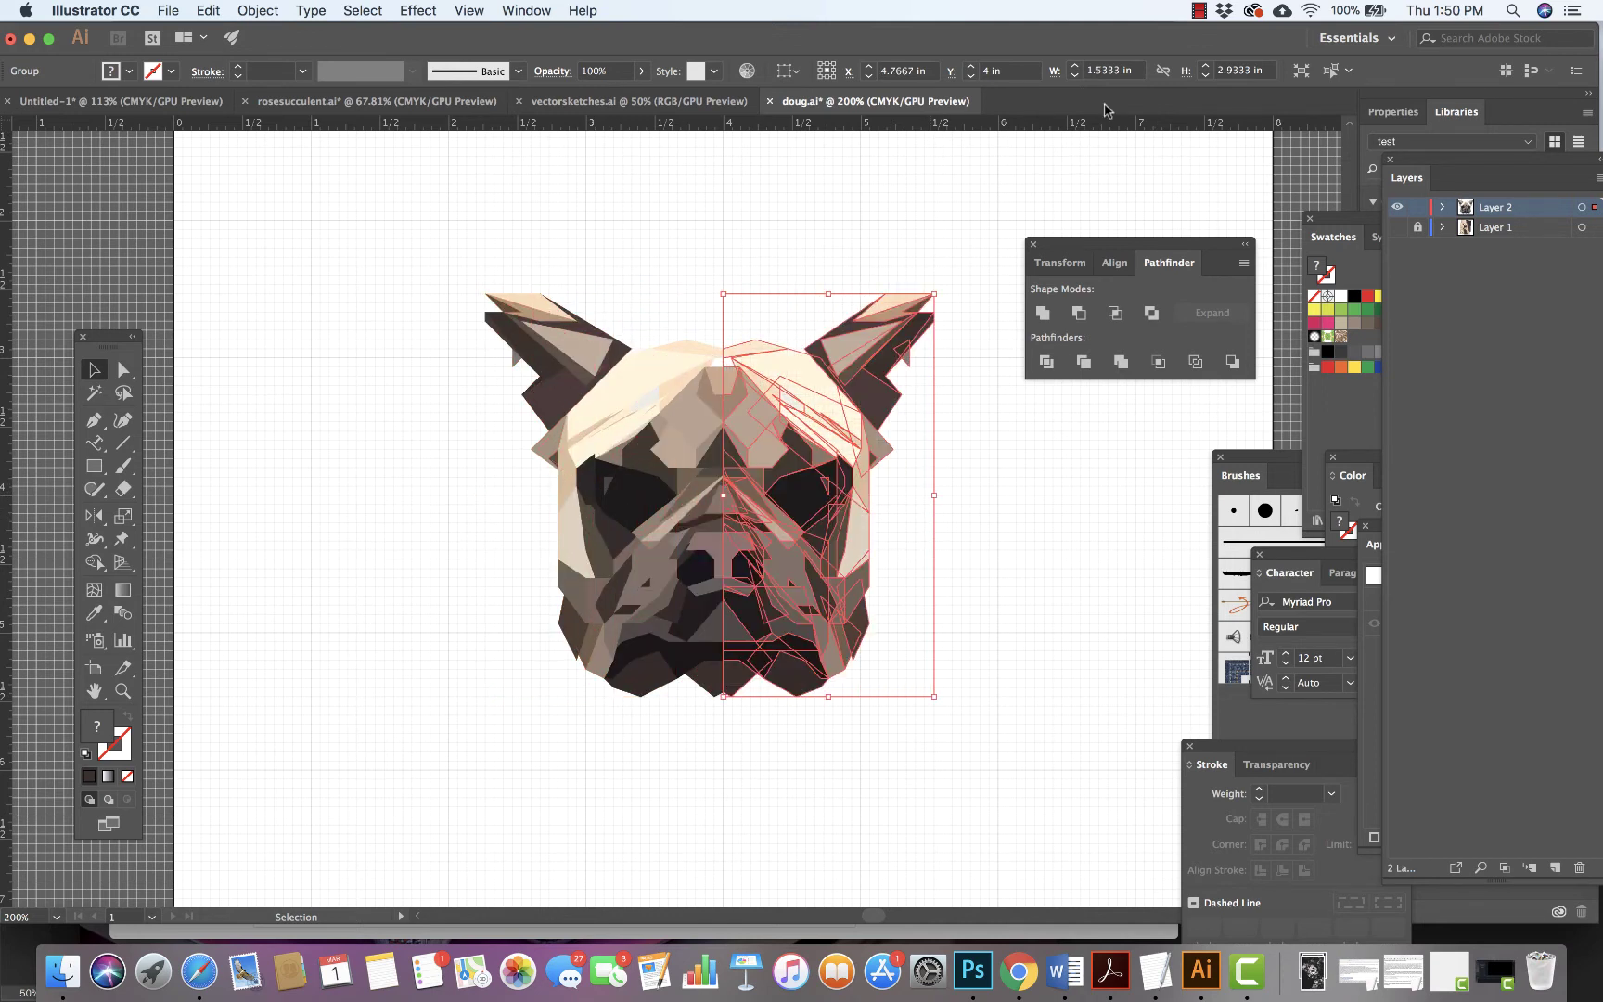
{"action": "left_click", "coordinate": [1099, 69]}
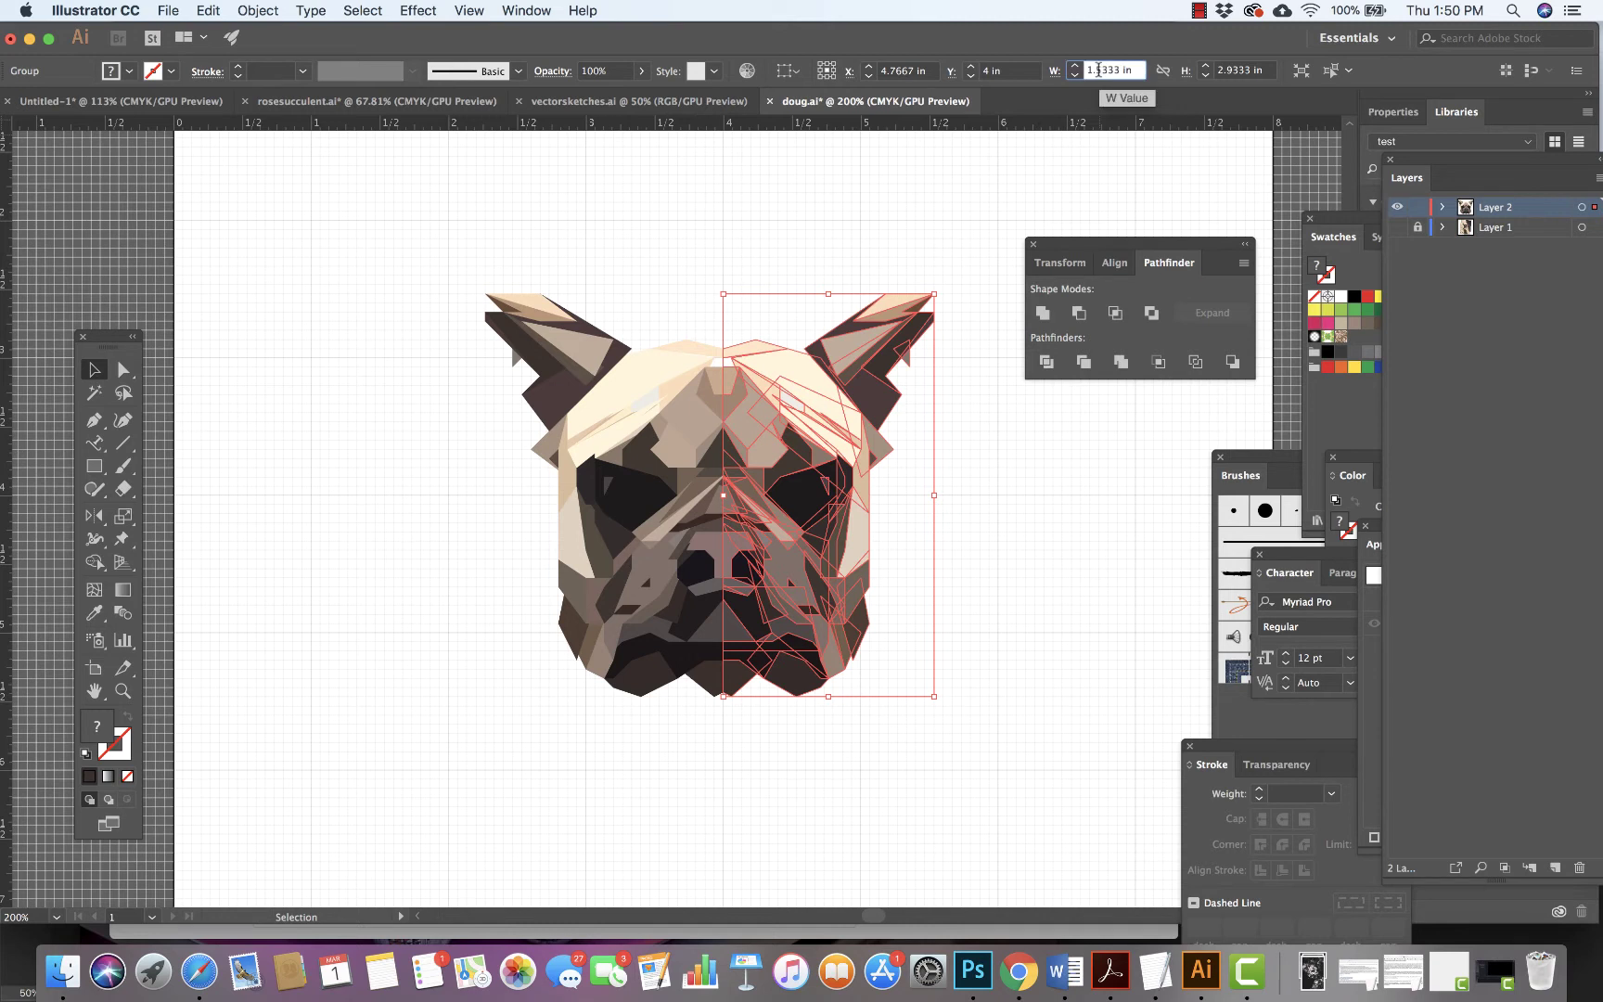
{"action": "key", "text": "BackSpace"}
{"action": "key", "text": "Return"}
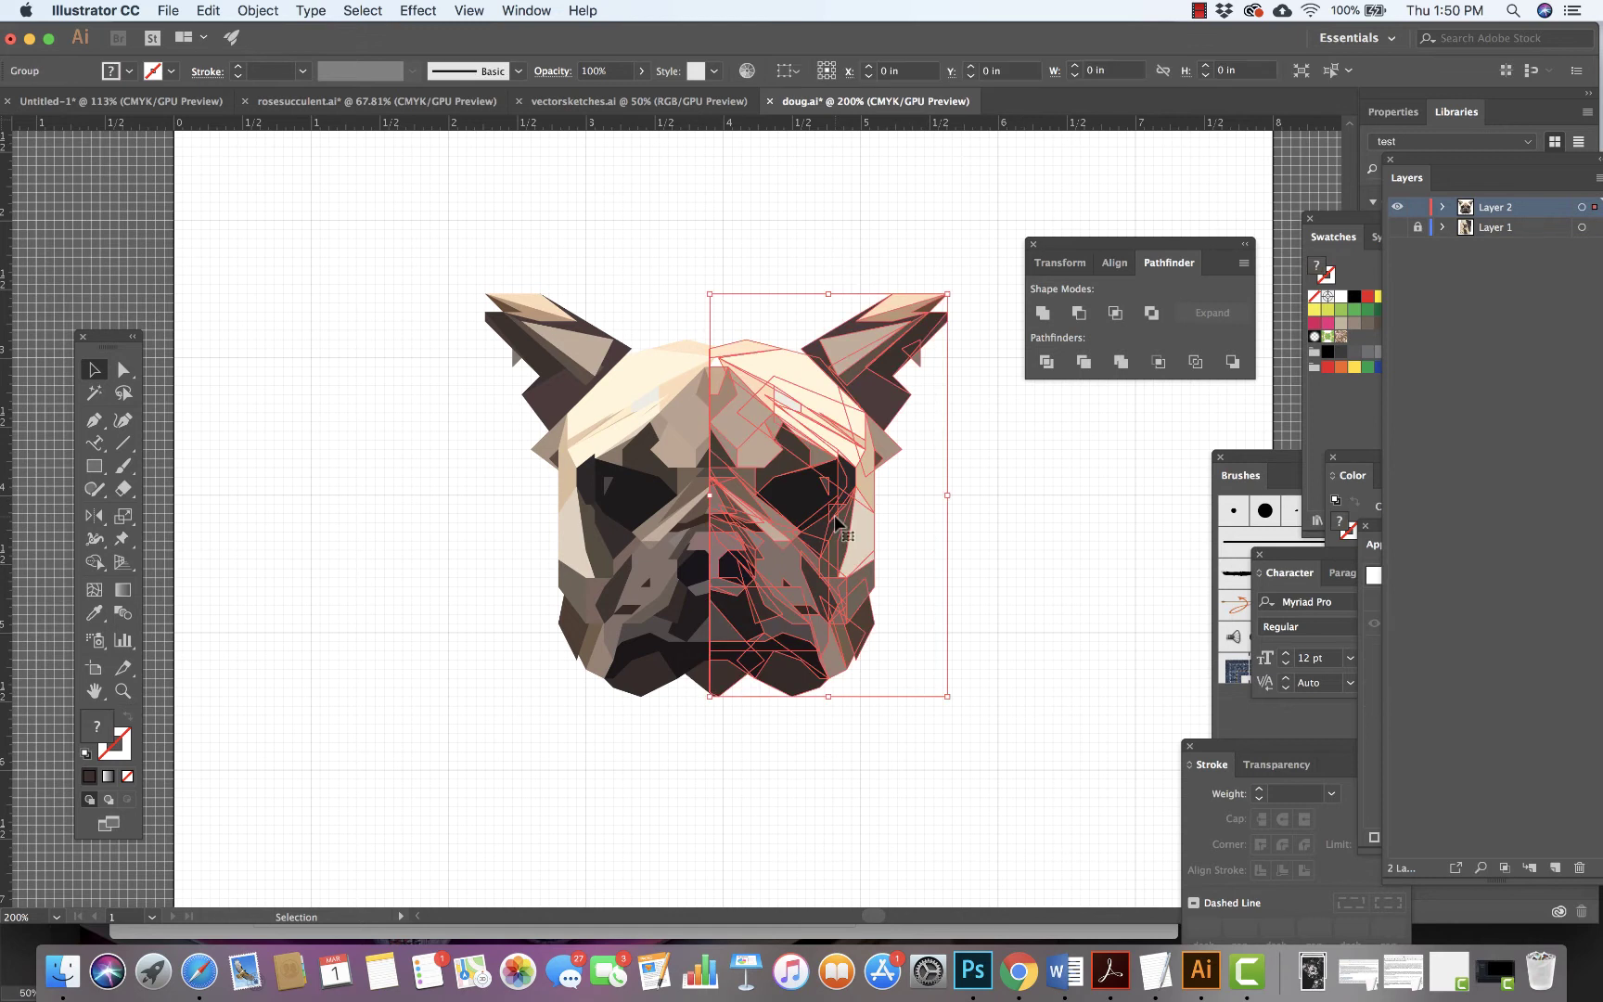
{"action": "key", "text": "Right"}
{"action": "key", "text": "Right"}
{"action": "key", "text": "Right"}
{"action": "key", "text": "Right"}
{"action": "key", "text": "Right"}
{"action": "key", "text": "Right"}
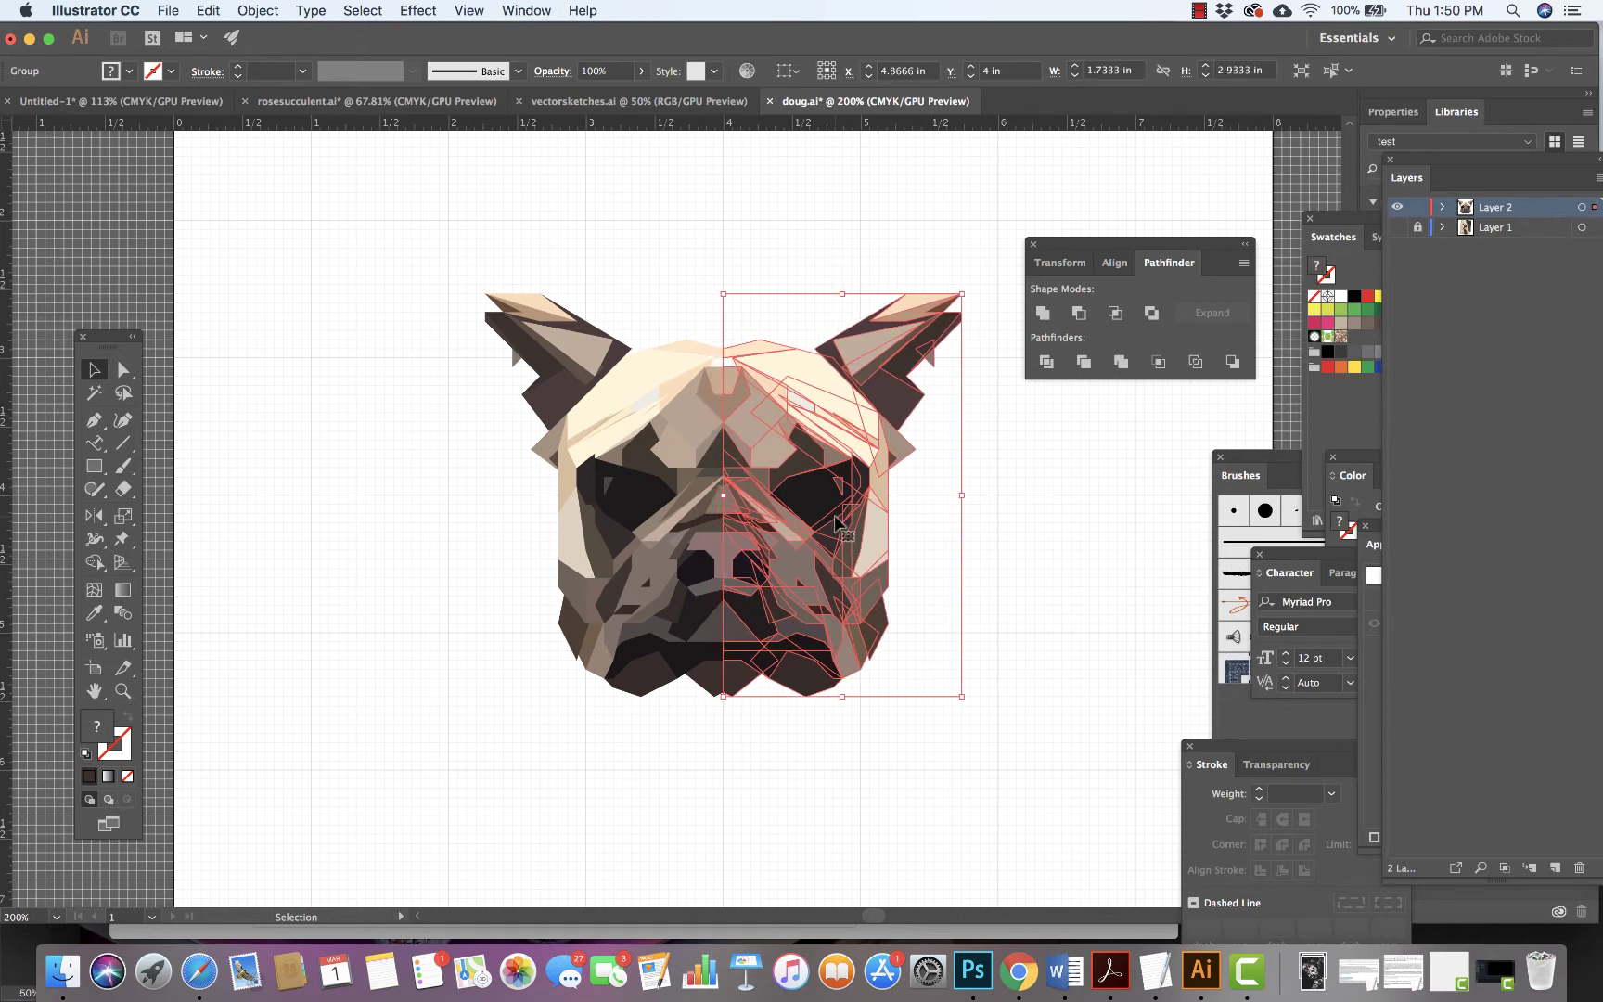
{"action": "key", "text": "Left"}
{"action": "key", "text": "Left"}
{"action": "key", "text": "Left"}
{"action": "key", "text": "Left"}
{"action": "key", "text": "Left"}
{"action": "left_click", "coordinate": [1038, 542]}
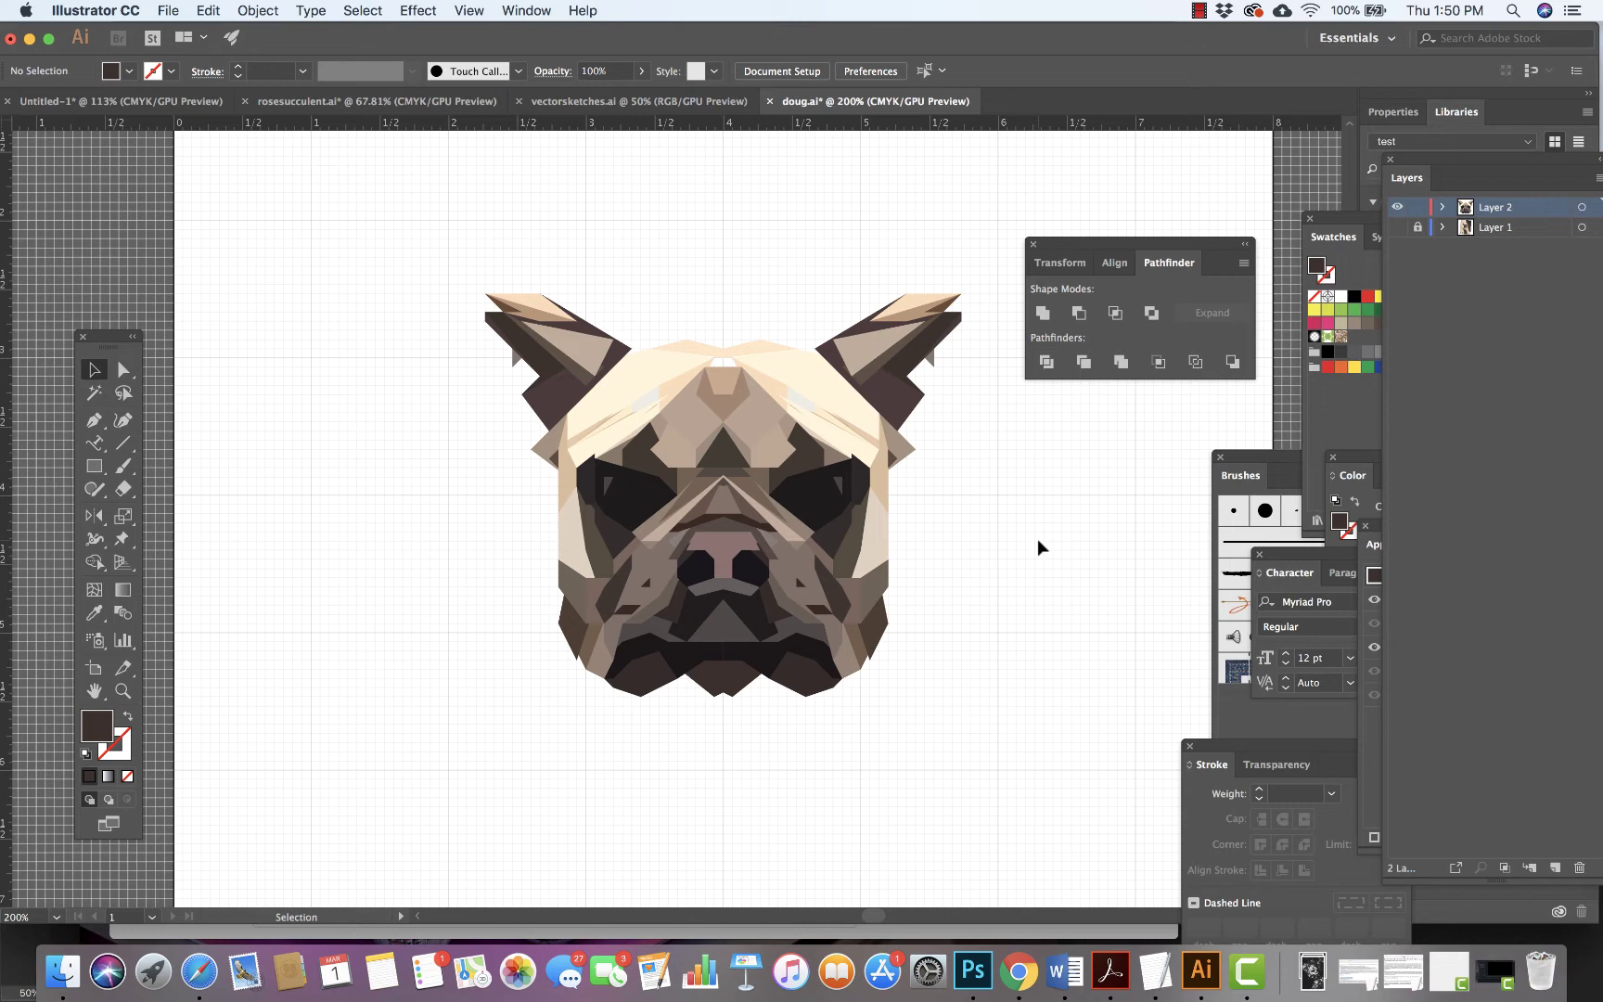
Show Layer 1's dog photo and hide the right-half group inside Layer 2.
{"action": "left_click", "coordinate": [1397, 227]}
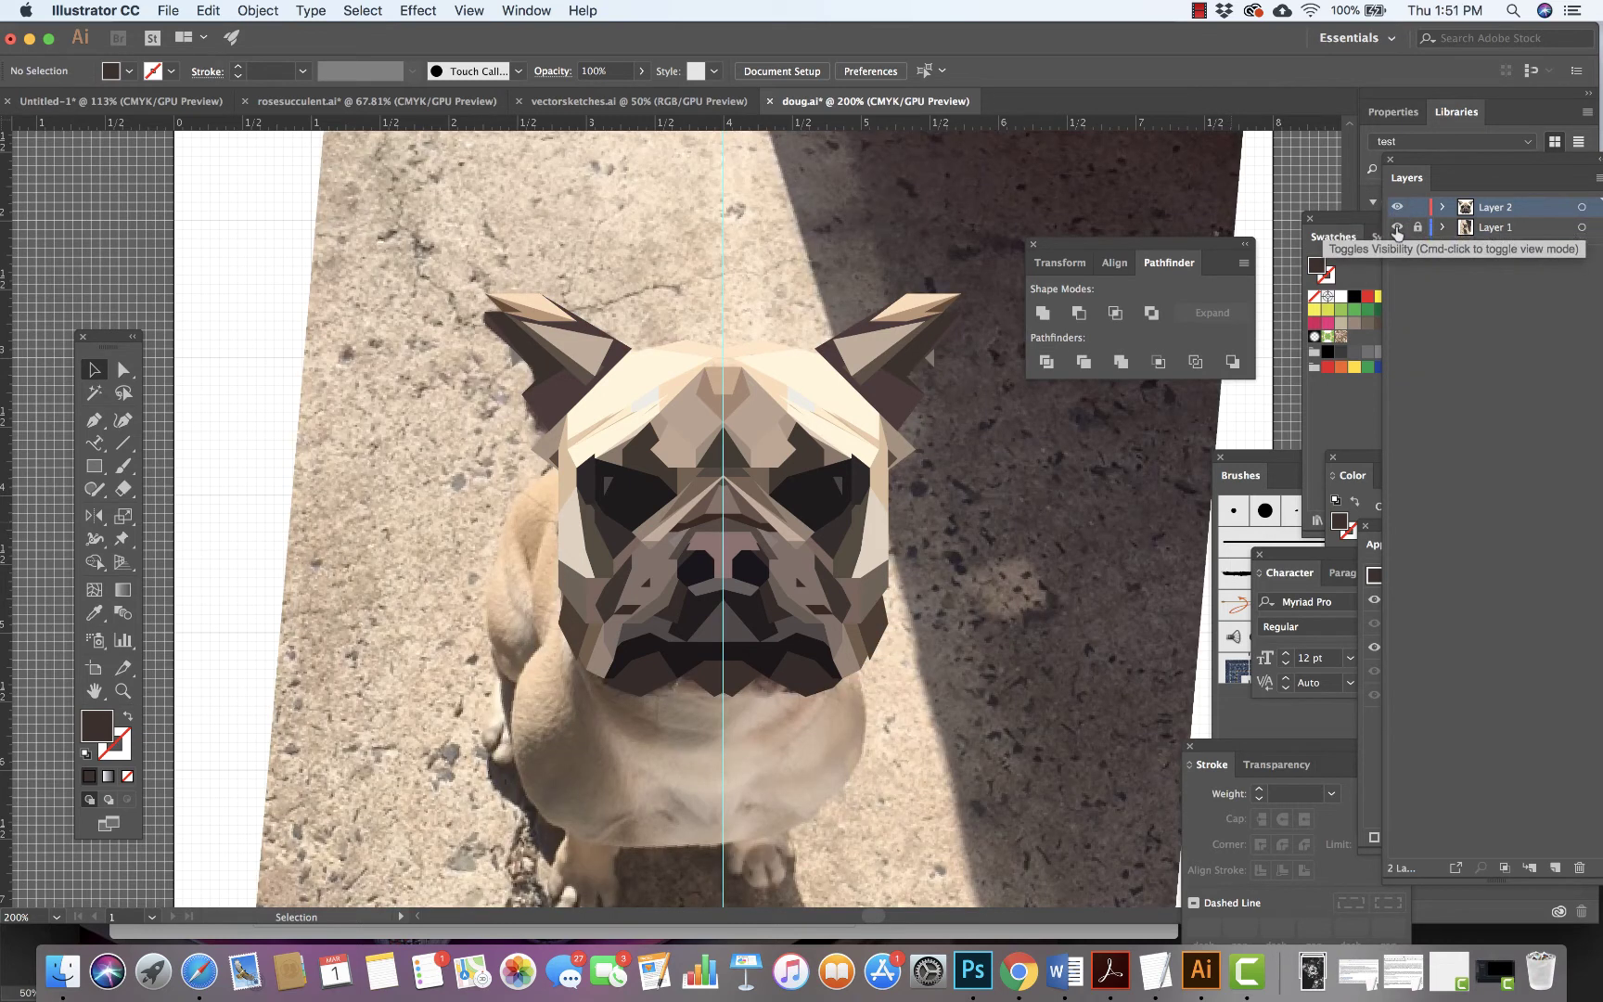
{"action": "left_click", "coordinate": [1441, 207]}
{"action": "left_click", "coordinate": [1397, 227]}
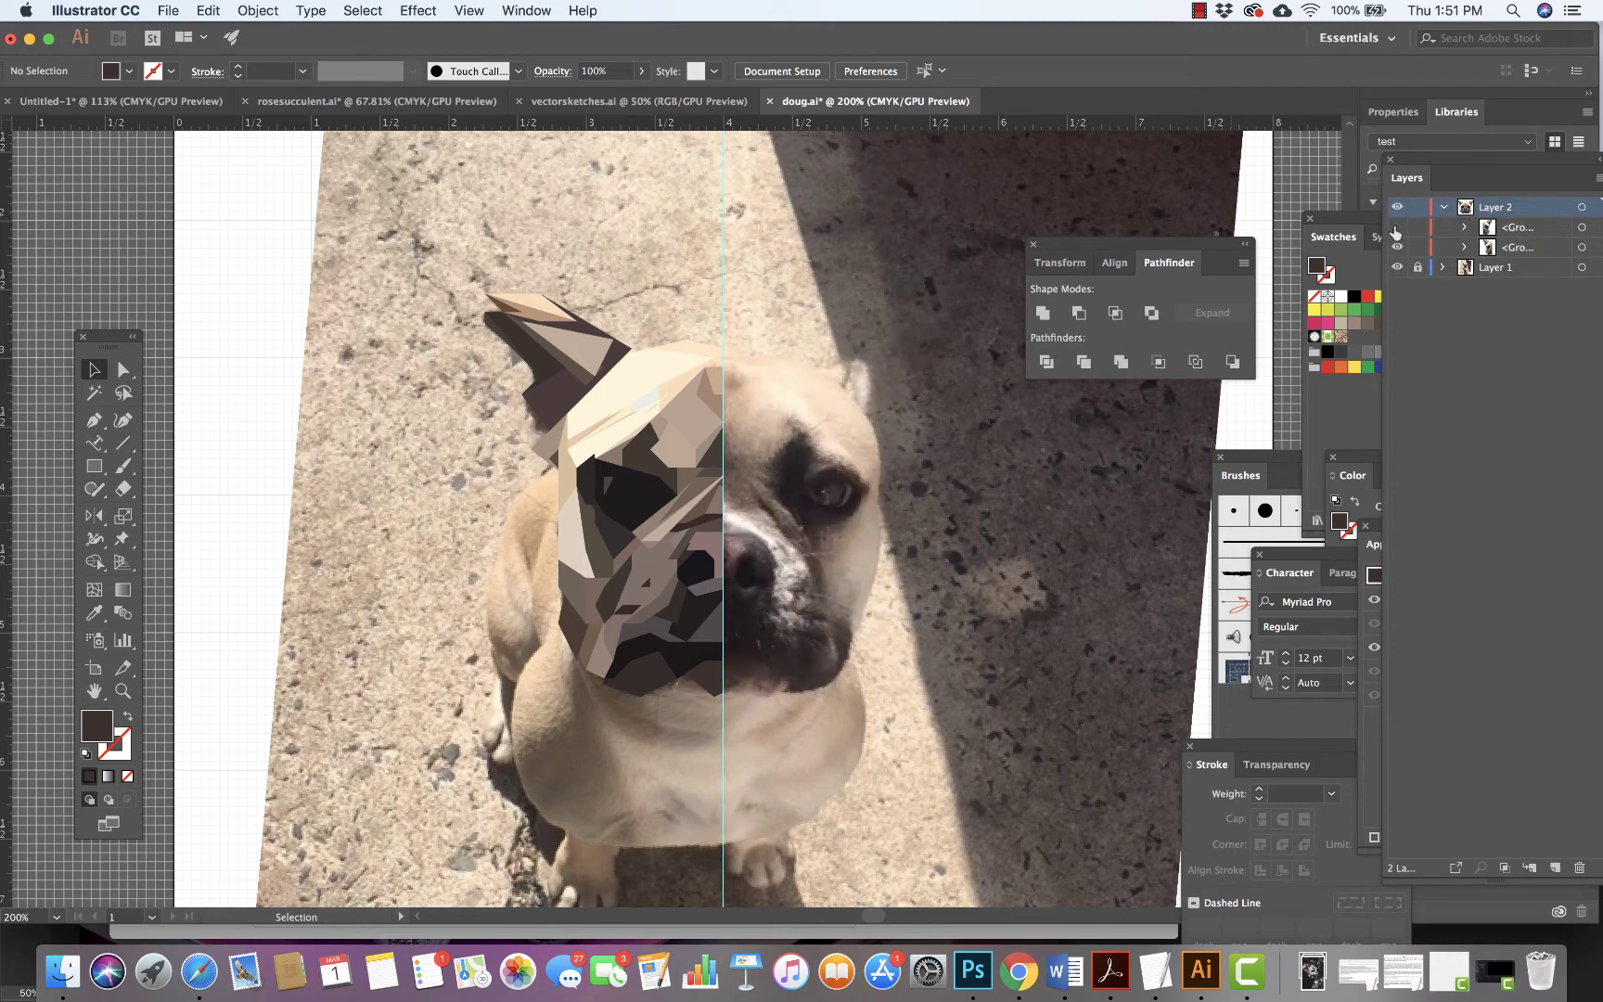
{"action": "left_click", "coordinate": [1397, 228]}
{"action": "left_click", "coordinate": [1397, 227]}
{"action": "left_click", "coordinate": [1442, 207]}
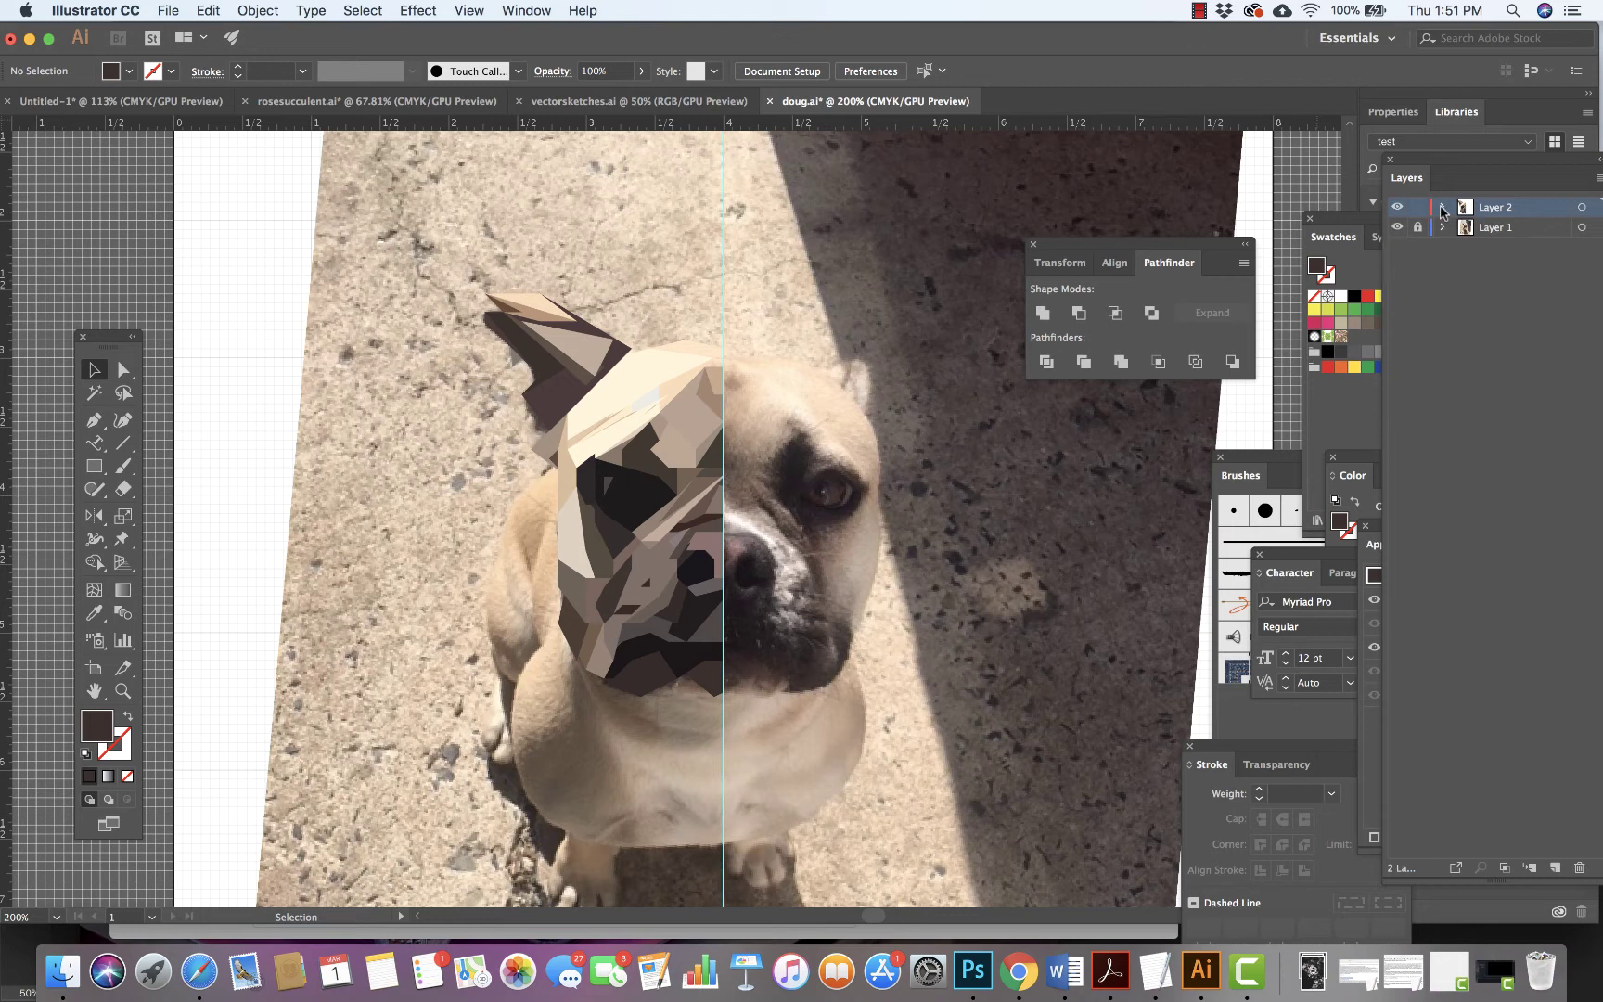
Create a new layer and name it 'rightside'.
{"action": "left_click", "coordinate": [1556, 868]}
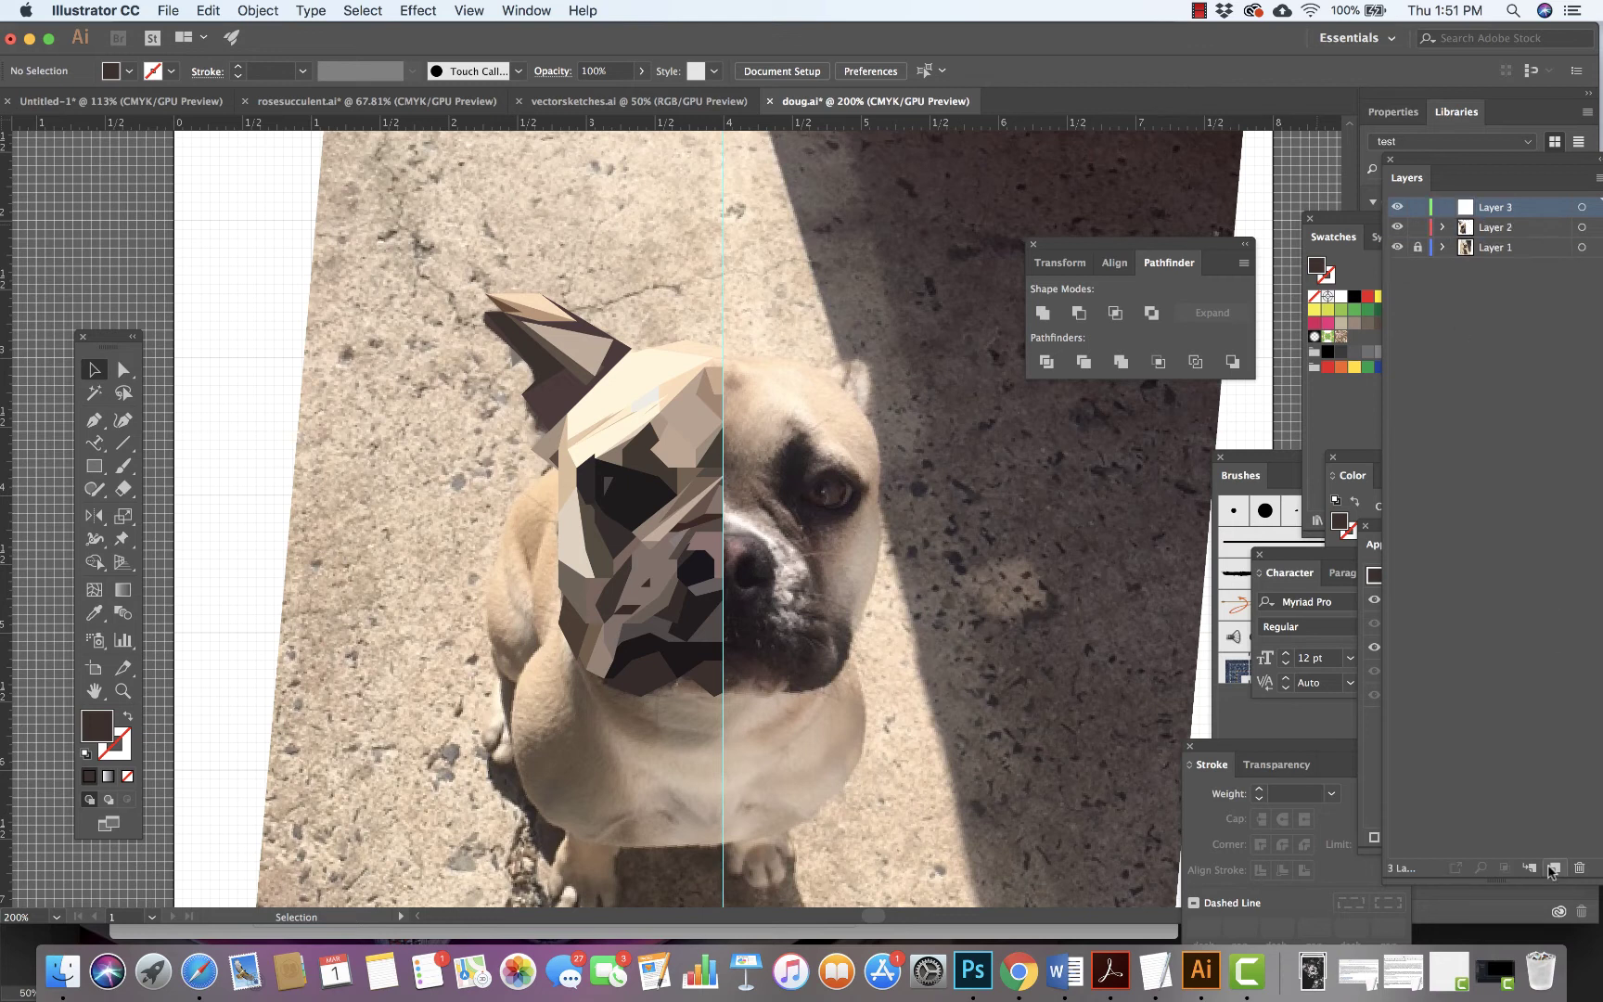
{"action": "double_click", "coordinate": [1493, 208]}
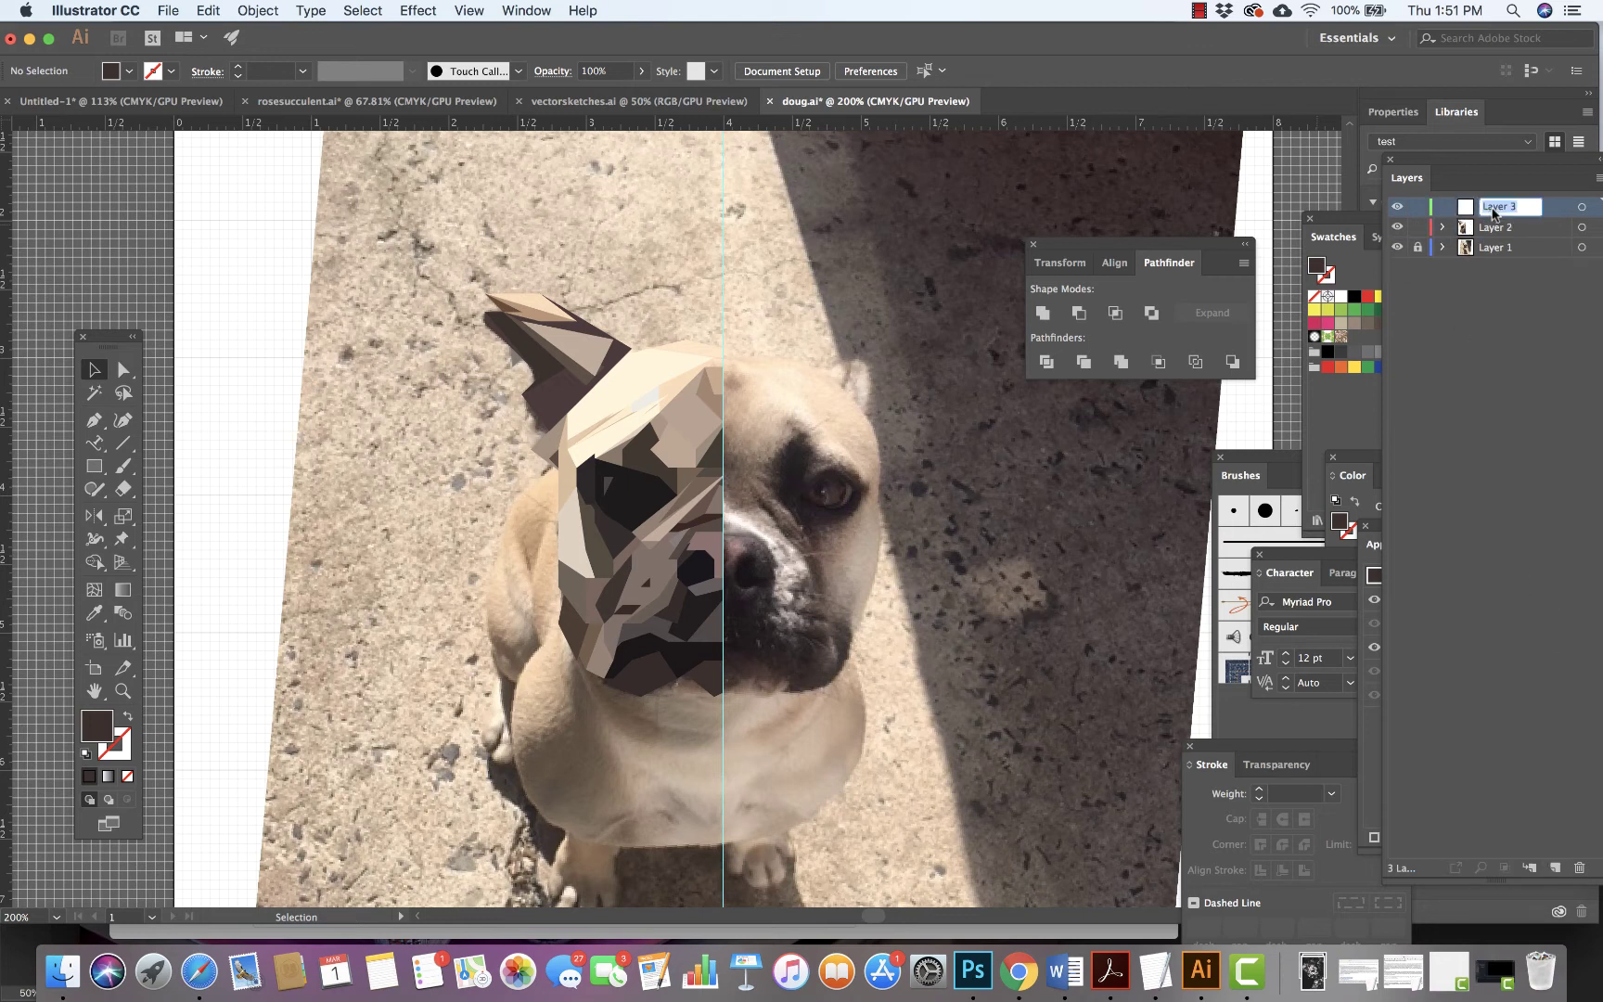
{"action": "type", "text": "rightside"}
{"action": "key", "text": "Return"}
Uncheck Grids In Back in the Guides & Grid preferences and confirm.
{"action": "left_click", "coordinate": [124, 11]}
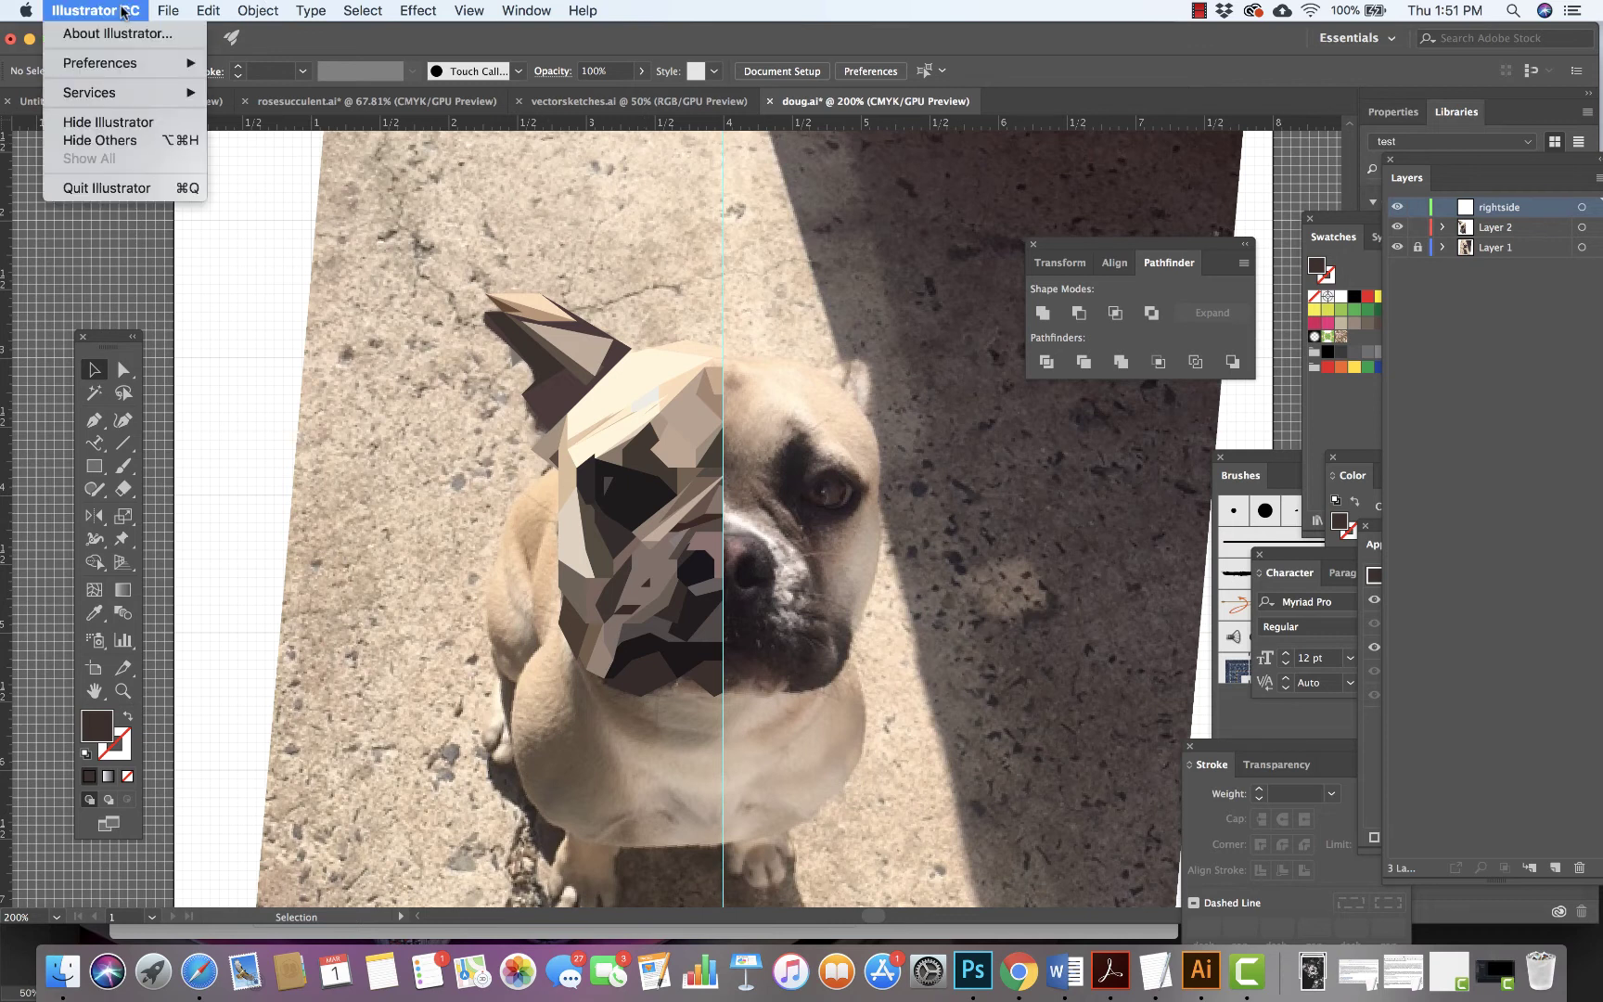
{"action": "mouse_move", "coordinate": [130, 65]}
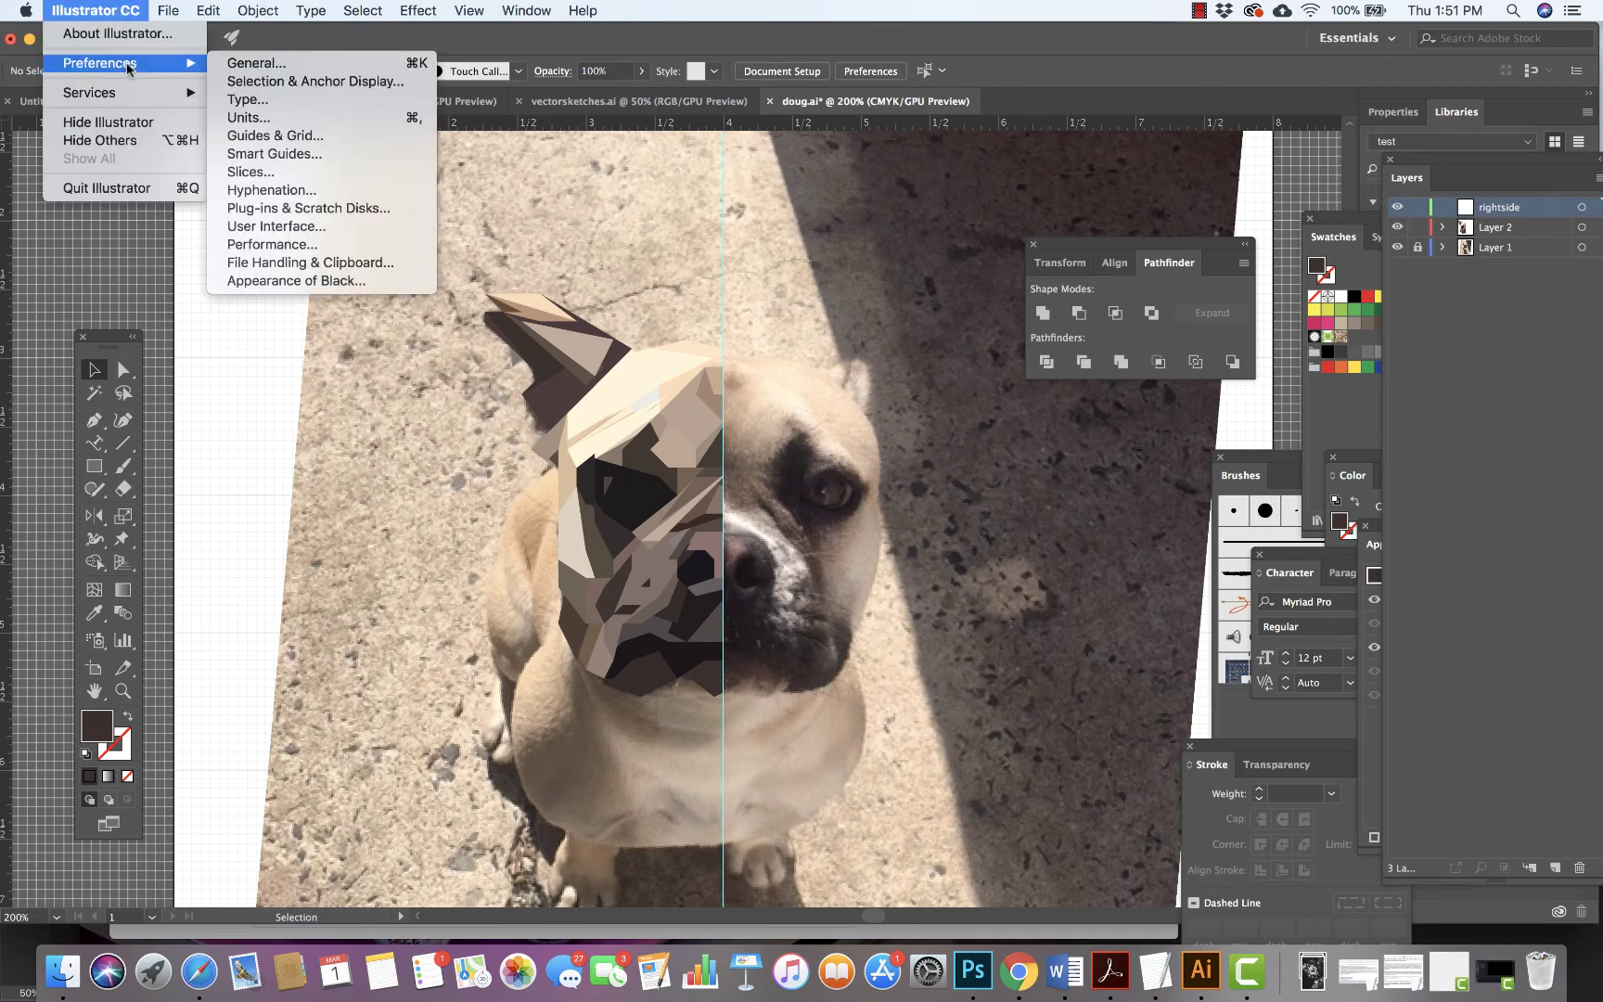
{"action": "left_click", "coordinate": [305, 138]}
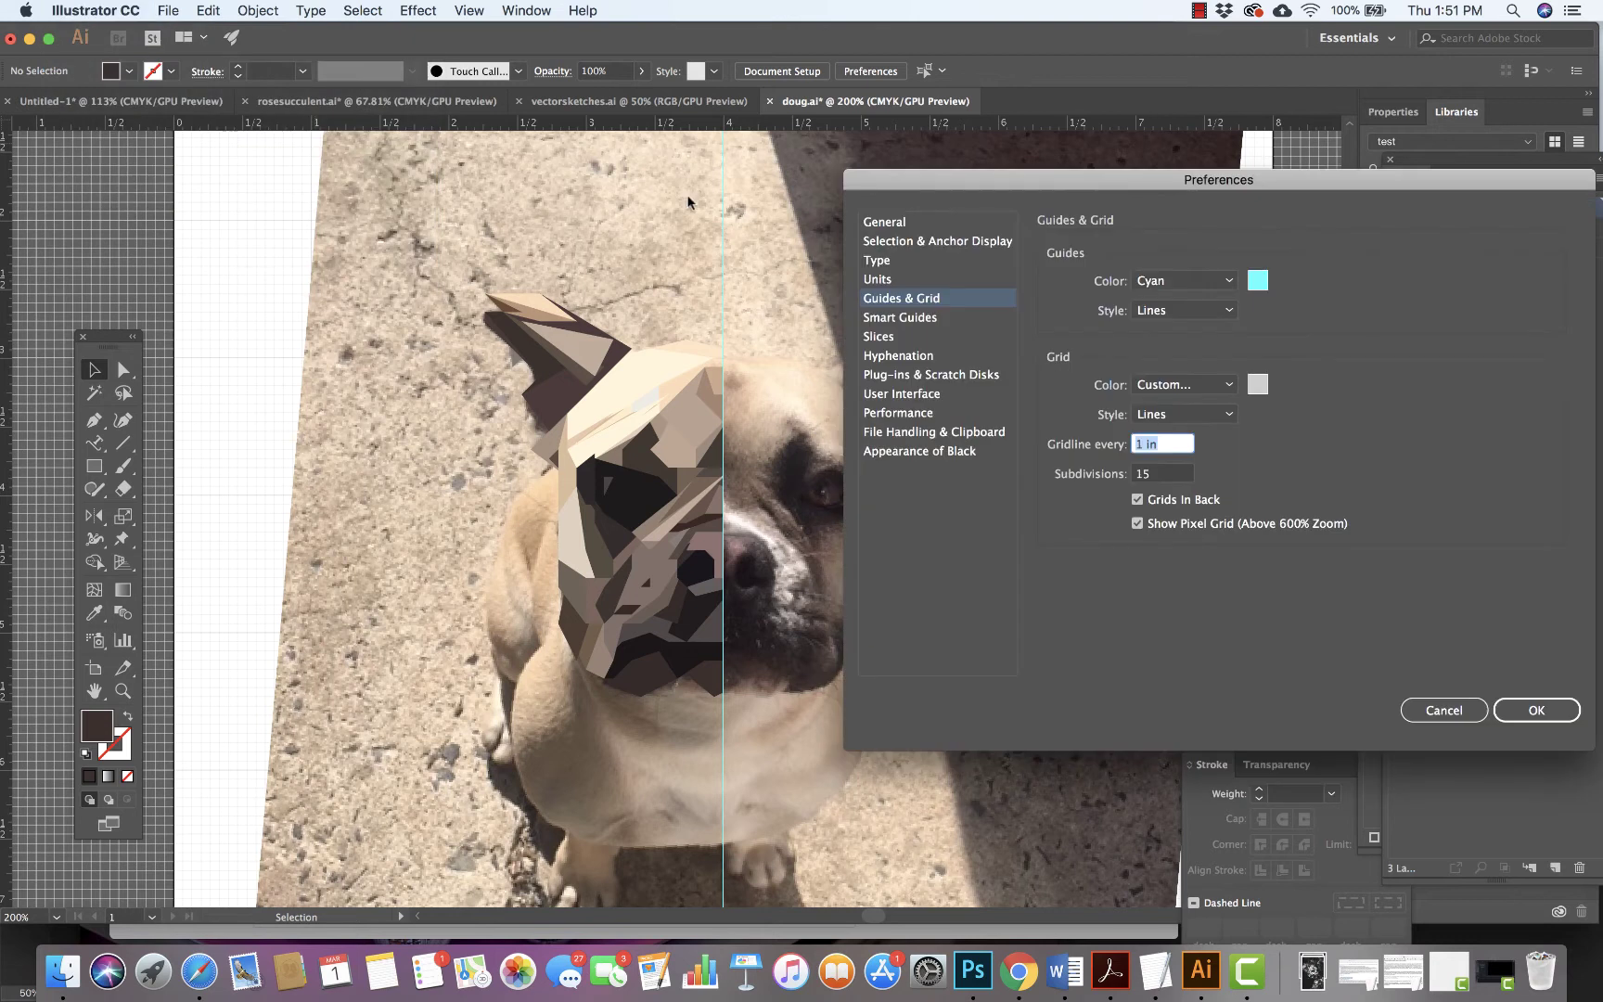
{"action": "left_click", "coordinate": [1136, 500]}
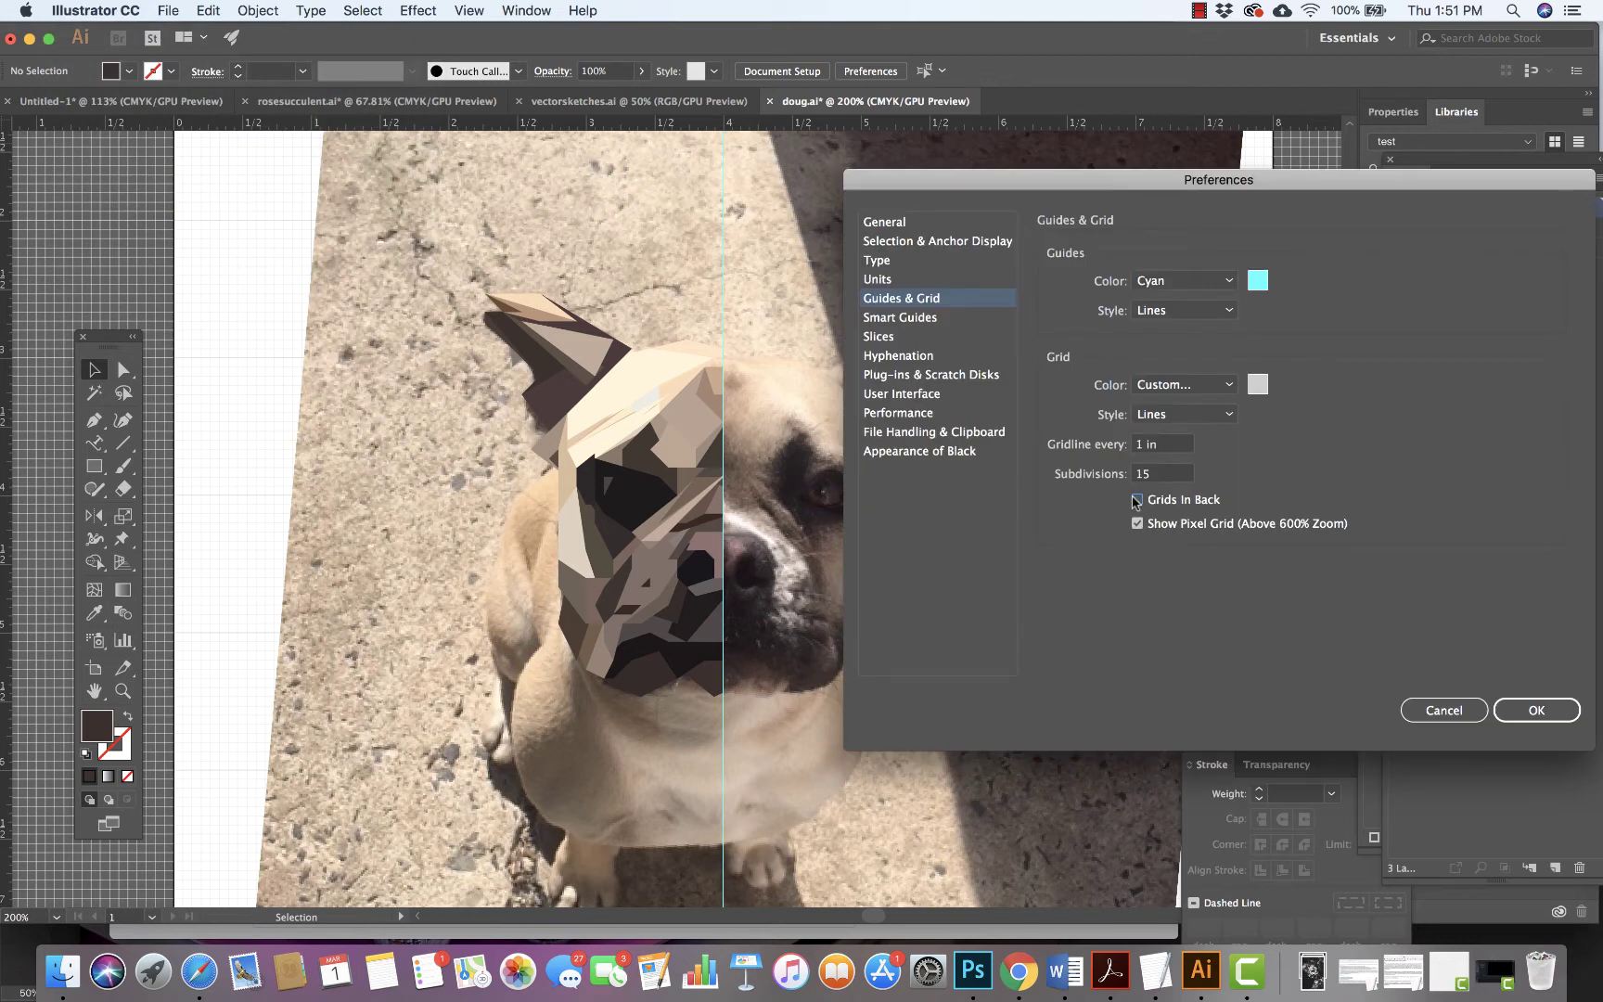
{"action": "left_click", "coordinate": [1535, 709]}
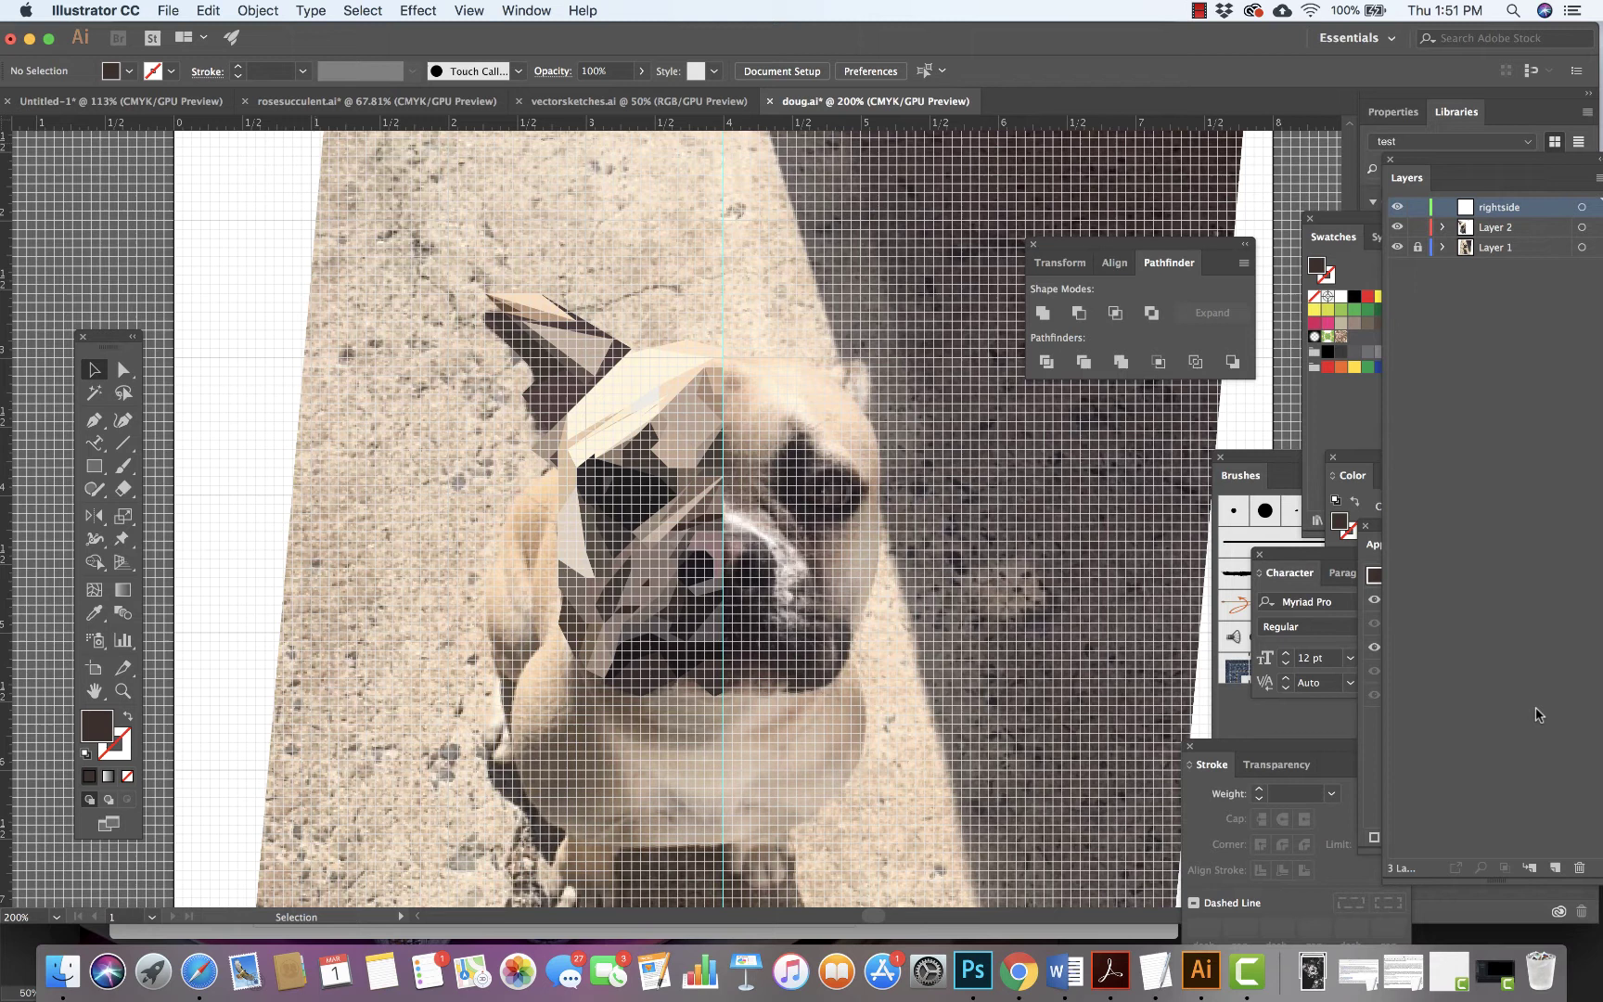
Lock Layer 1, zoom to 600%, and trace a muzzle polygon filled with the photo's light colour.
{"action": "left_click", "coordinate": [1418, 247]}
{"action": "key", "text": "super+equal"}
{"action": "key", "text": "super+equal"}
{"action": "key", "text": "super+equal"}
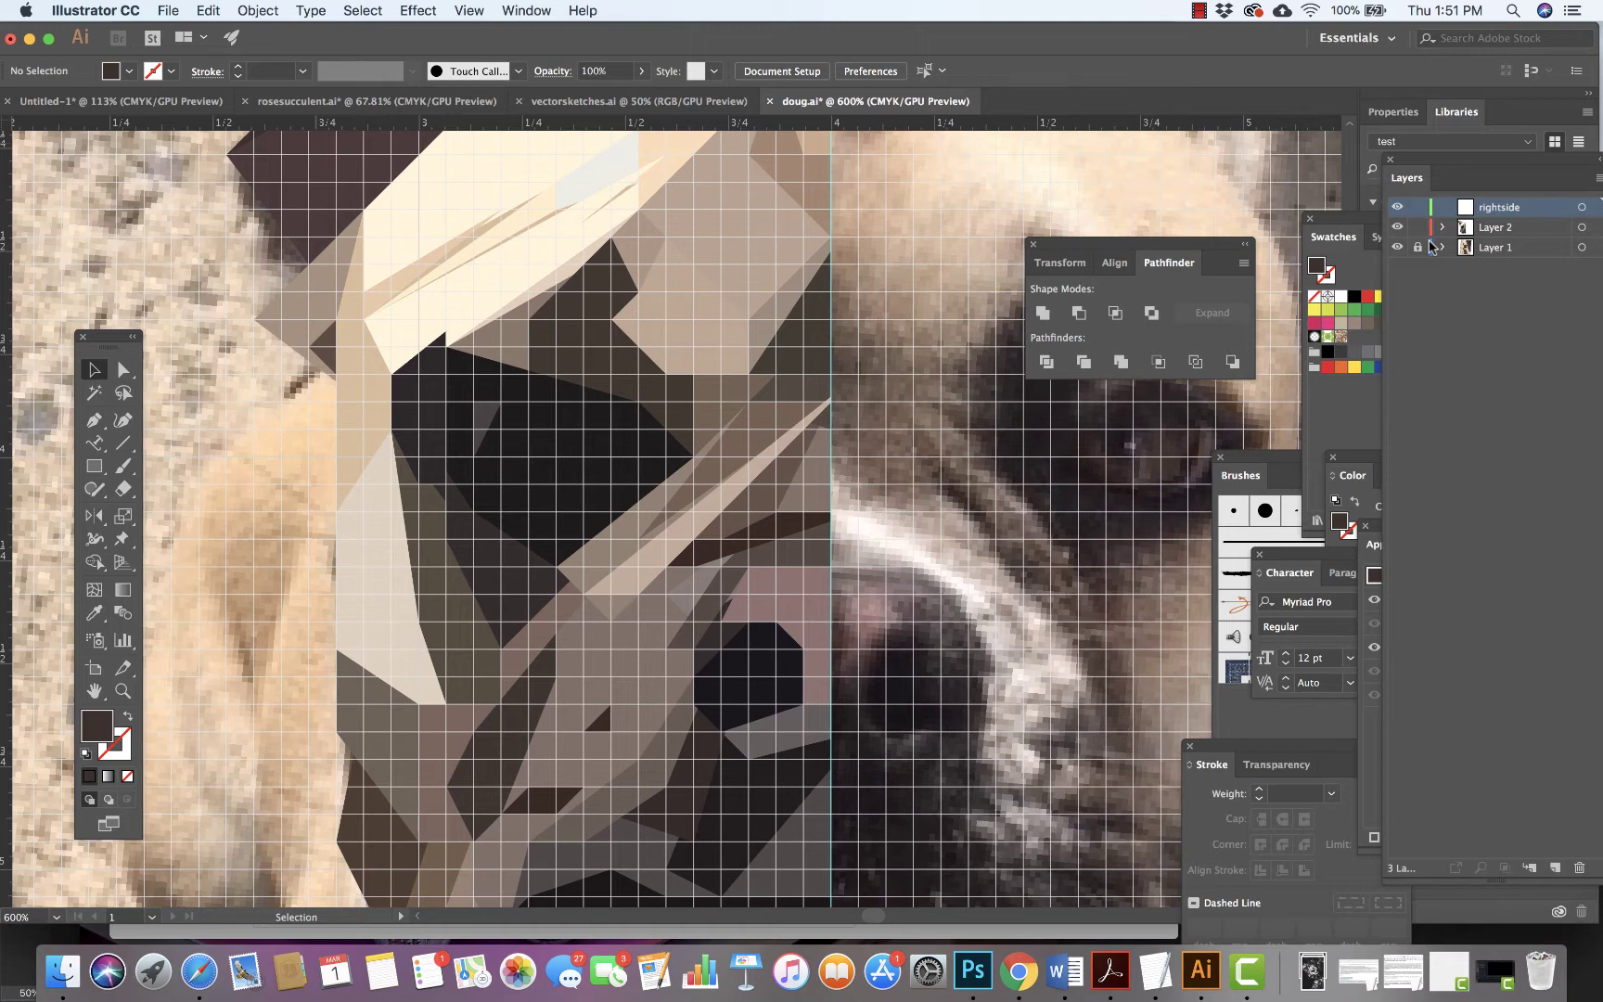
{"action": "key", "text": "p"}
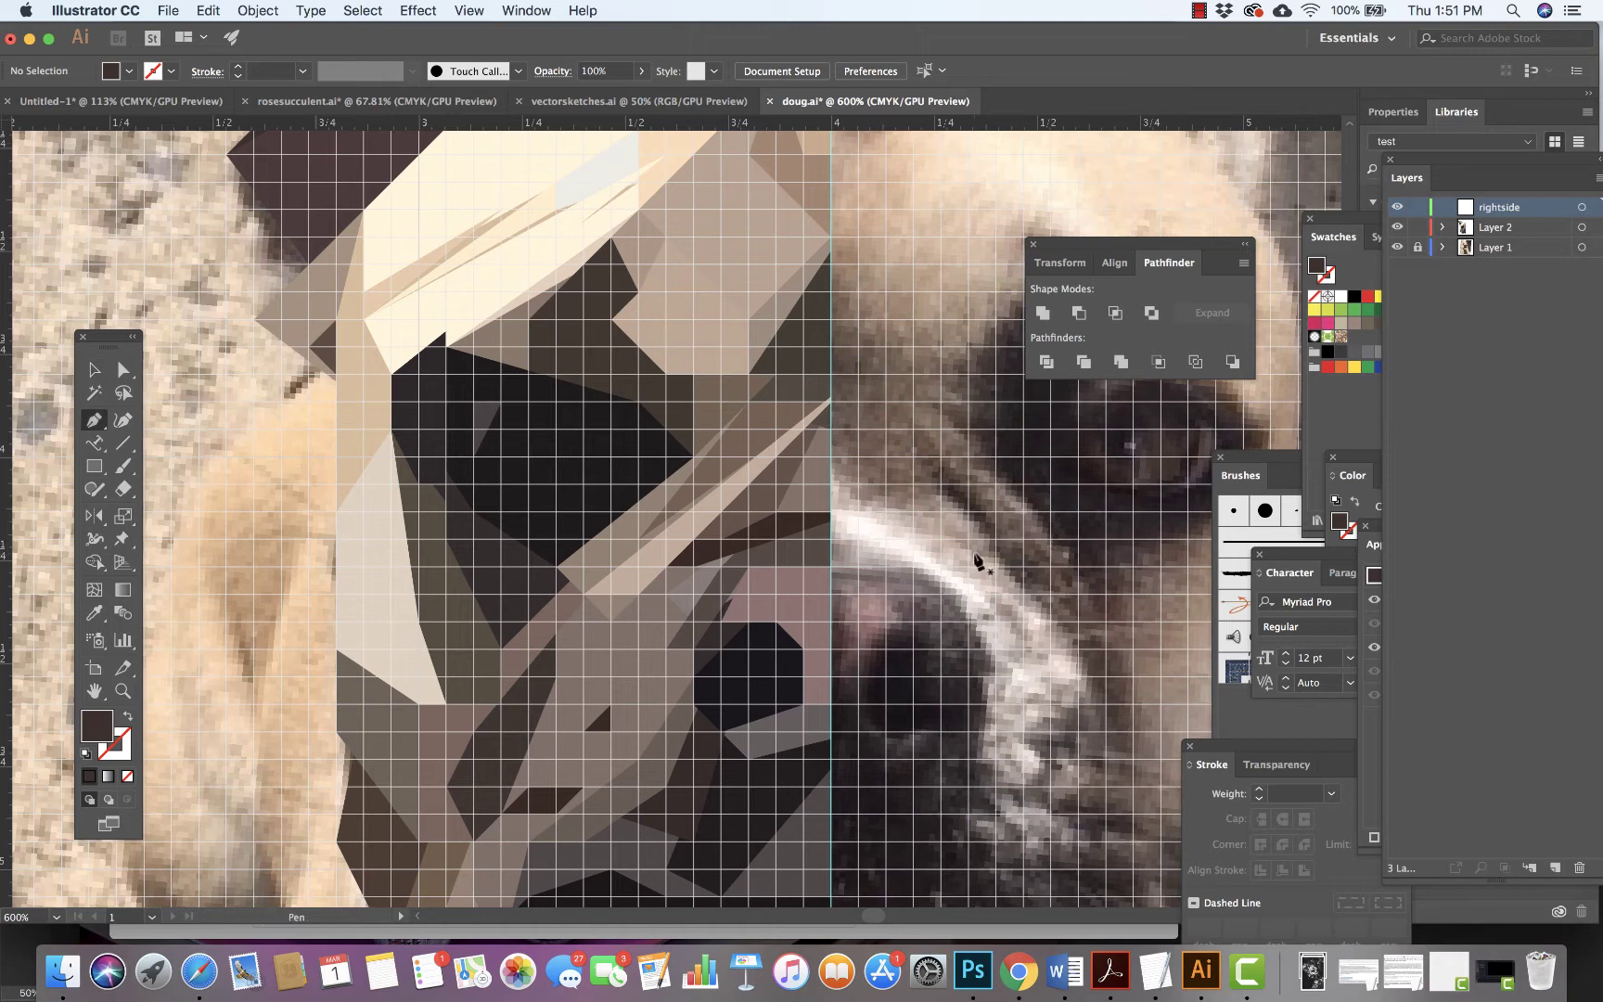
{"action": "left_click", "coordinate": [832, 511]}
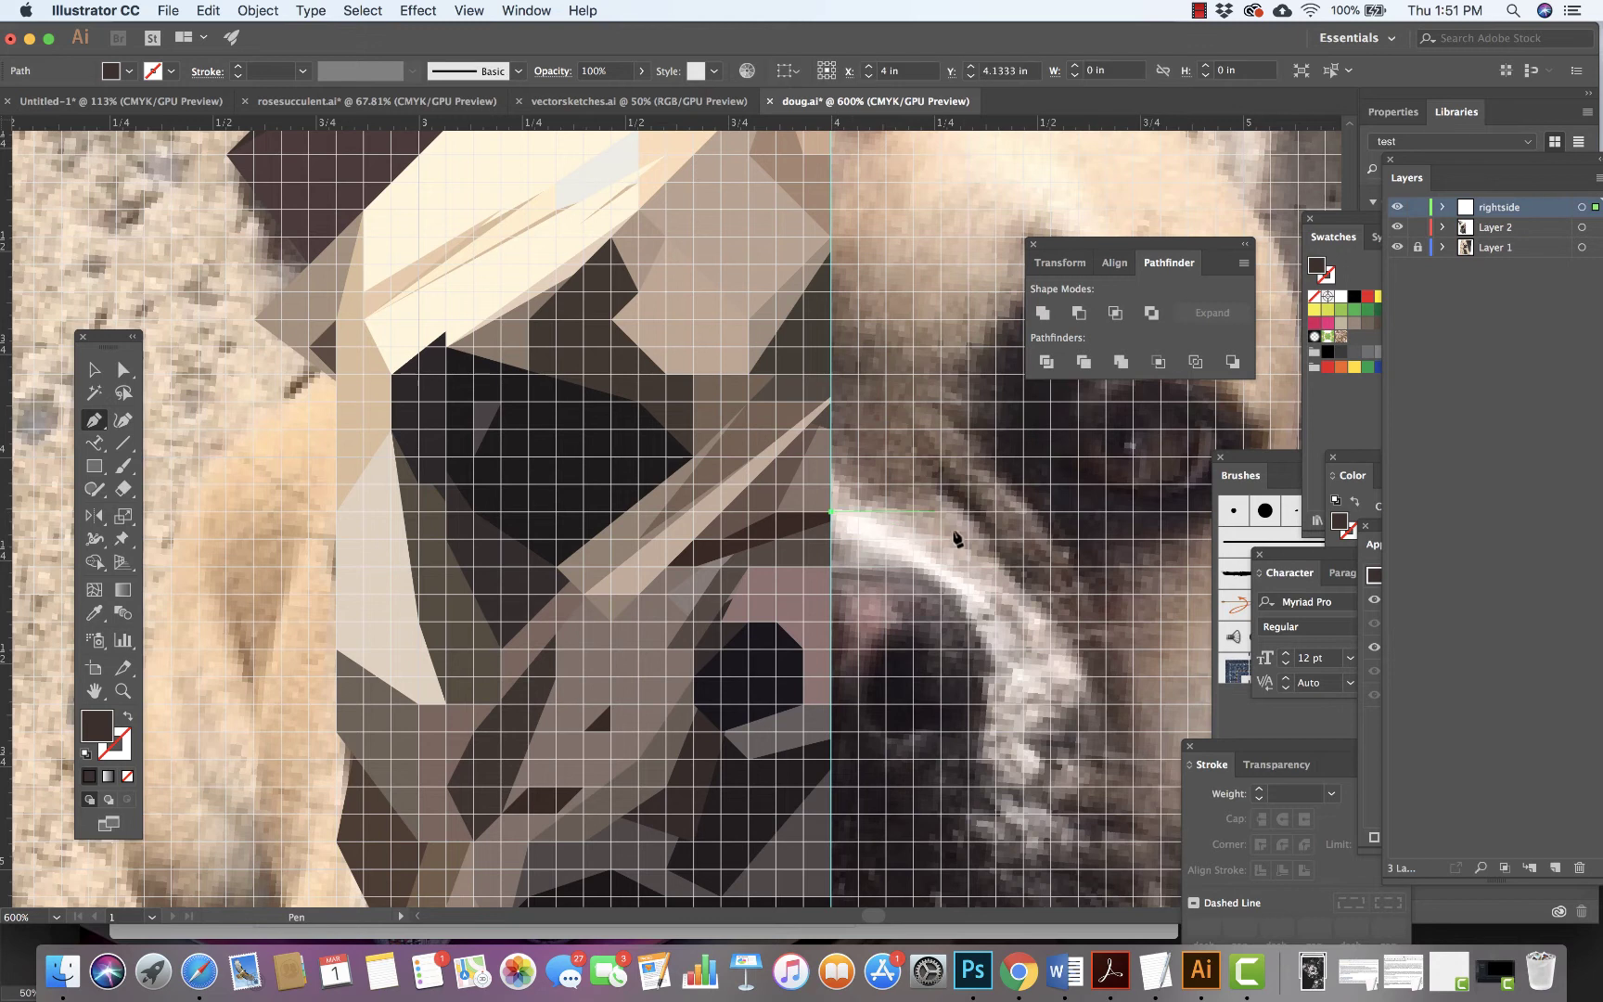
{"action": "left_click", "coordinate": [968, 565]}
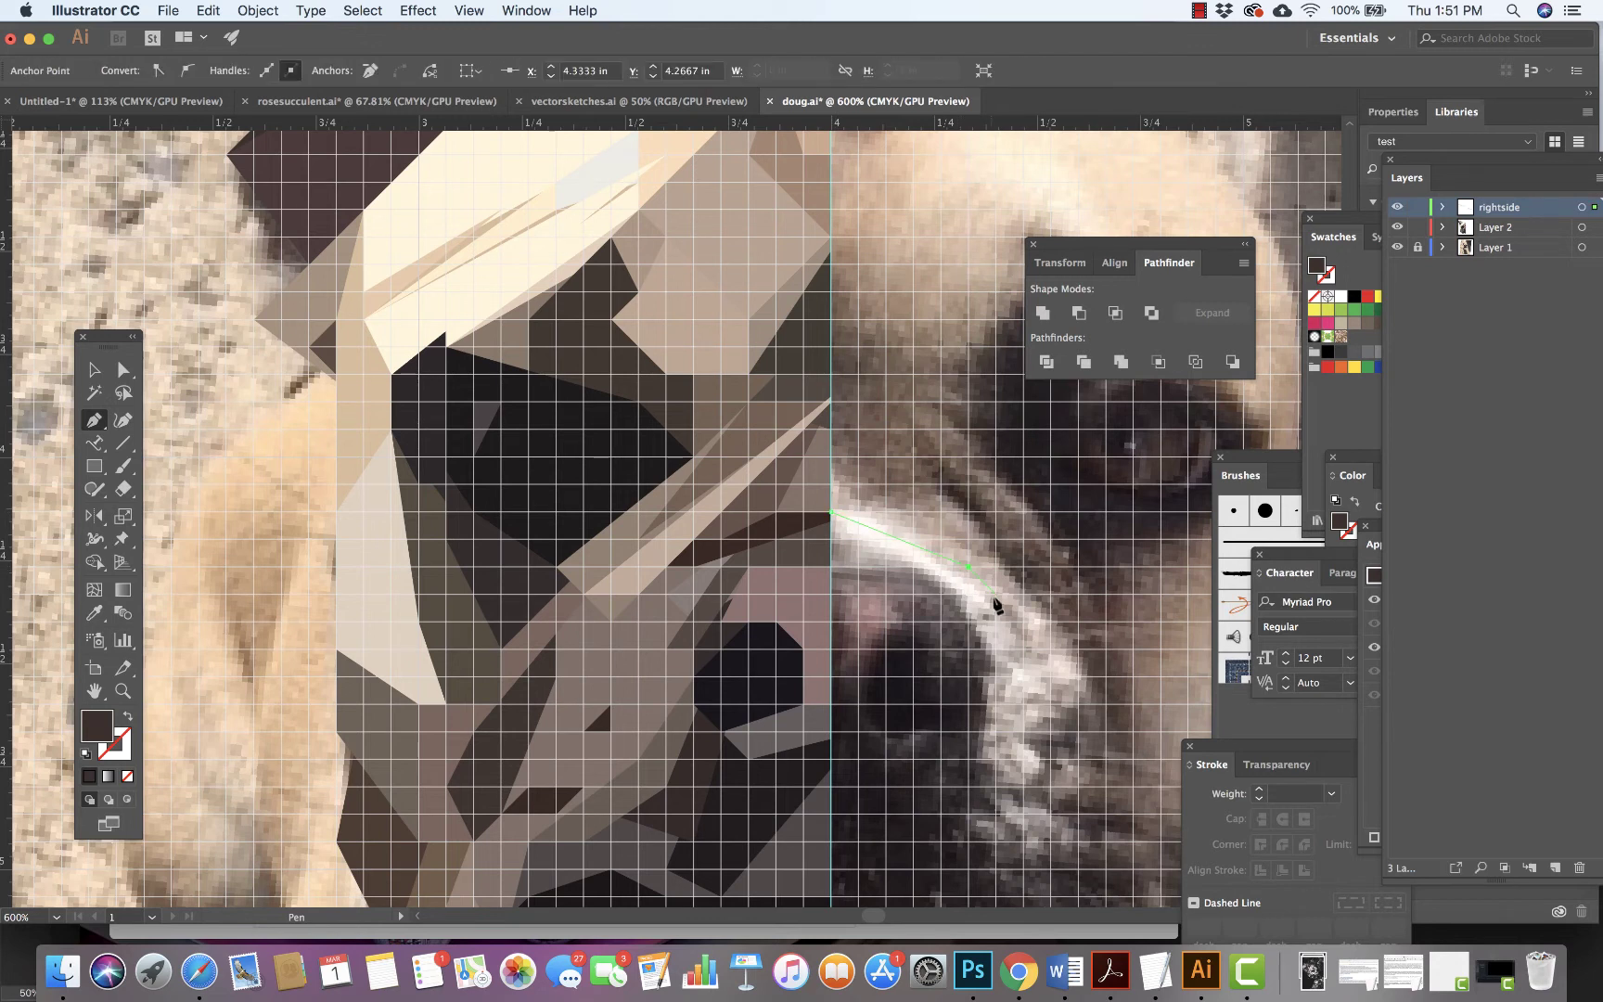
{"action": "left_click", "coordinate": [995, 619]}
{"action": "left_click", "coordinate": [968, 622]}
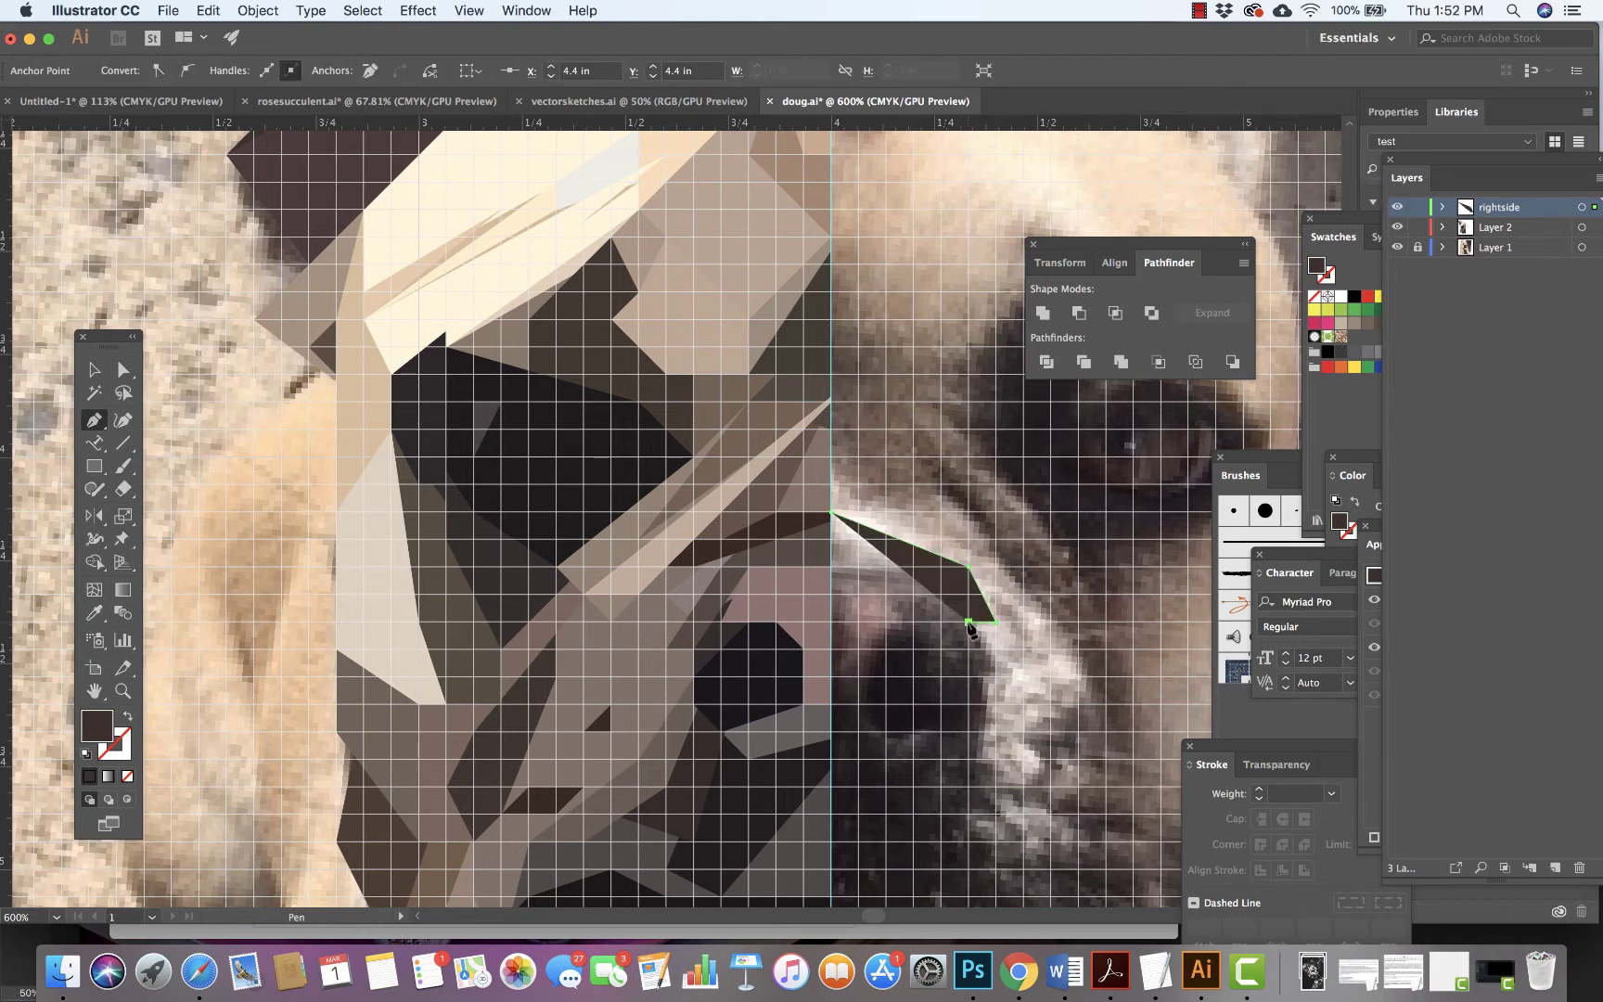
{"action": "left_click", "coordinate": [127, 776]}
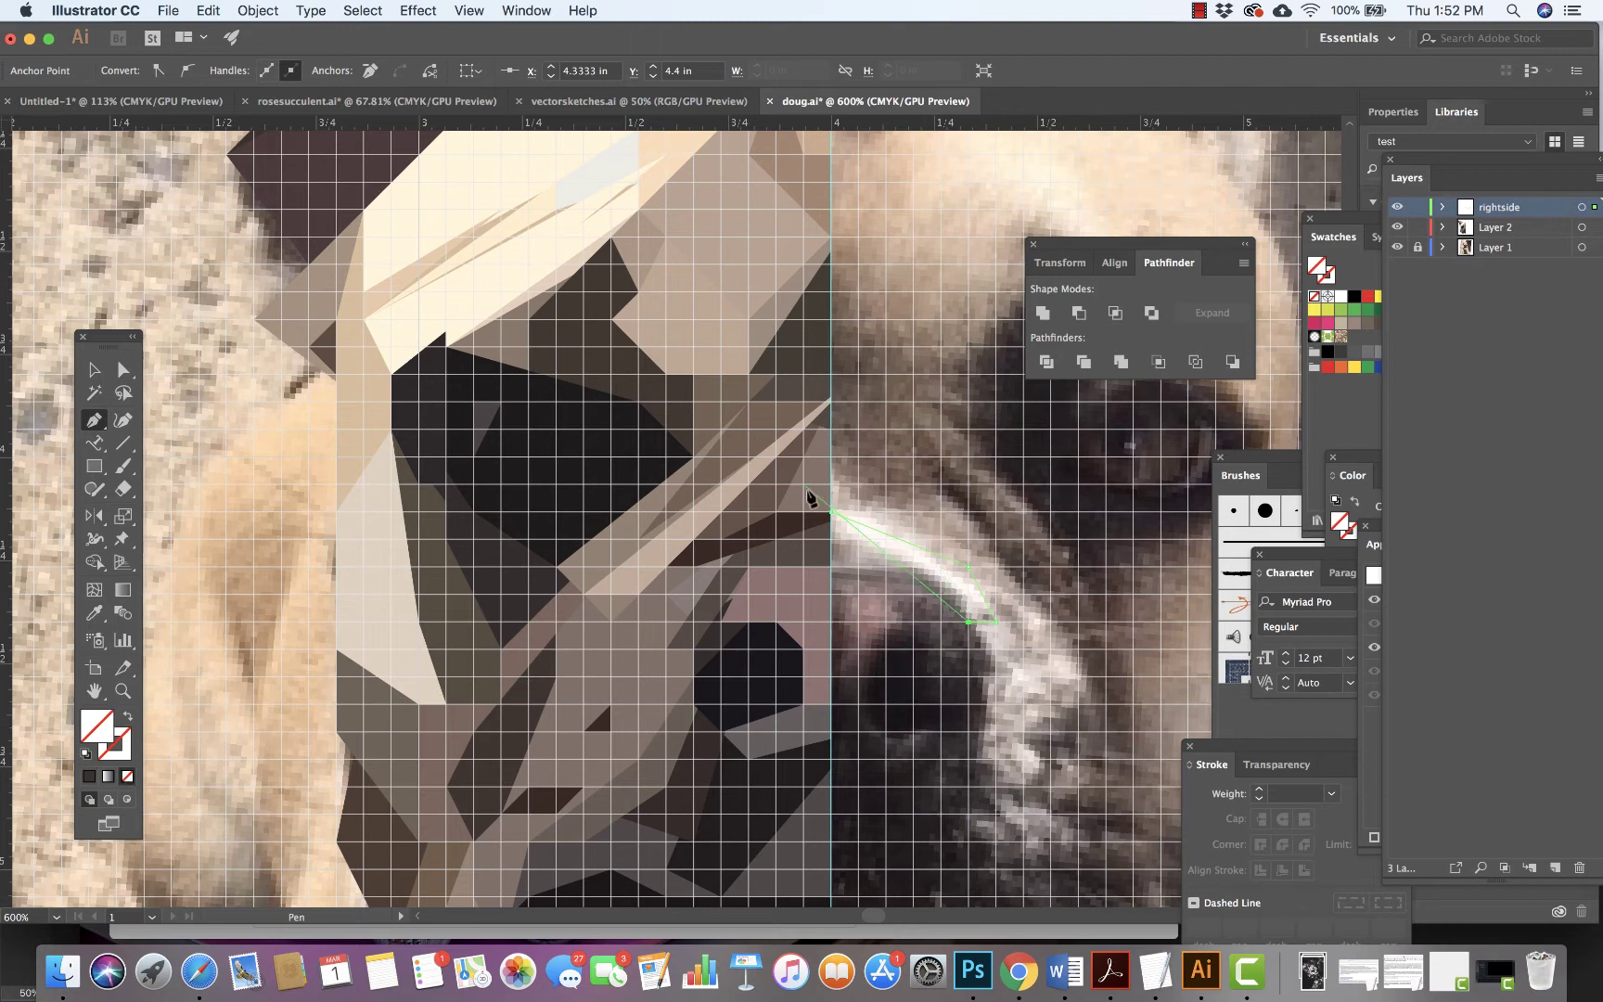
{"action": "left_click", "coordinate": [914, 566]}
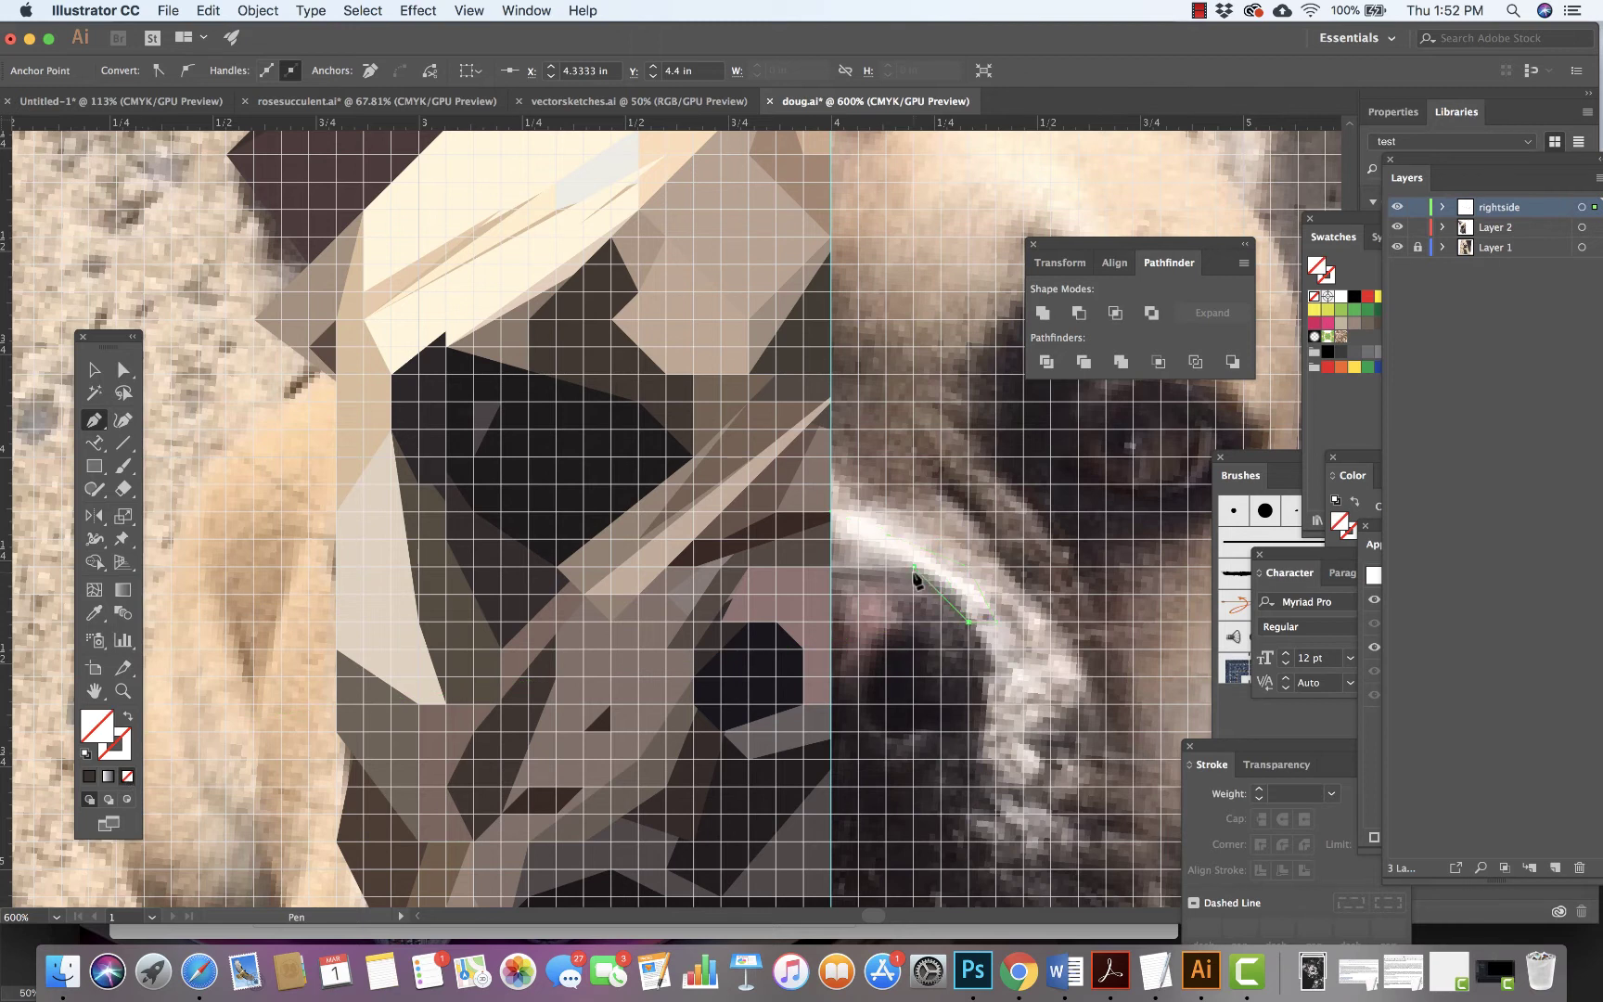
{"action": "left_click", "coordinate": [831, 566]}
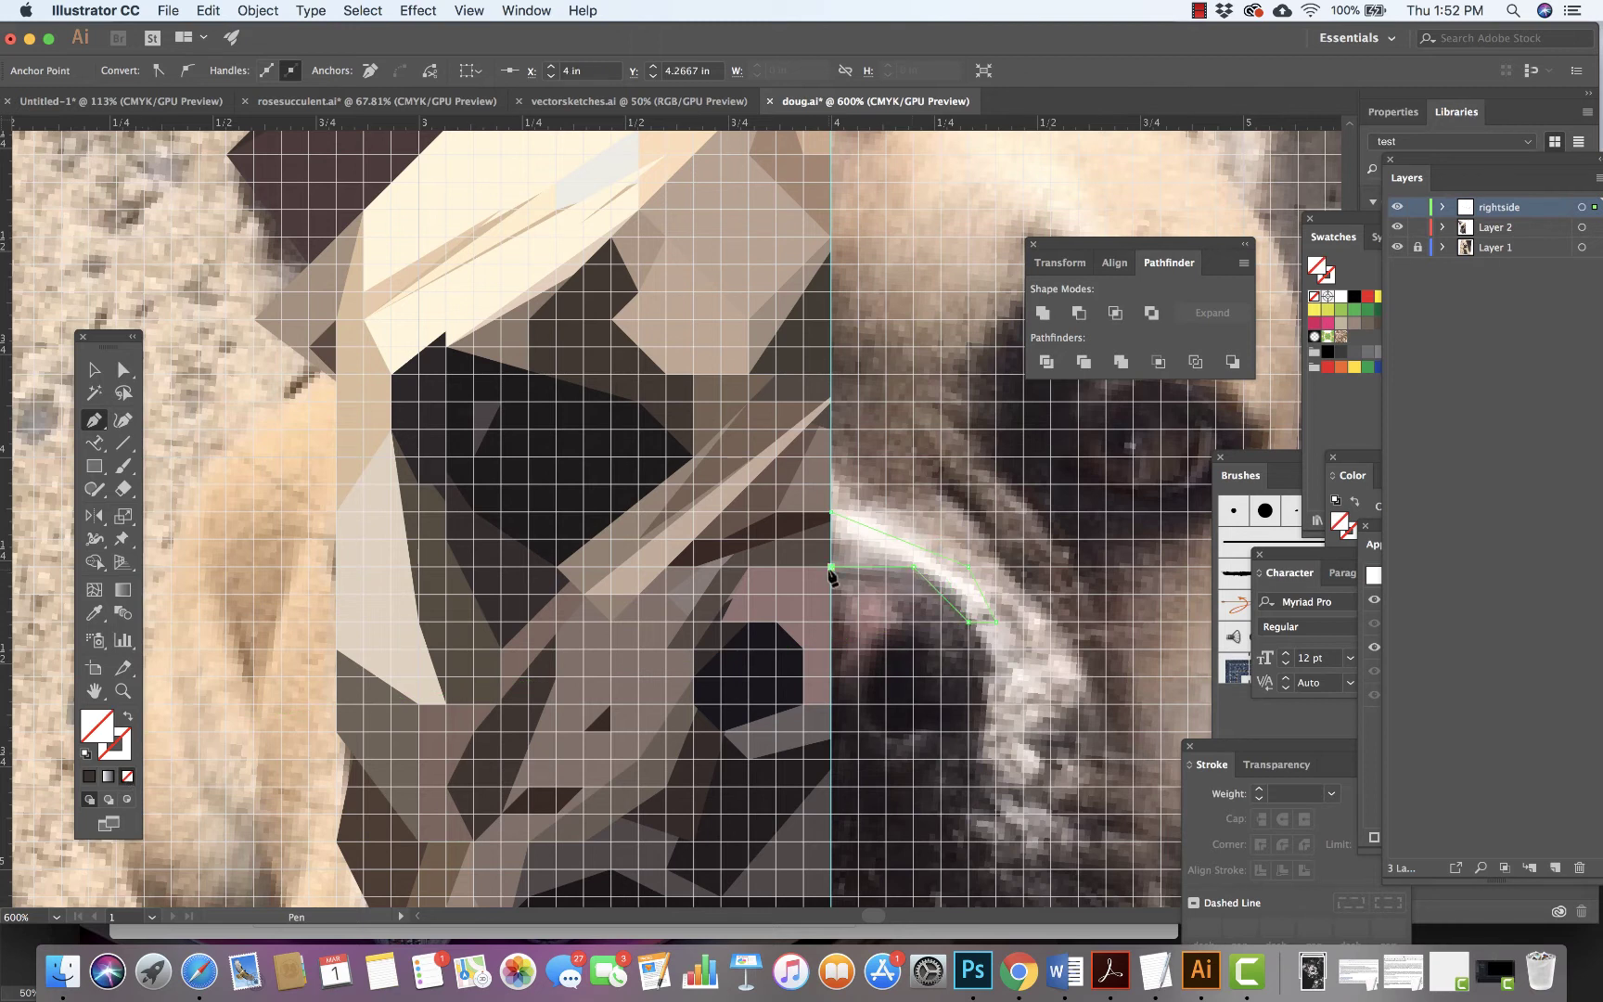
{"action": "left_click", "coordinate": [831, 513]}
{"action": "key", "text": "i"}
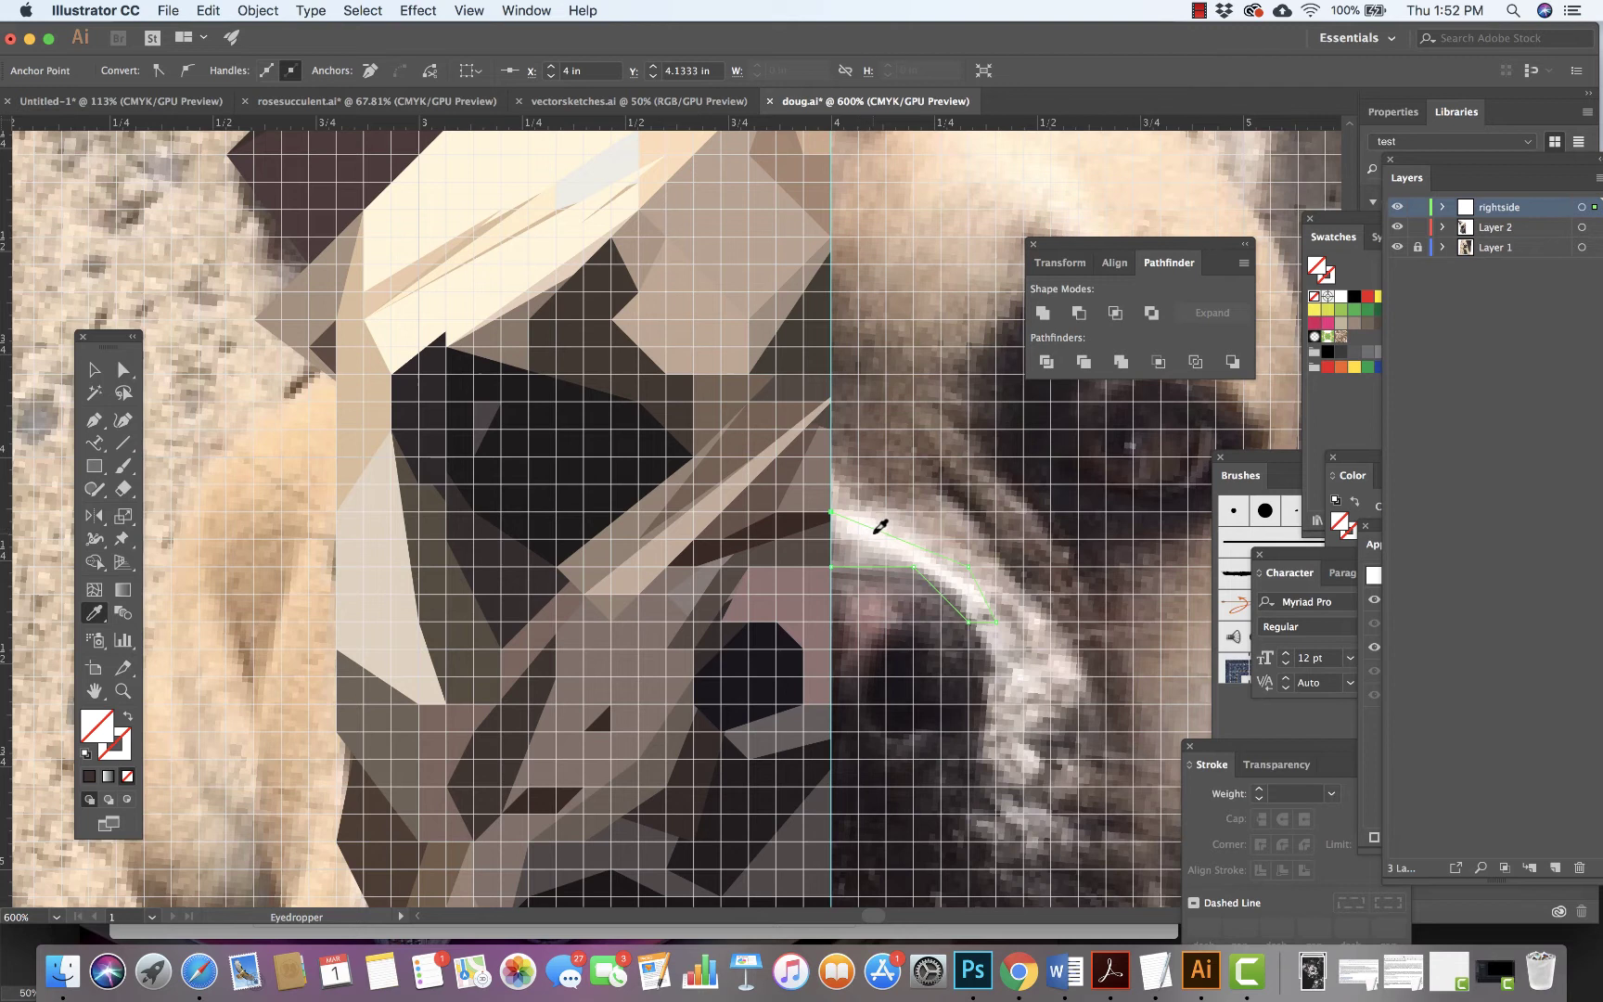
{"action": "left_click", "coordinate": [872, 531]}
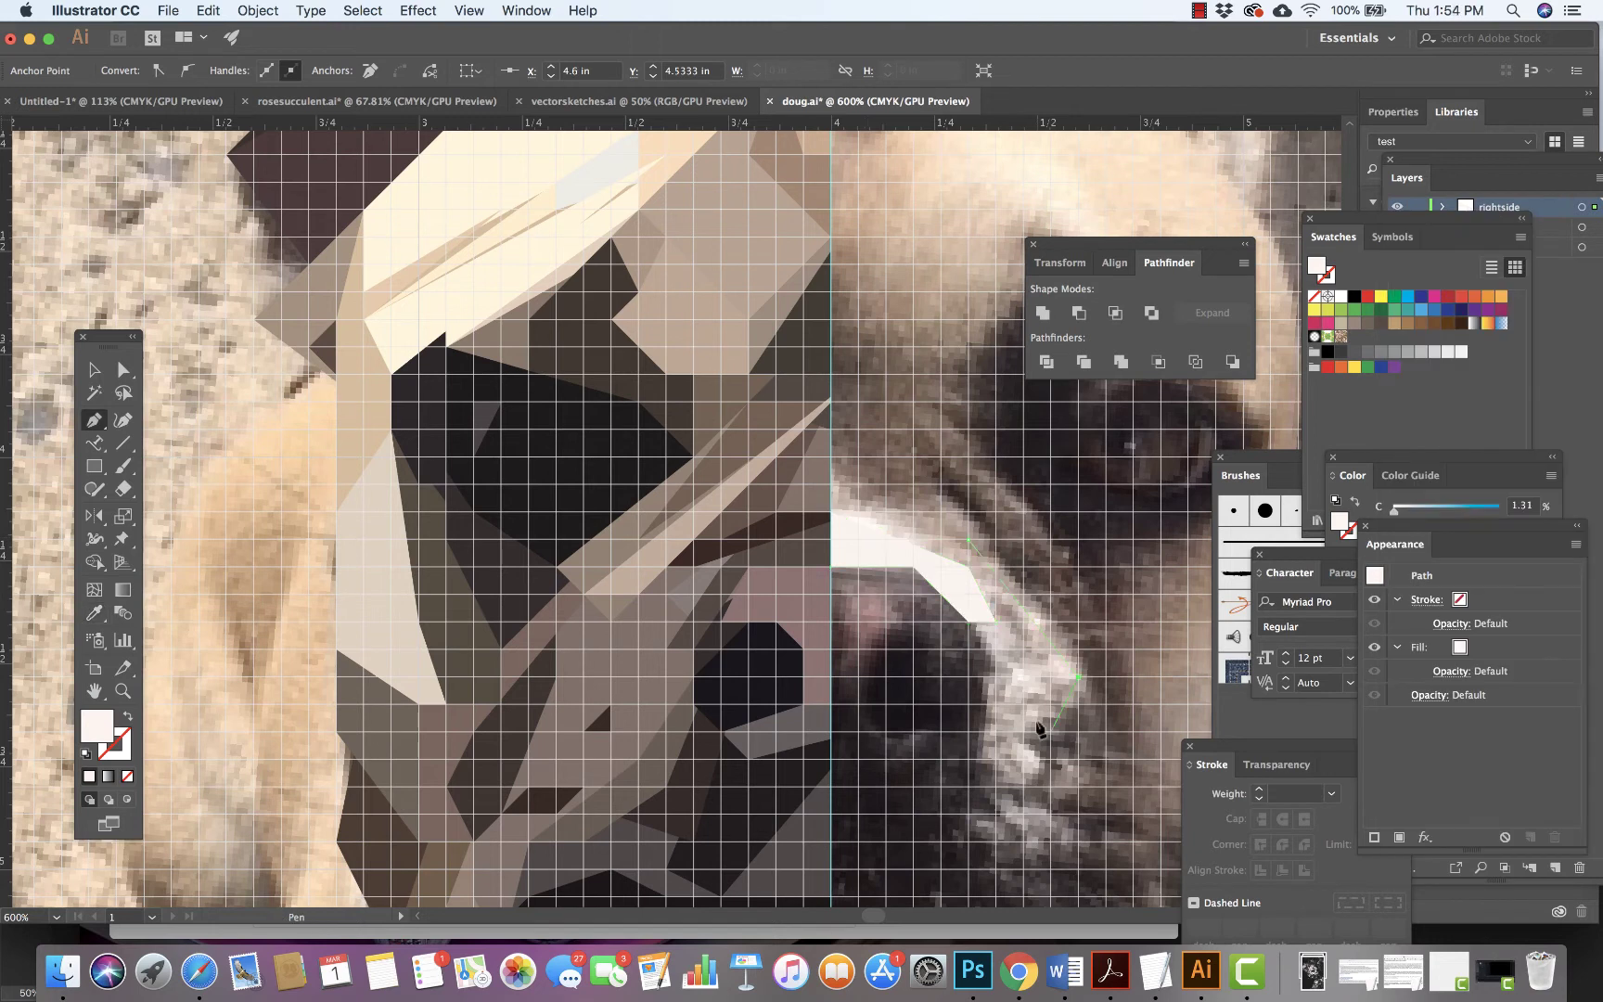
Trace a dark triangle over the right eye and a small light highlight triangle inside it.
{"action": "left_click", "coordinate": [128, 776]}
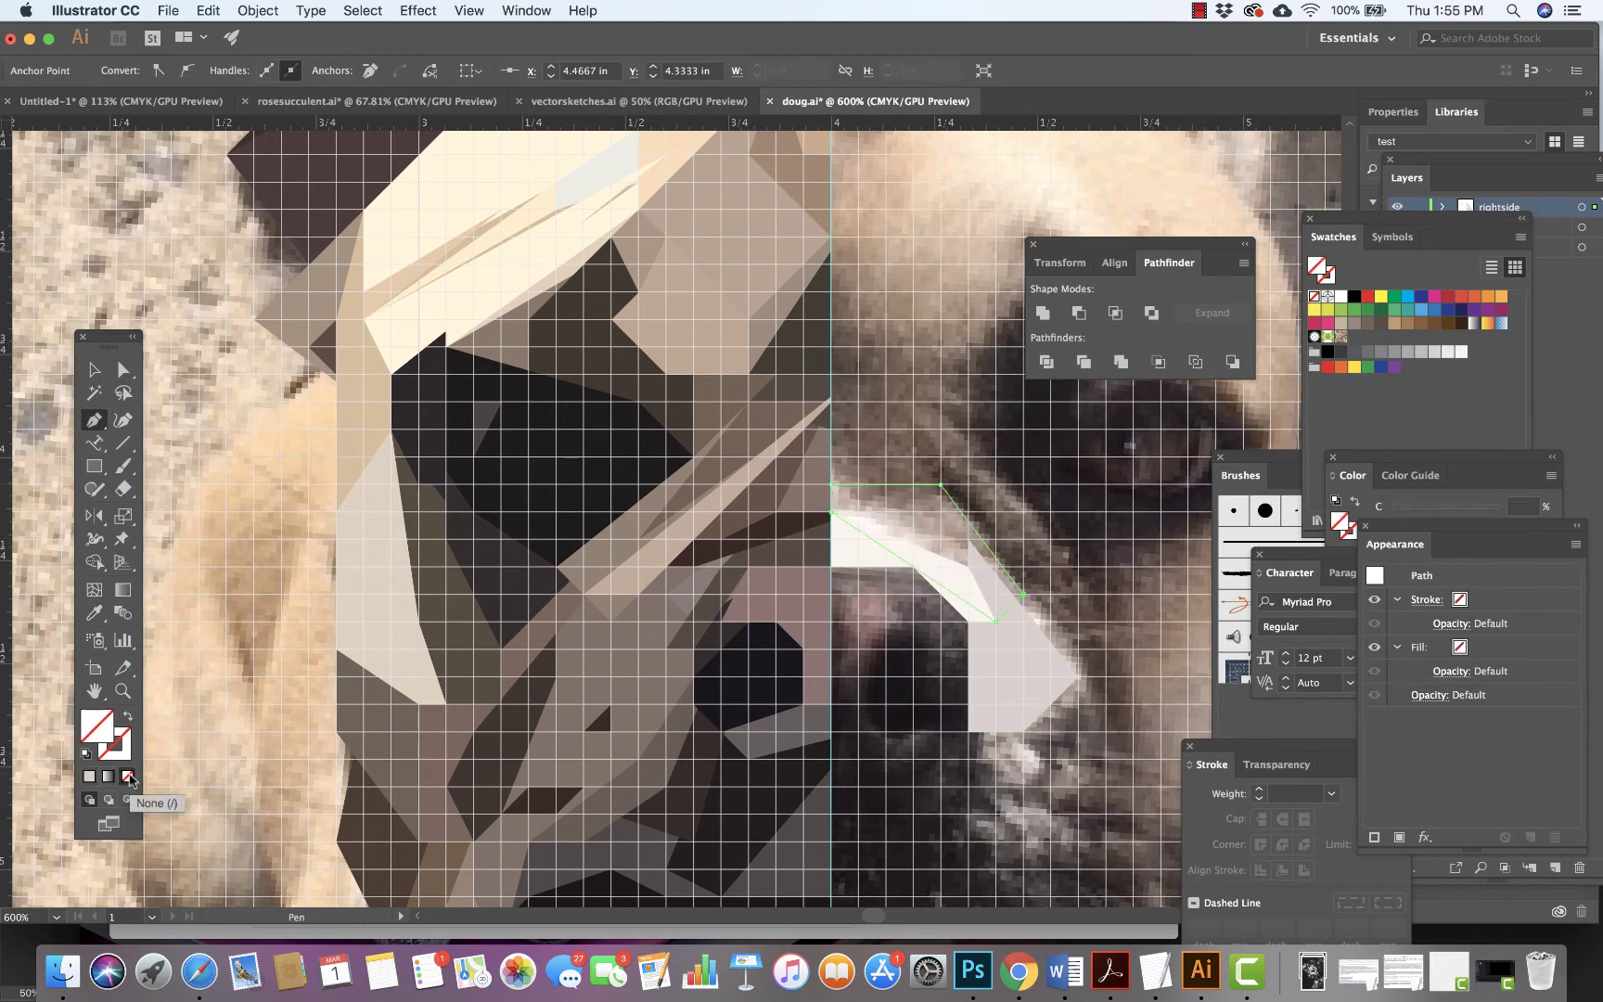
{"action": "scroll", "coordinate": [649, 464], "scroll_direction": "down", "scroll_amount": 5}
{"action": "scroll", "coordinate": [649, 463], "scroll_direction": "right", "scroll_amount": 5}
{"action": "left_click", "coordinate": [858, 340]}
{"action": "left_click", "coordinate": [884, 366]}
{"action": "left_click", "coordinate": [857, 422]}
{"action": "left_click", "coordinate": [857, 340]}
{"action": "key", "text": "i"}
{"action": "left_click", "coordinate": [881, 394]}
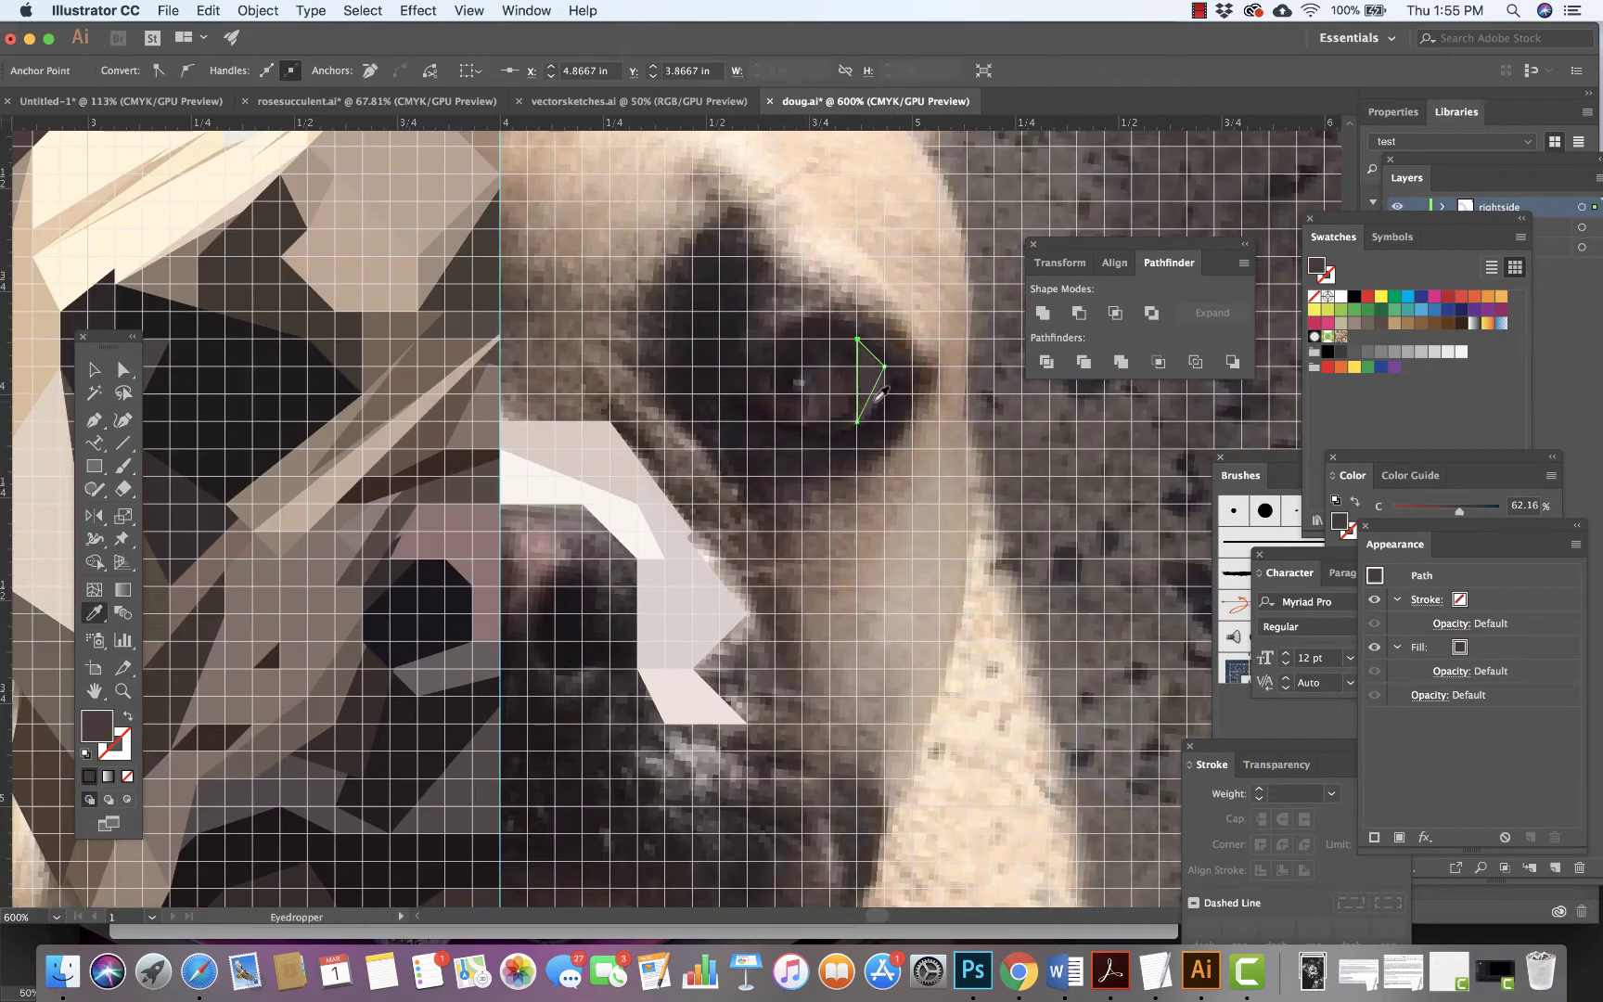
{"action": "left_click", "coordinate": [363, 11]}
{"action": "left_click", "coordinate": [803, 394]}
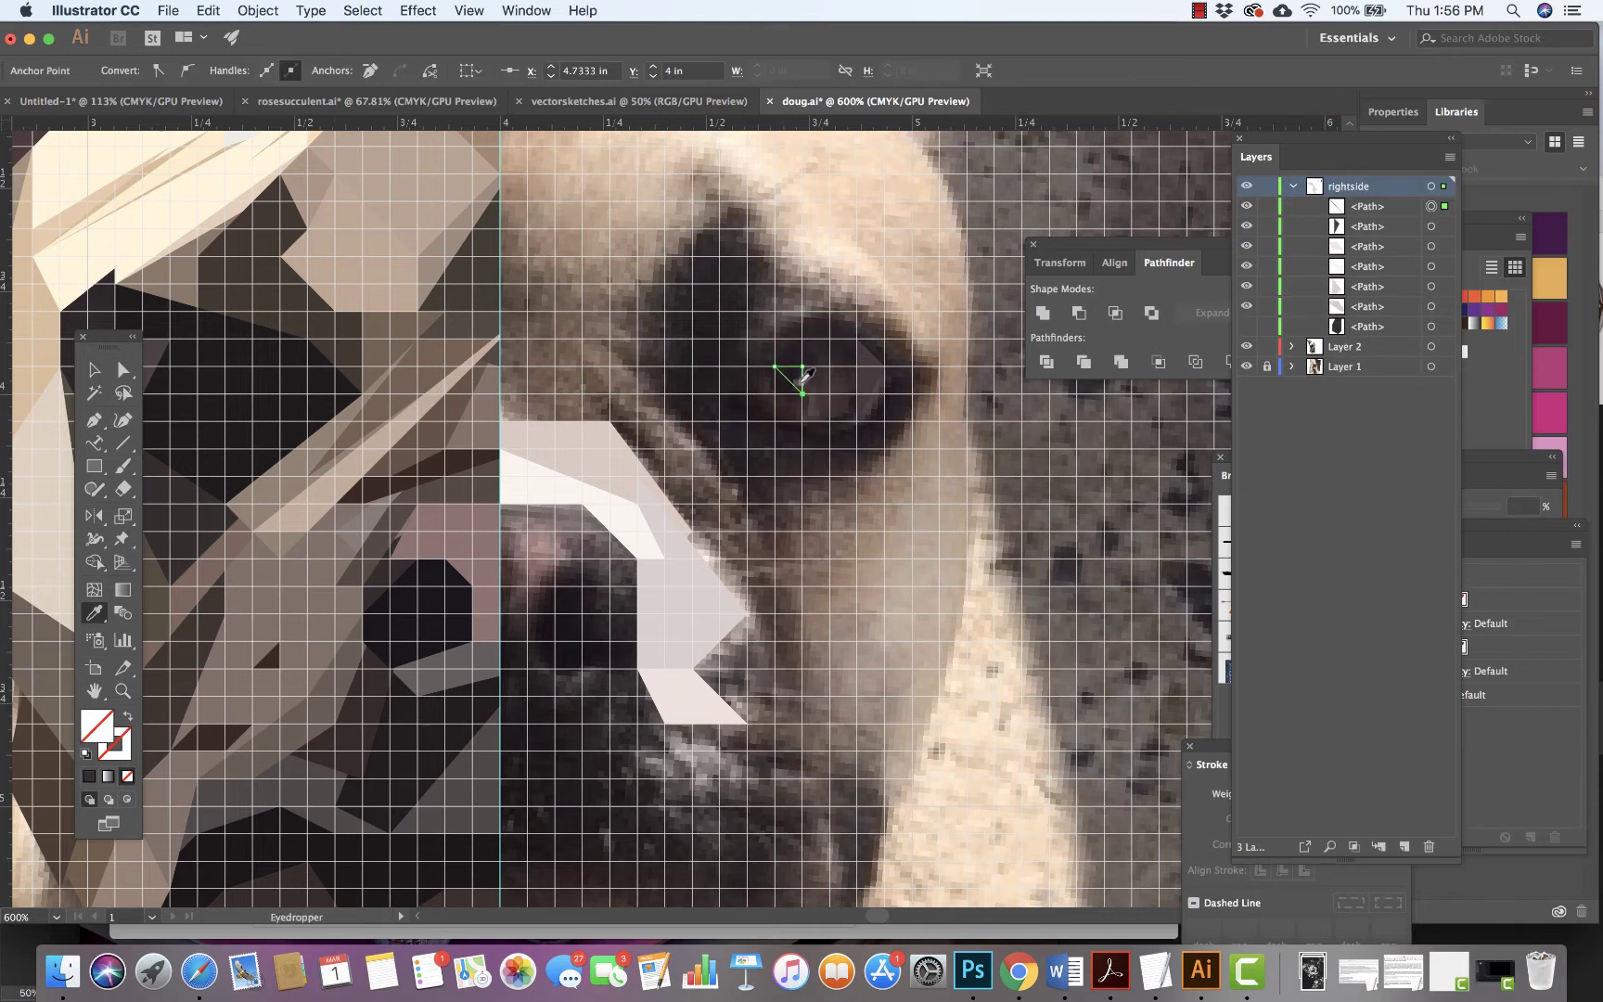
{"action": "left_click", "coordinate": [894, 451]}
{"action": "key", "text": "v"}
{"action": "left_click", "coordinate": [1048, 448]}
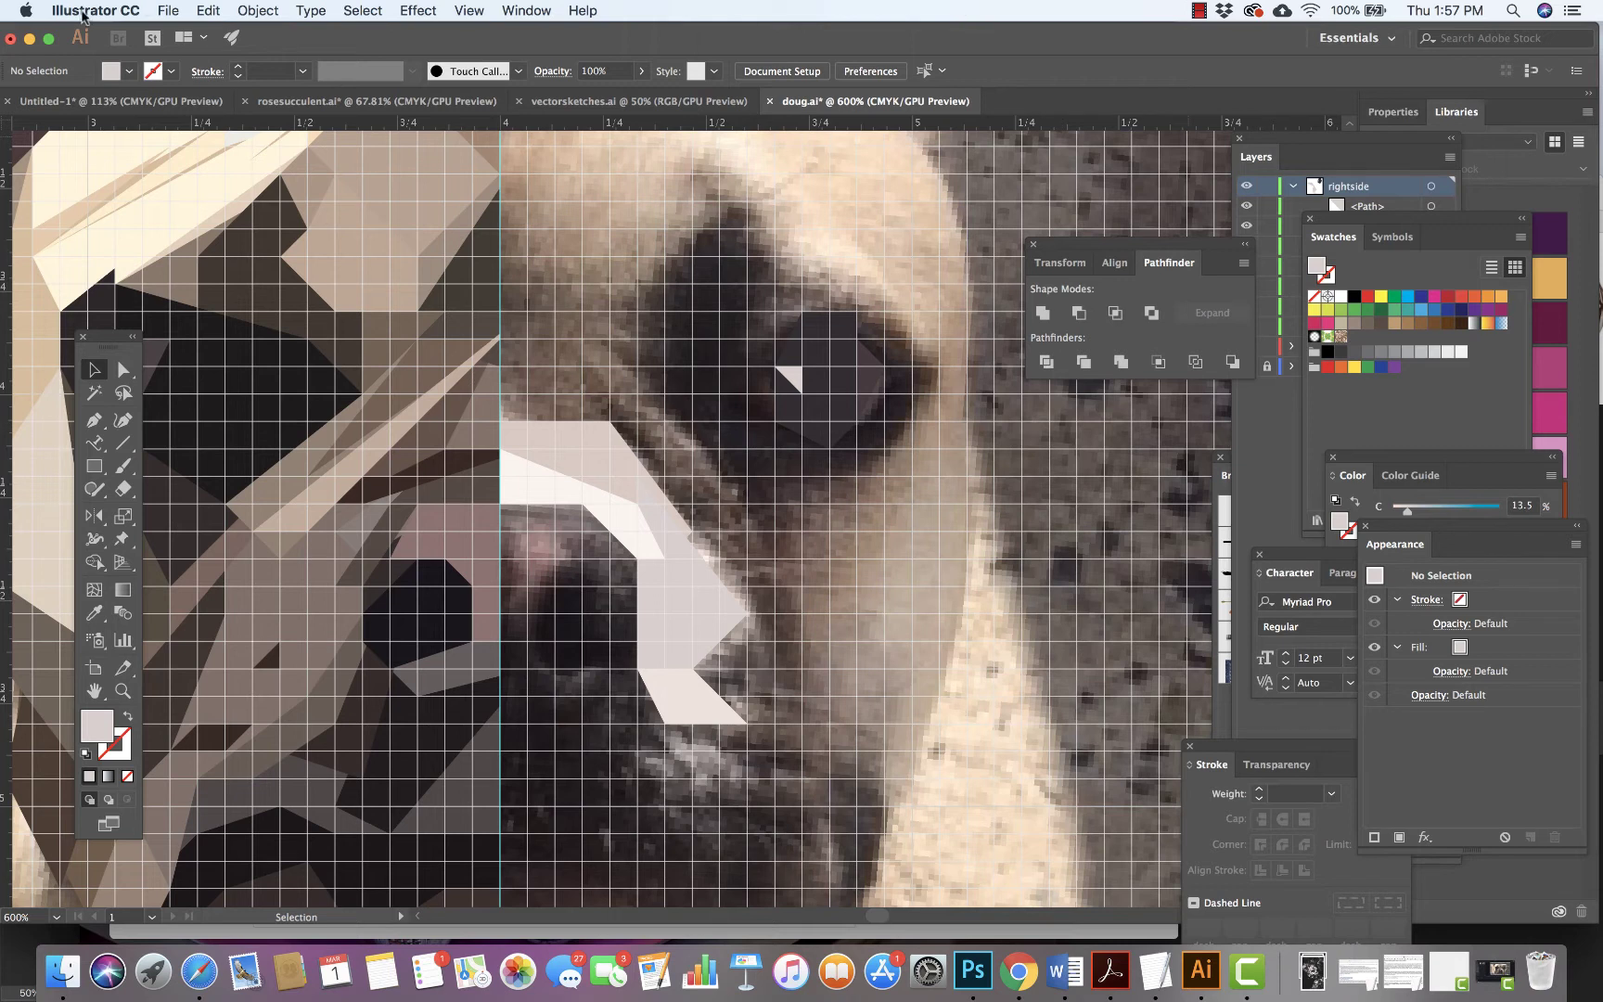
Hide the grid and zoom out to 300%.
{"action": "left_click", "coordinate": [469, 10]}
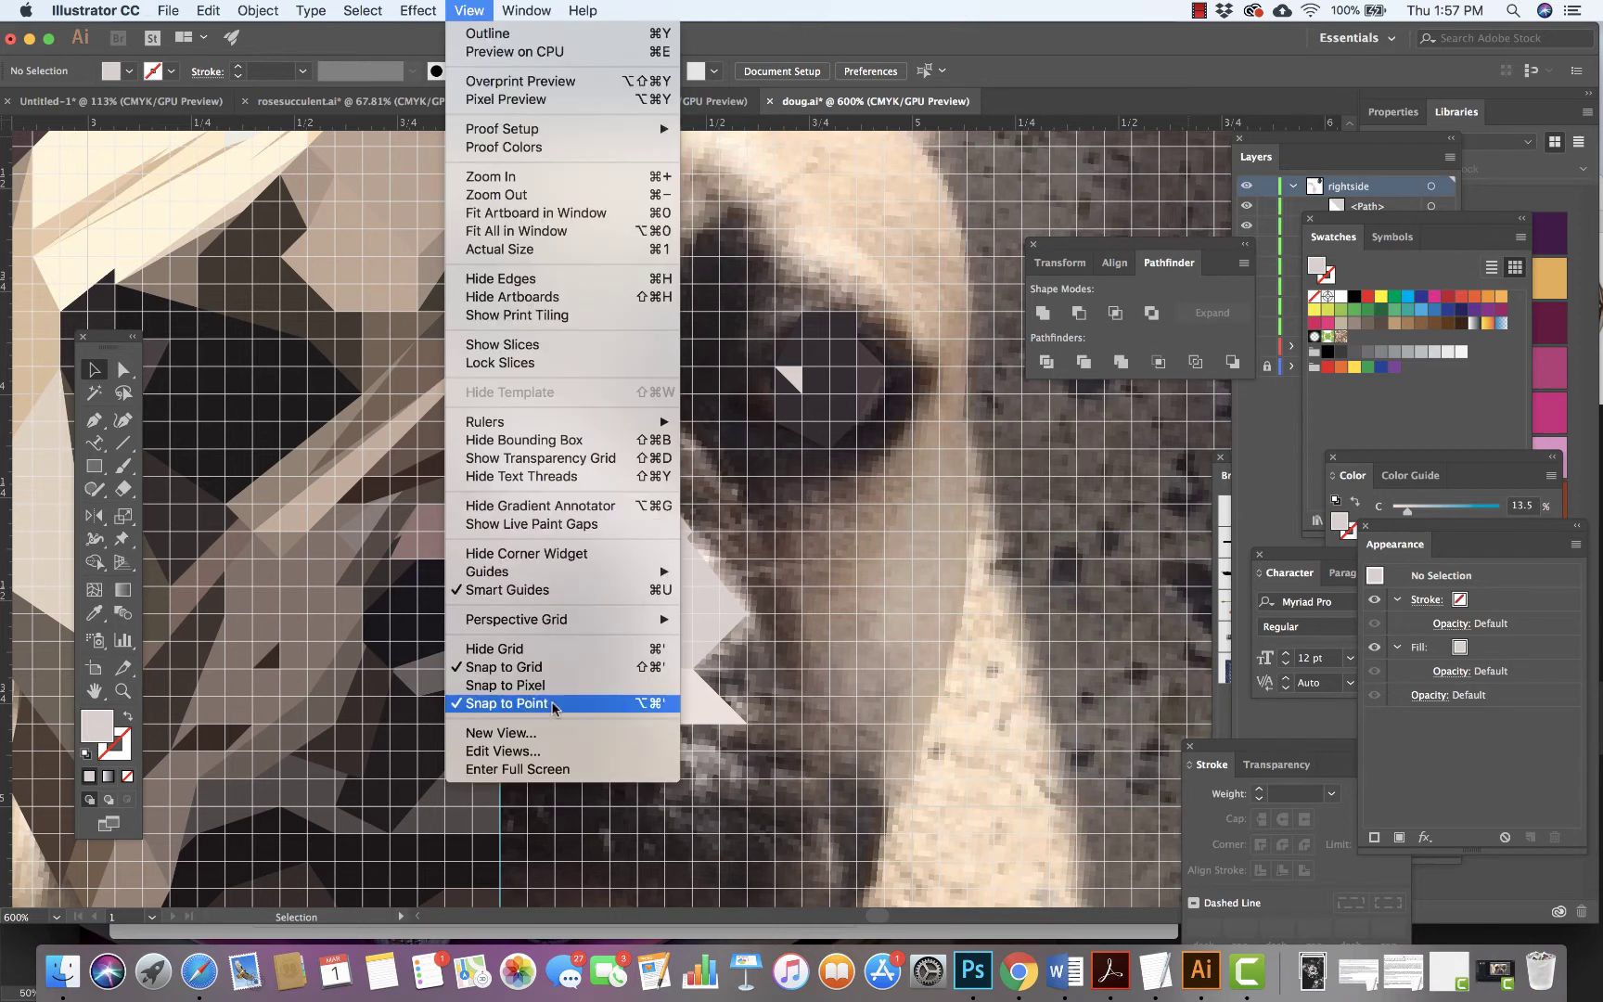
{"action": "left_click", "coordinate": [545, 650]}
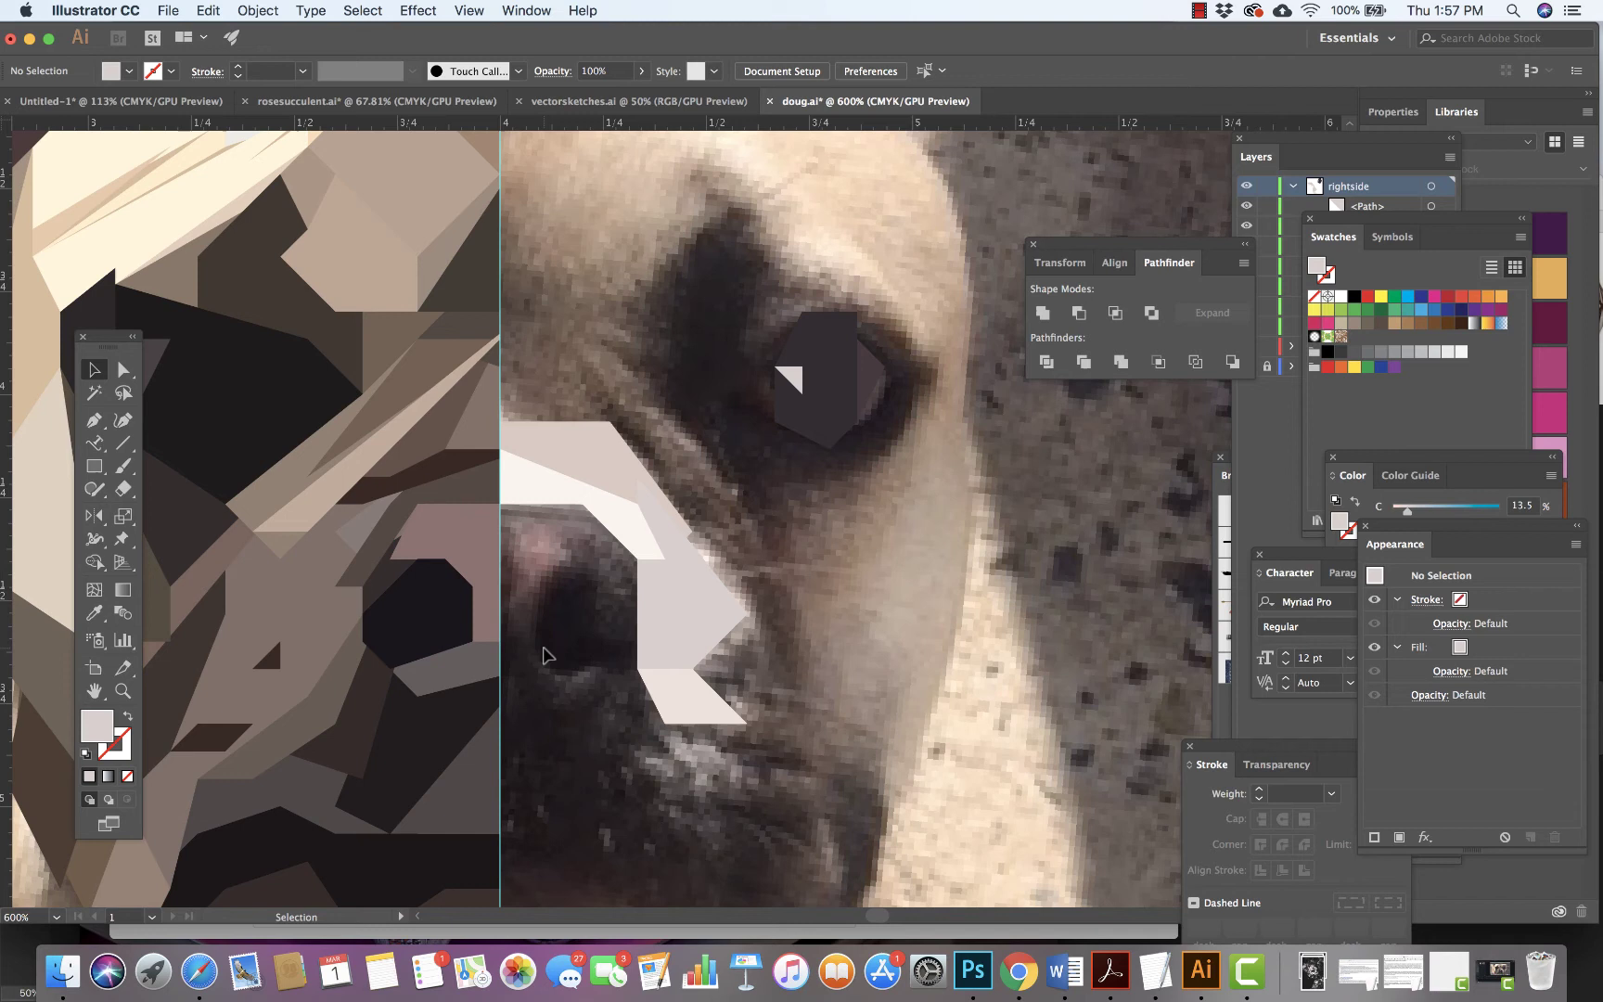
{"action": "key", "text": "super+minus"}
{"action": "key", "text": "super+minus"}
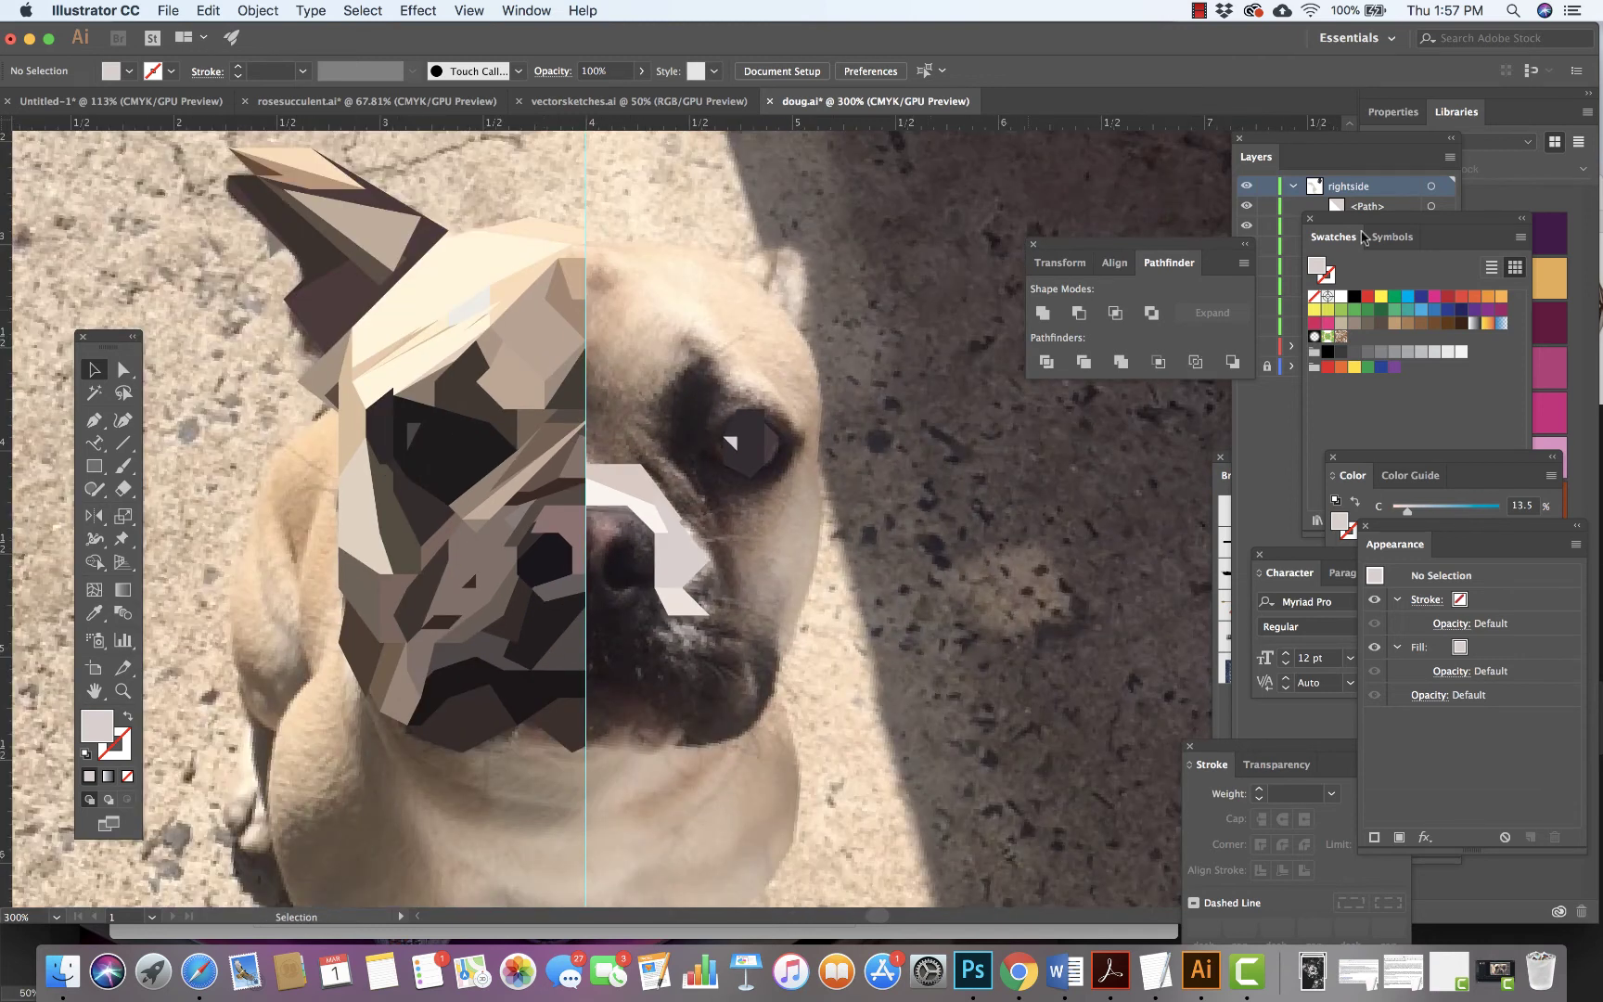
Collapse 'rightside', lock Layer 2, and turn on its hidden right-half group.
{"action": "left_click_drag", "start_coordinate": [1352, 220], "coordinate": [1345, 528]}
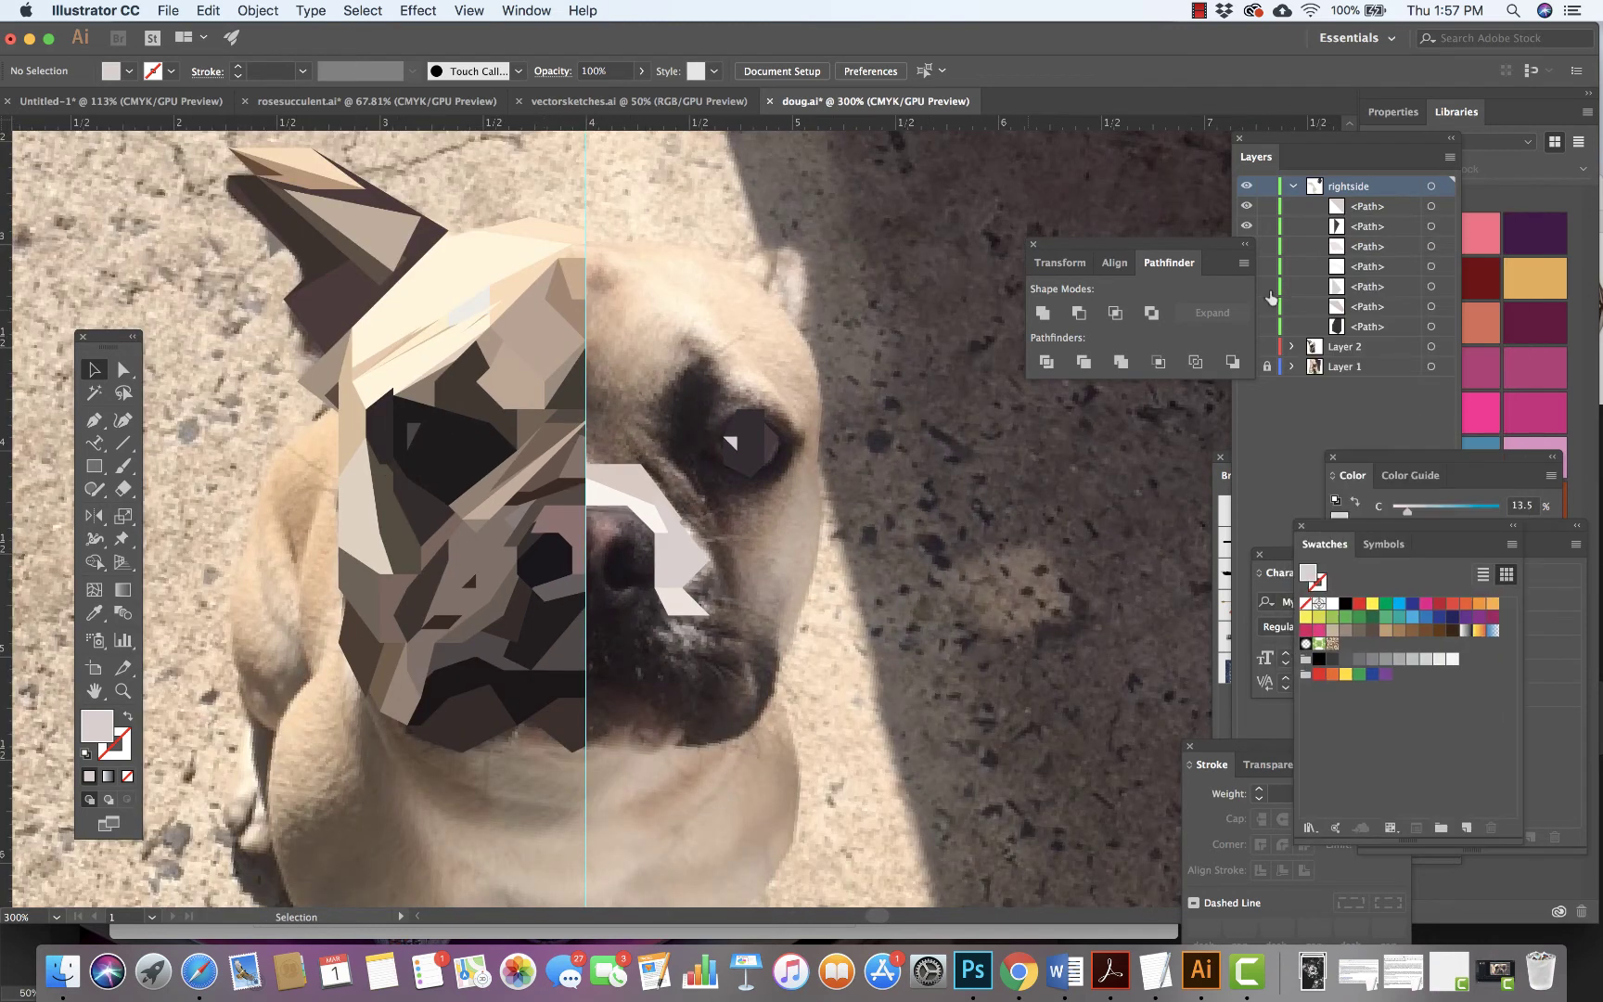
{"action": "left_click", "coordinate": [1305, 202]}
{"action": "left_click", "coordinate": [1294, 185]}
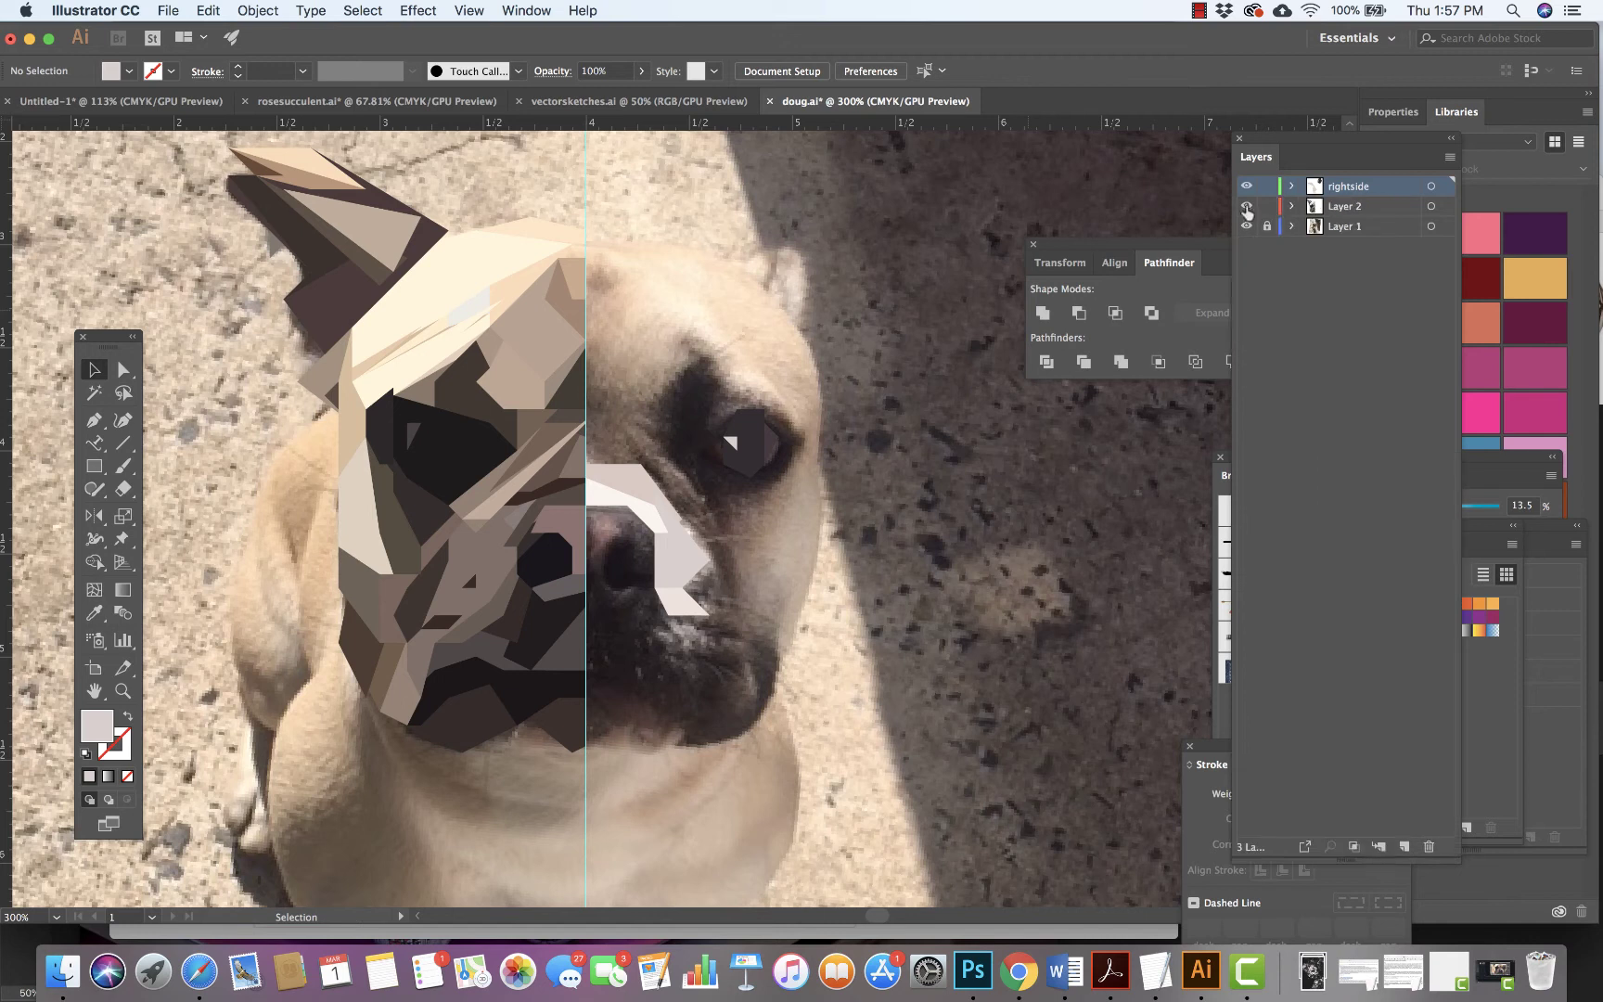
{"action": "left_click", "coordinate": [1266, 206]}
{"action": "left_click", "coordinate": [1291, 206]}
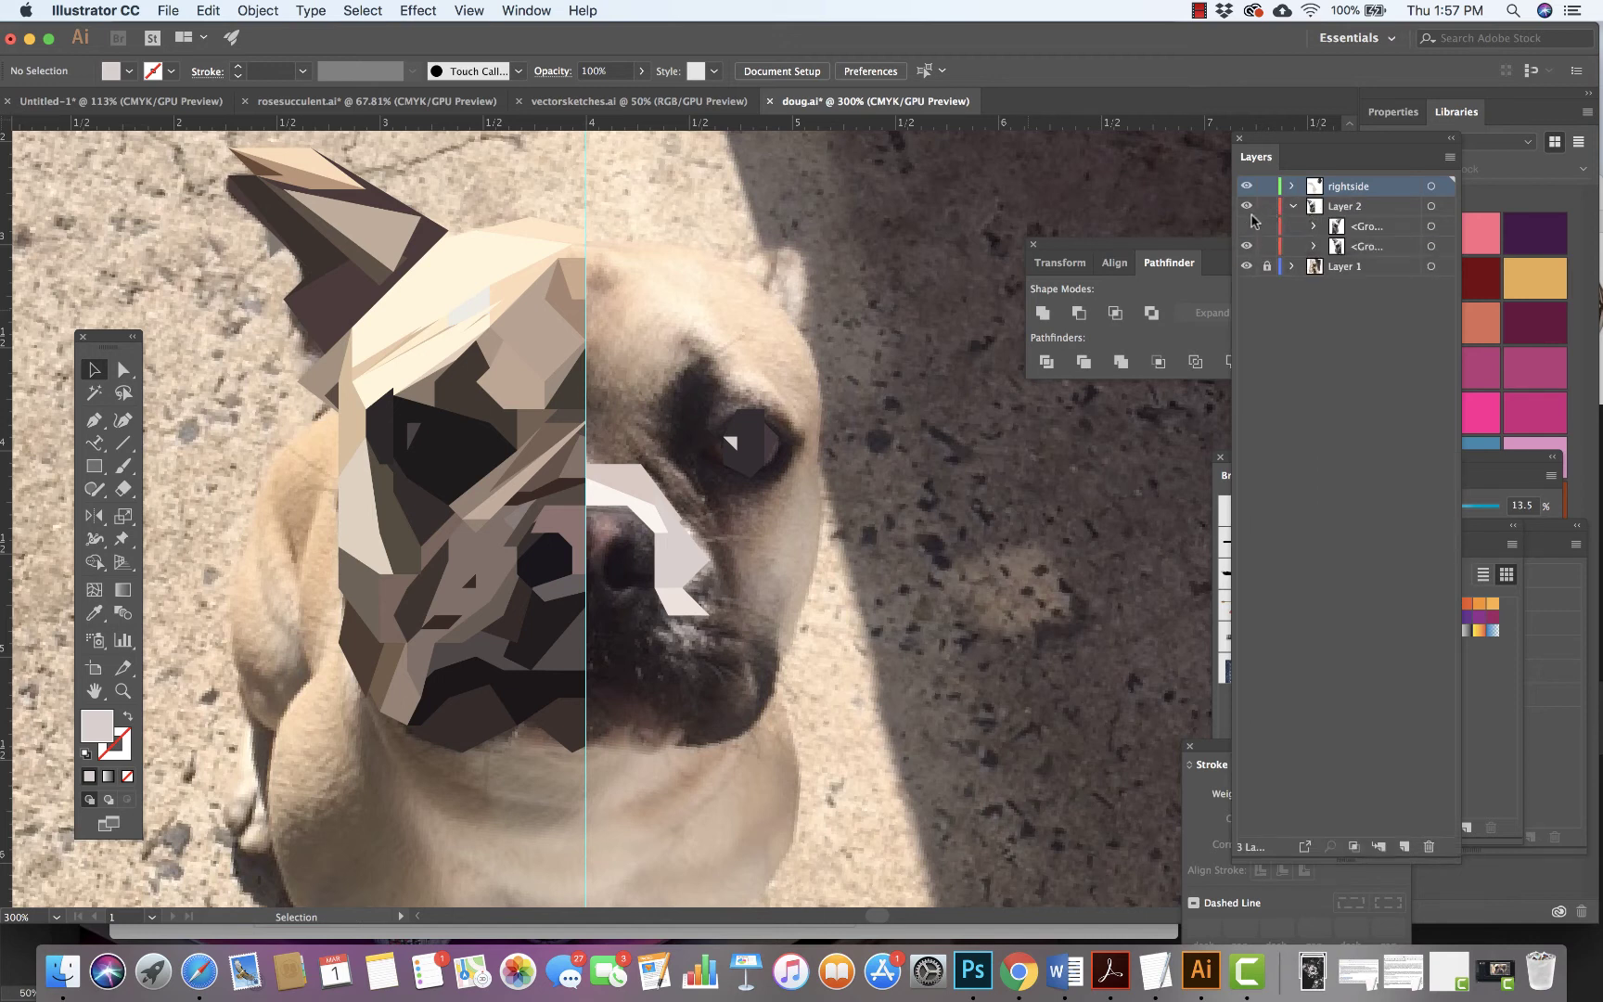
{"action": "left_click", "coordinate": [1245, 226]}
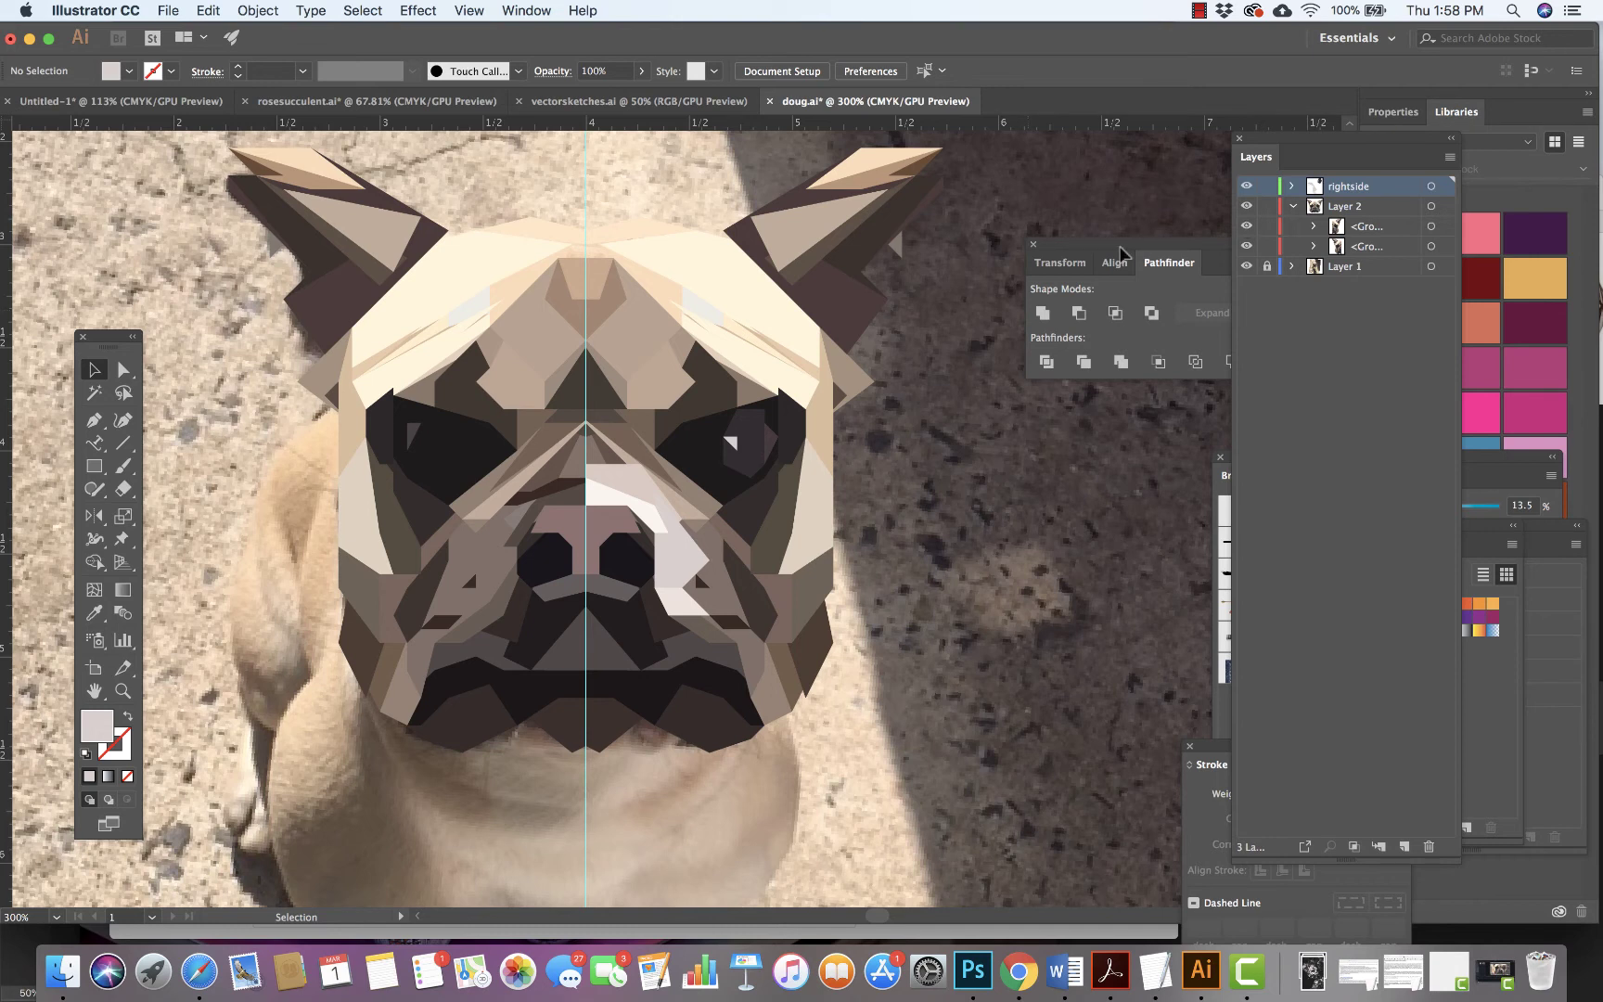
Shift the right eye's tiny highlight and dark eye shape together slightly left and down.
{"action": "left_click", "coordinate": [728, 442]}
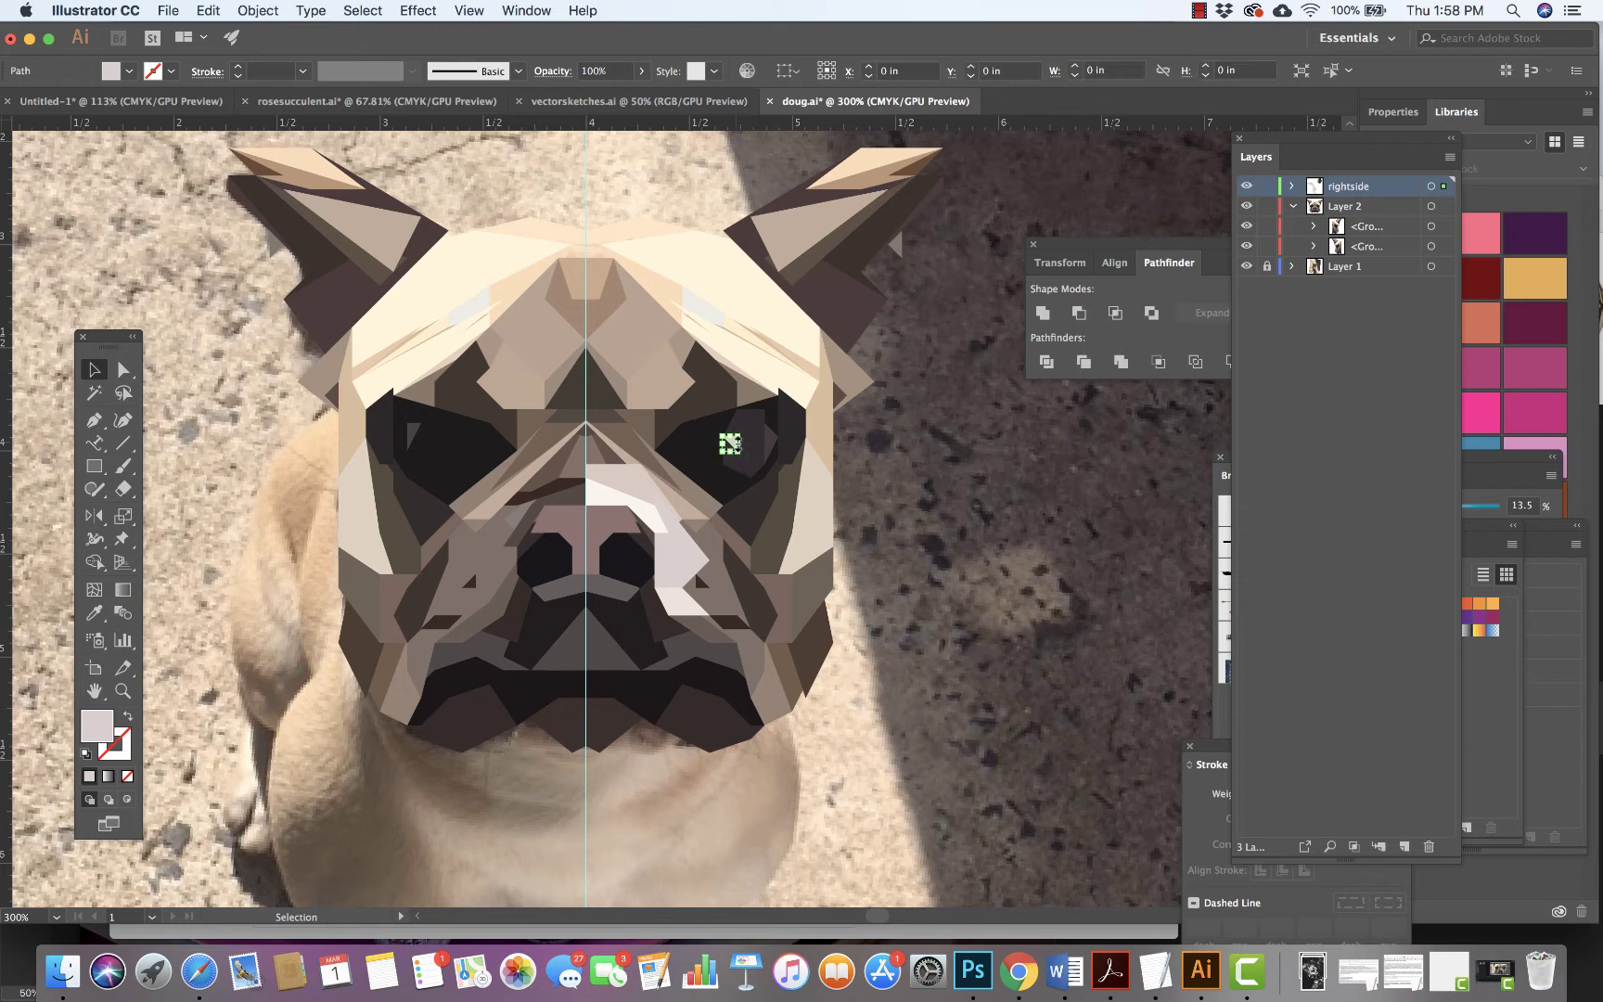
{"action": "key", "text": "a"}
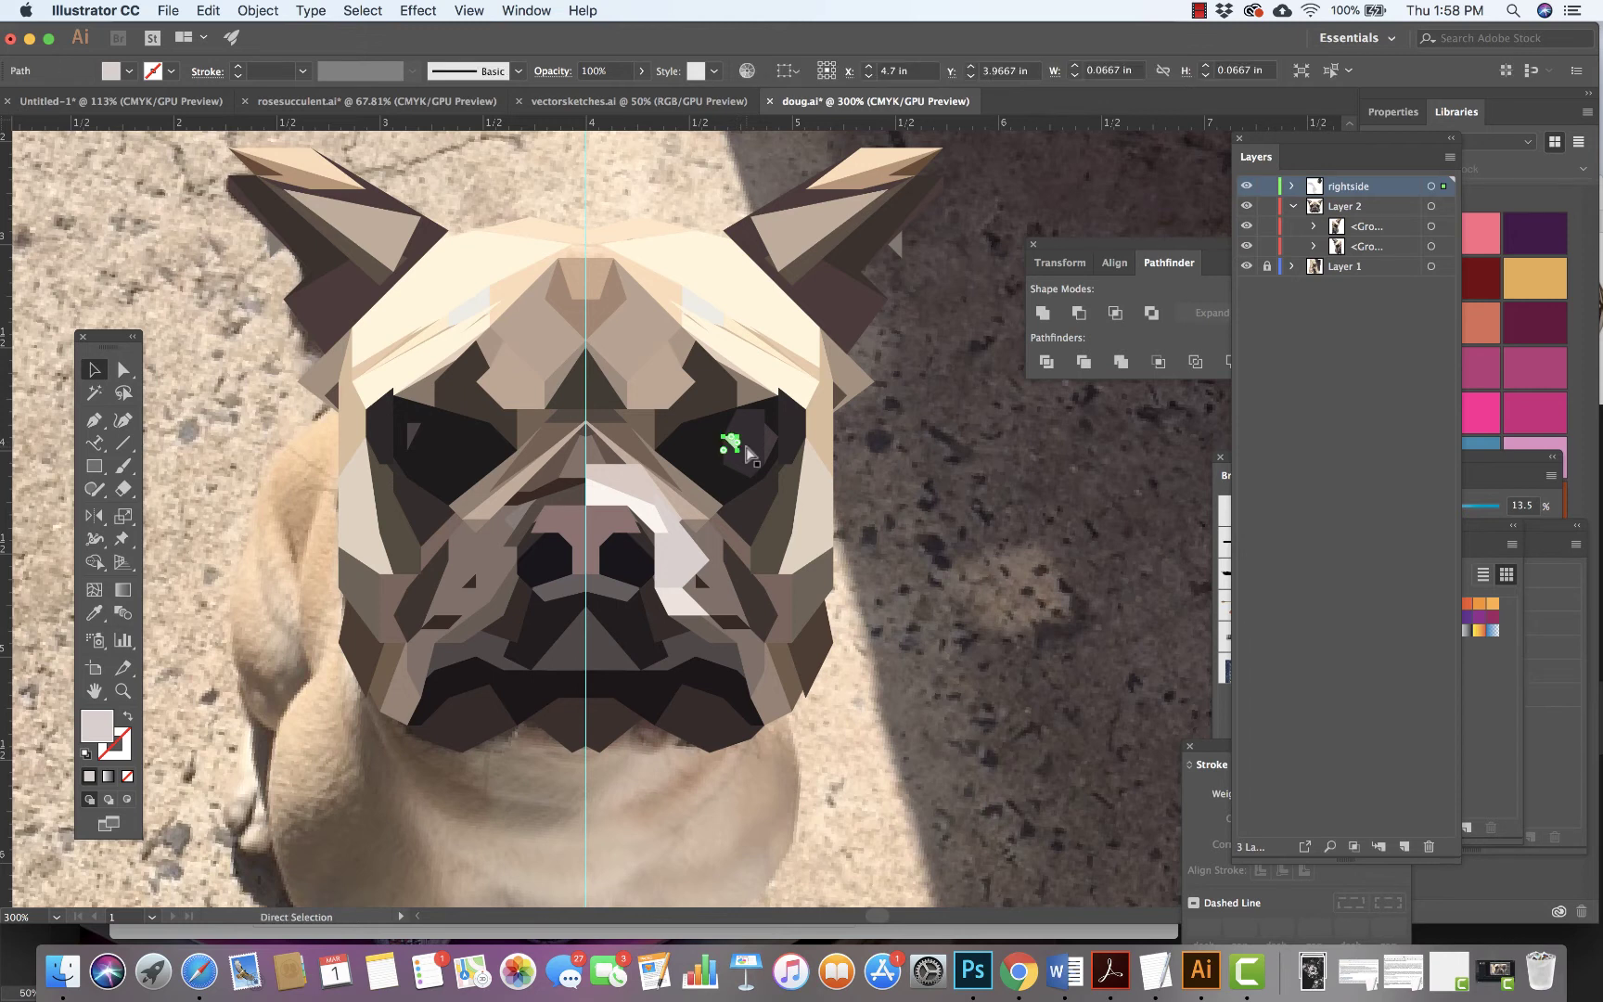
{"action": "key", "text": "super+equal"}
{"action": "key", "text": "v"}
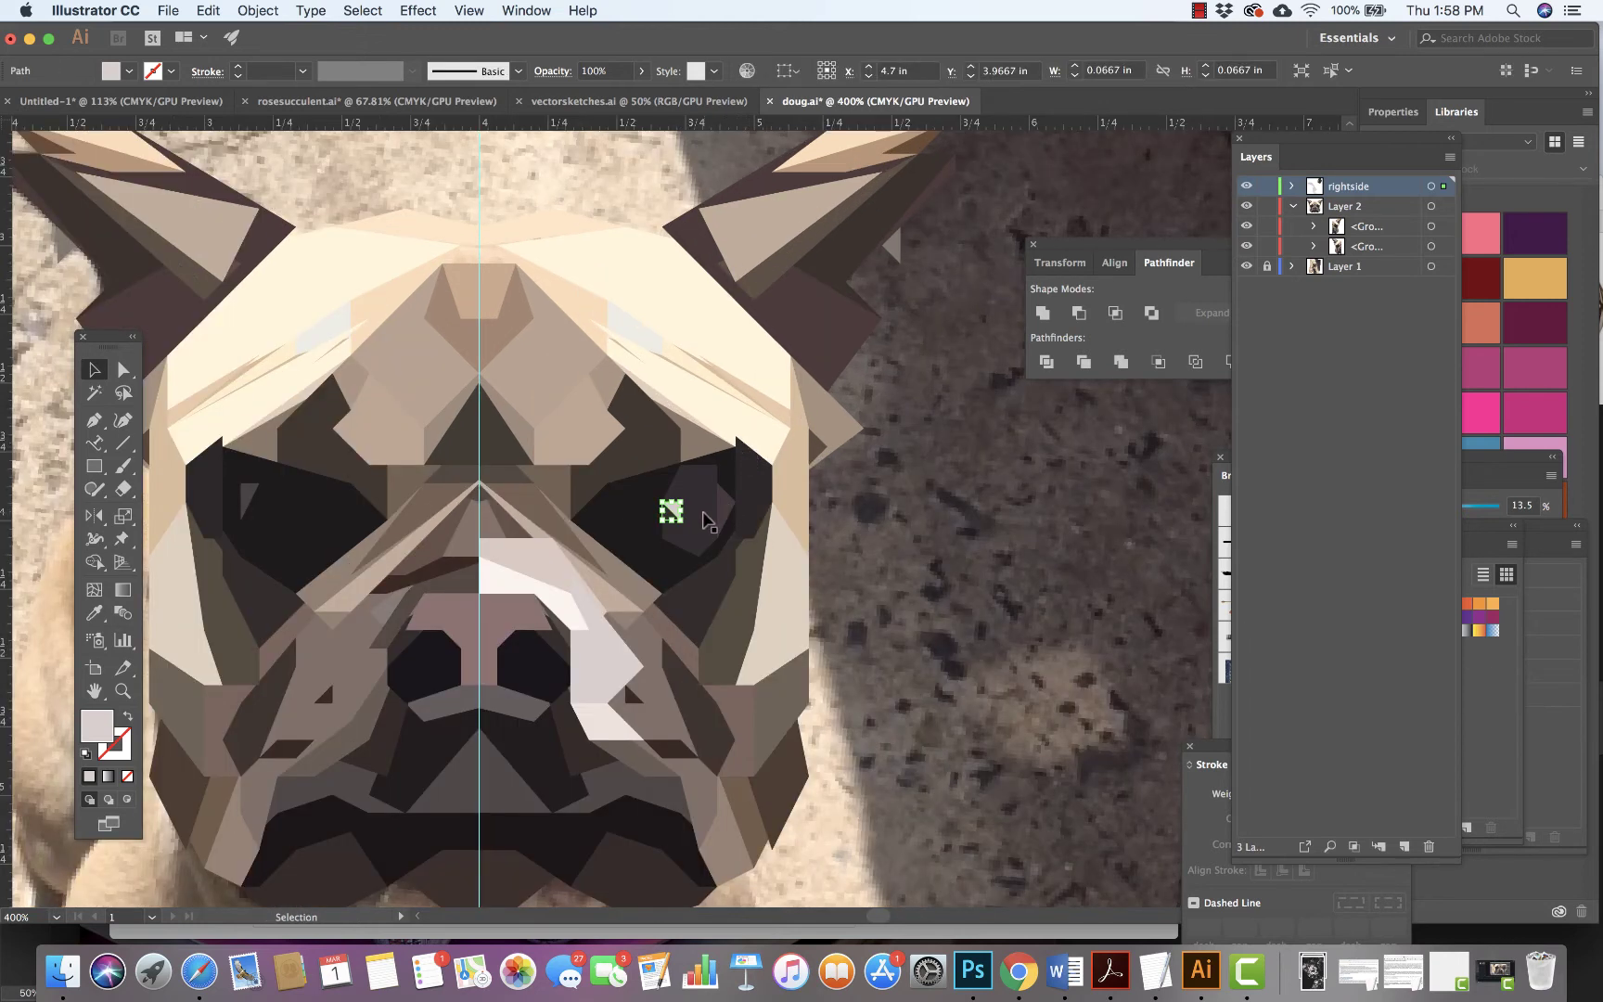
{"action": "left_click", "coordinate": [698, 521], "text": "shift"}
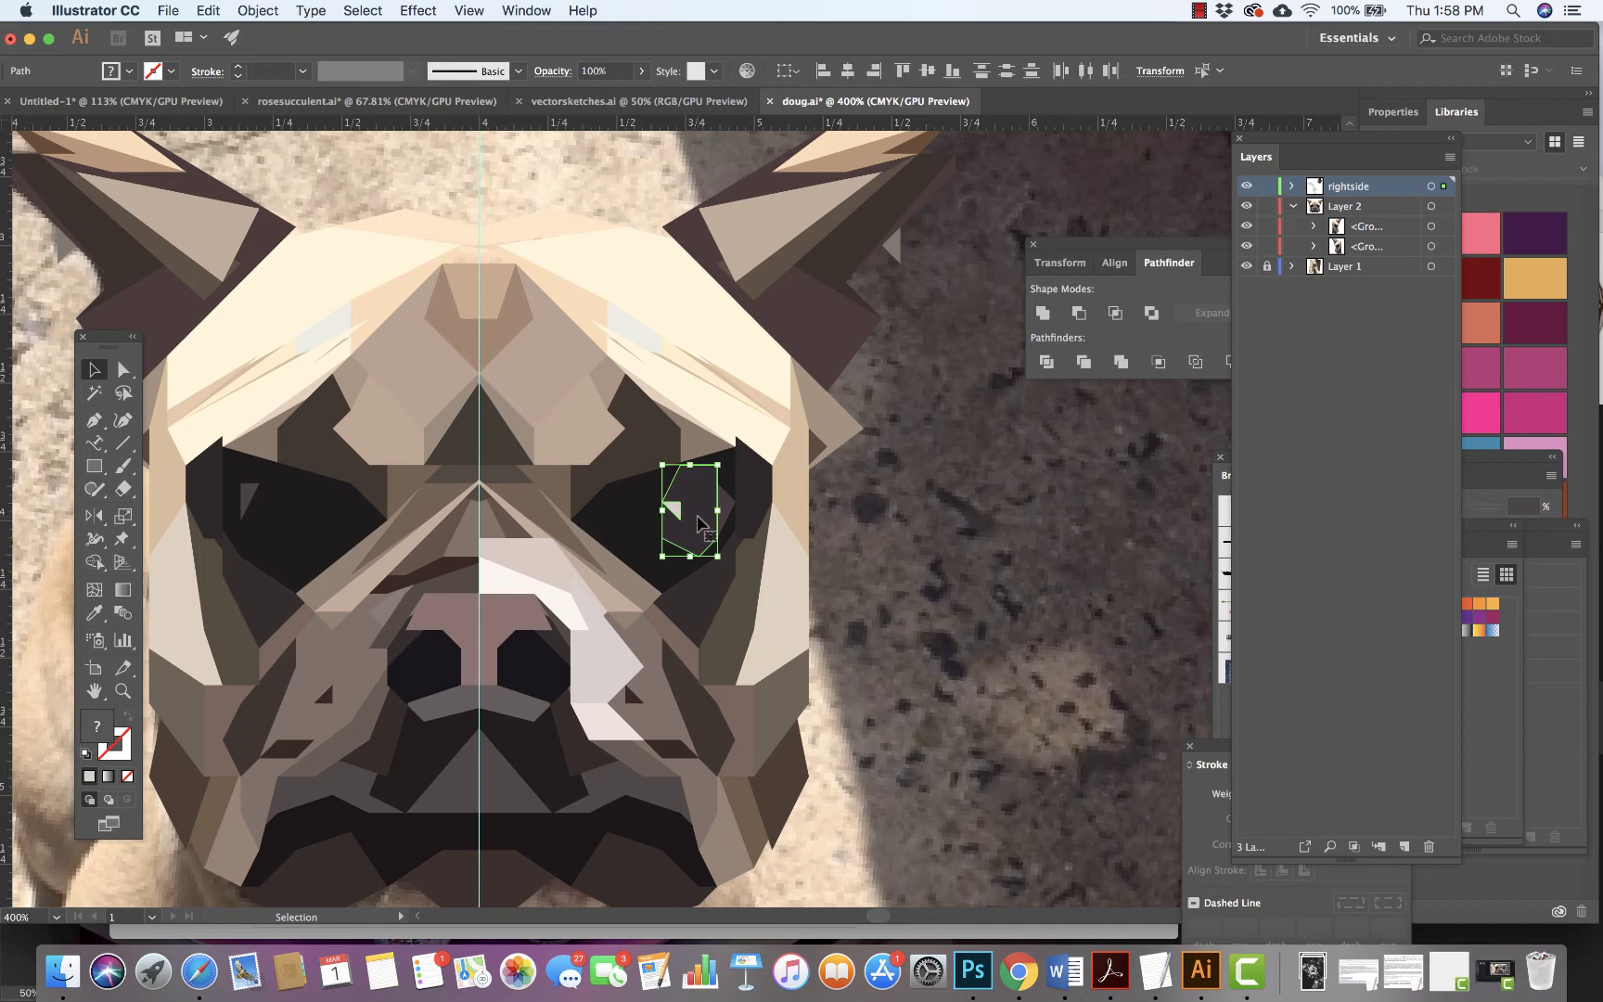
{"action": "key", "text": "shift+Left"}
{"action": "key", "text": "shift+Down"}
{"action": "key", "text": "shift+Left"}
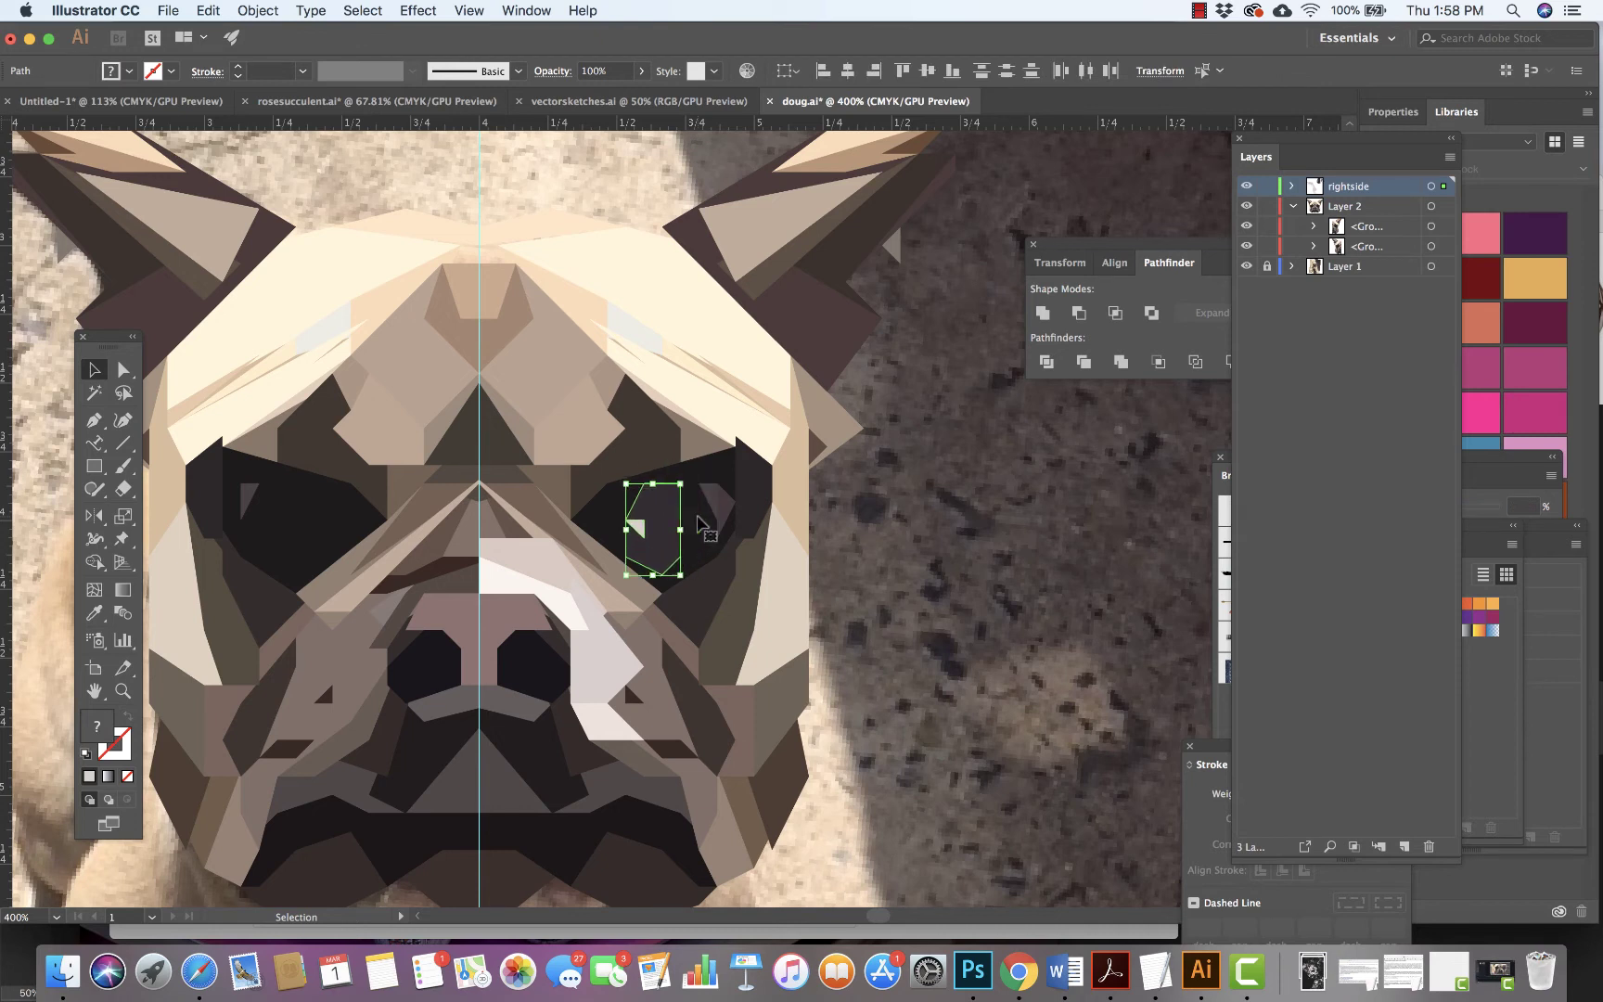
{"action": "left_click", "coordinate": [943, 522]}
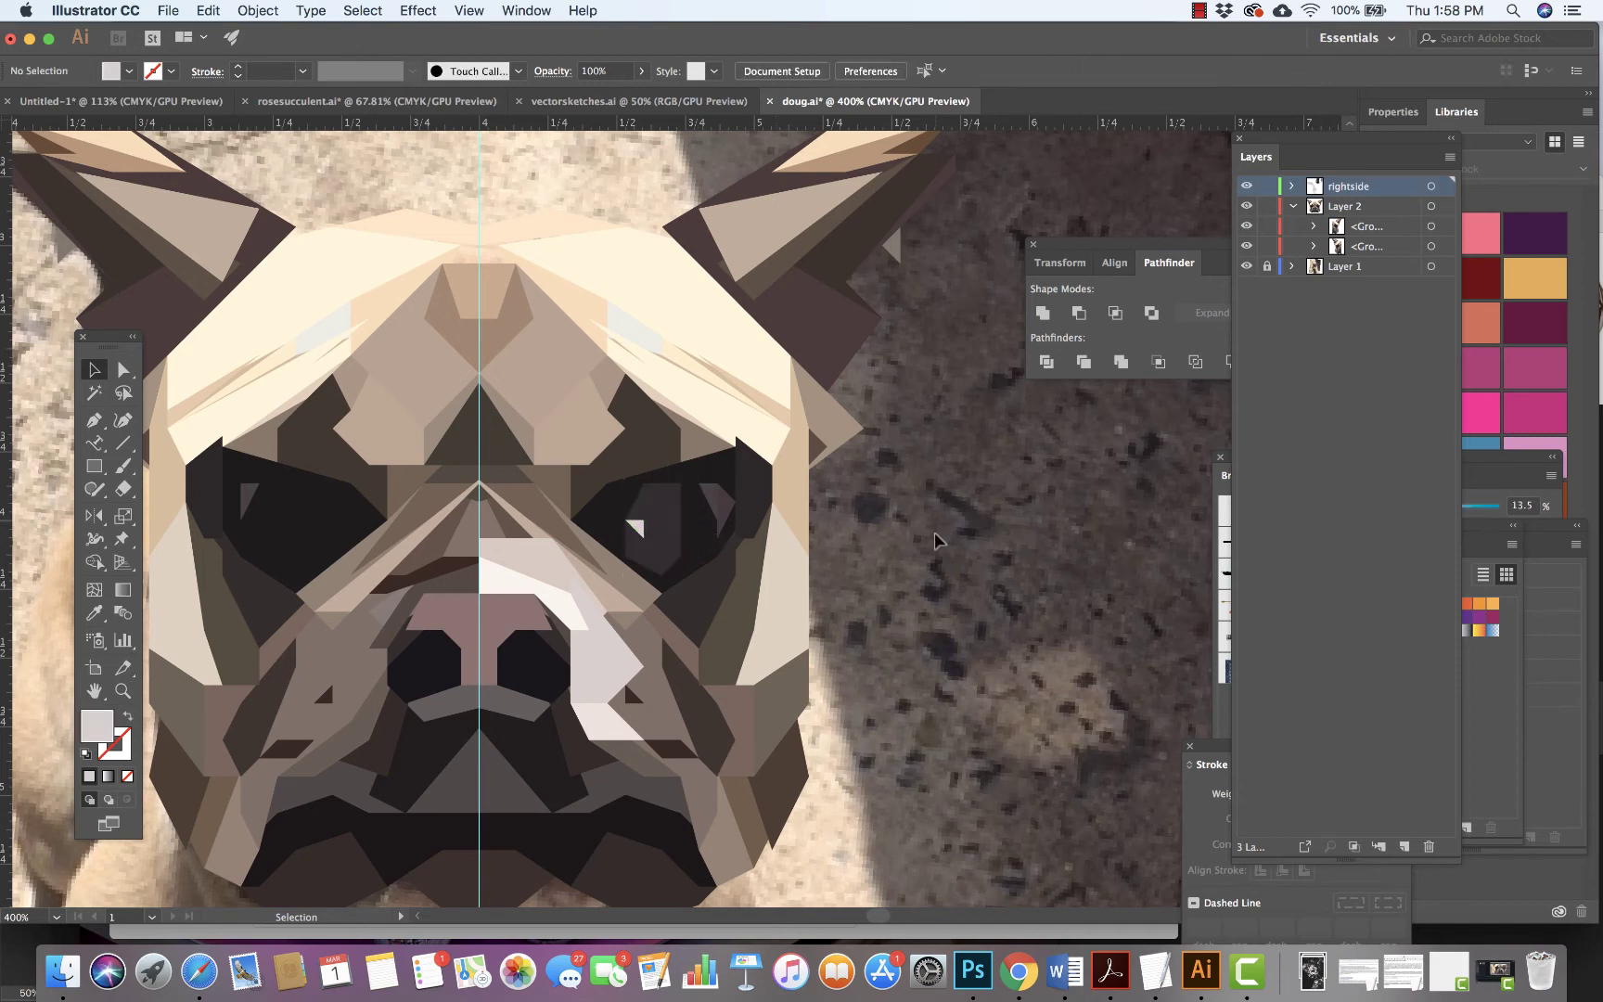
{"action": "key", "text": "super+minus"}
{"action": "key", "text": "super+minus"}
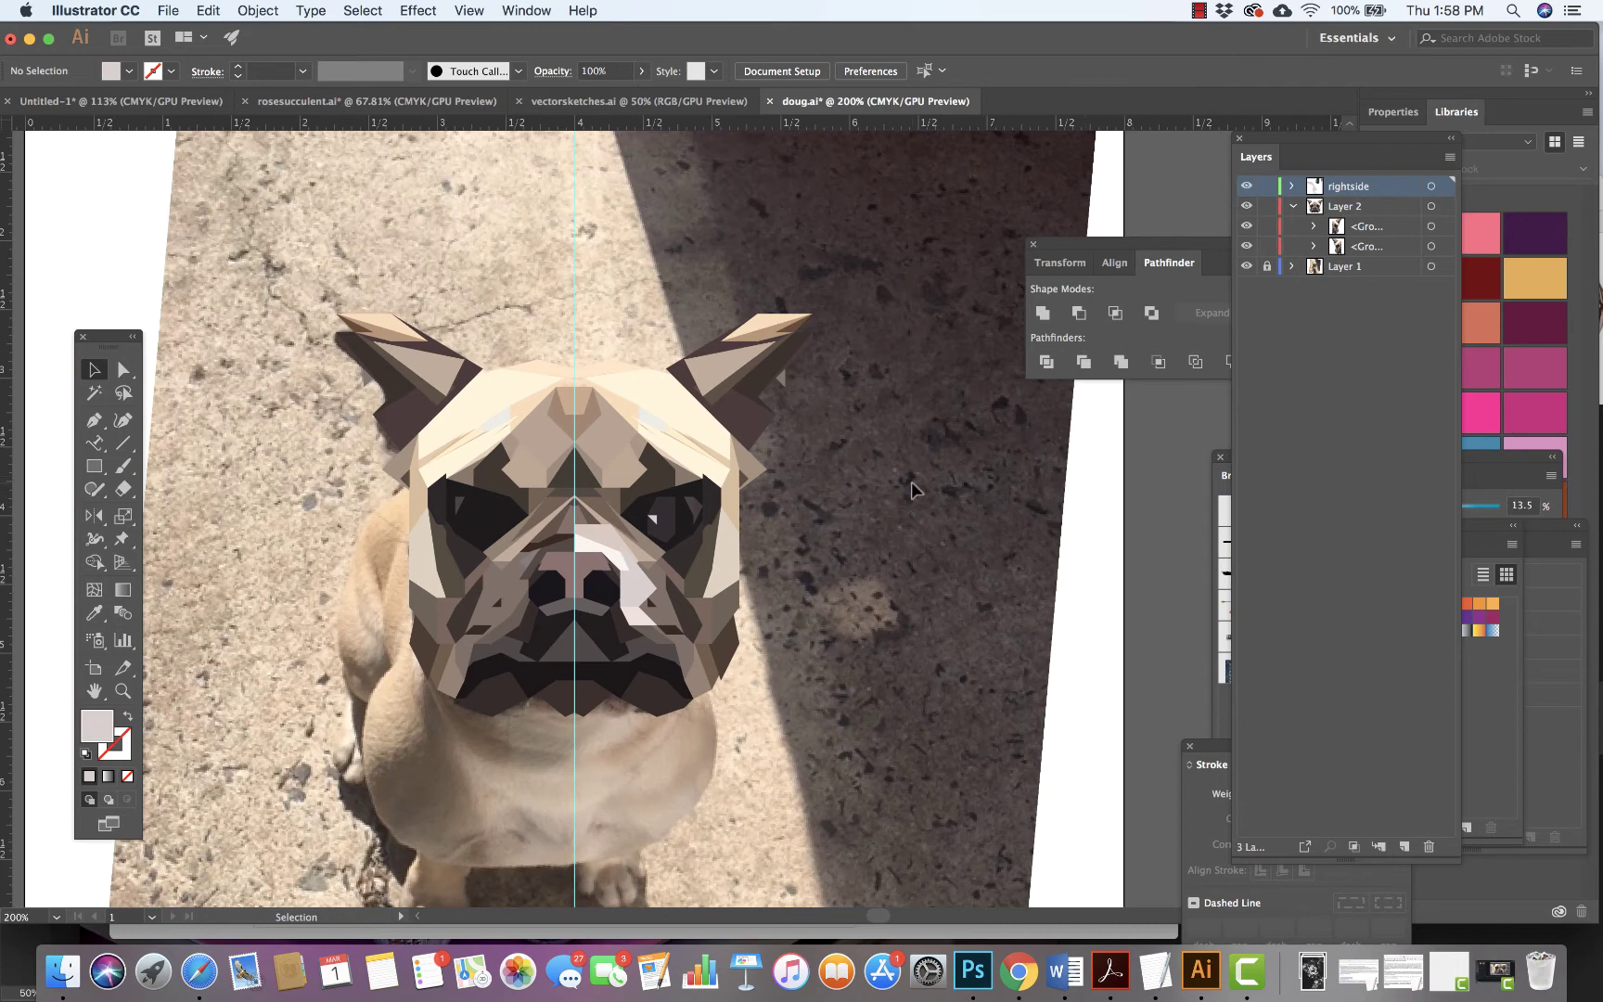
Hide the photo layer and refill the right eye's highlight with grey b2a7a6.
{"action": "left_click", "coordinate": [1248, 267]}
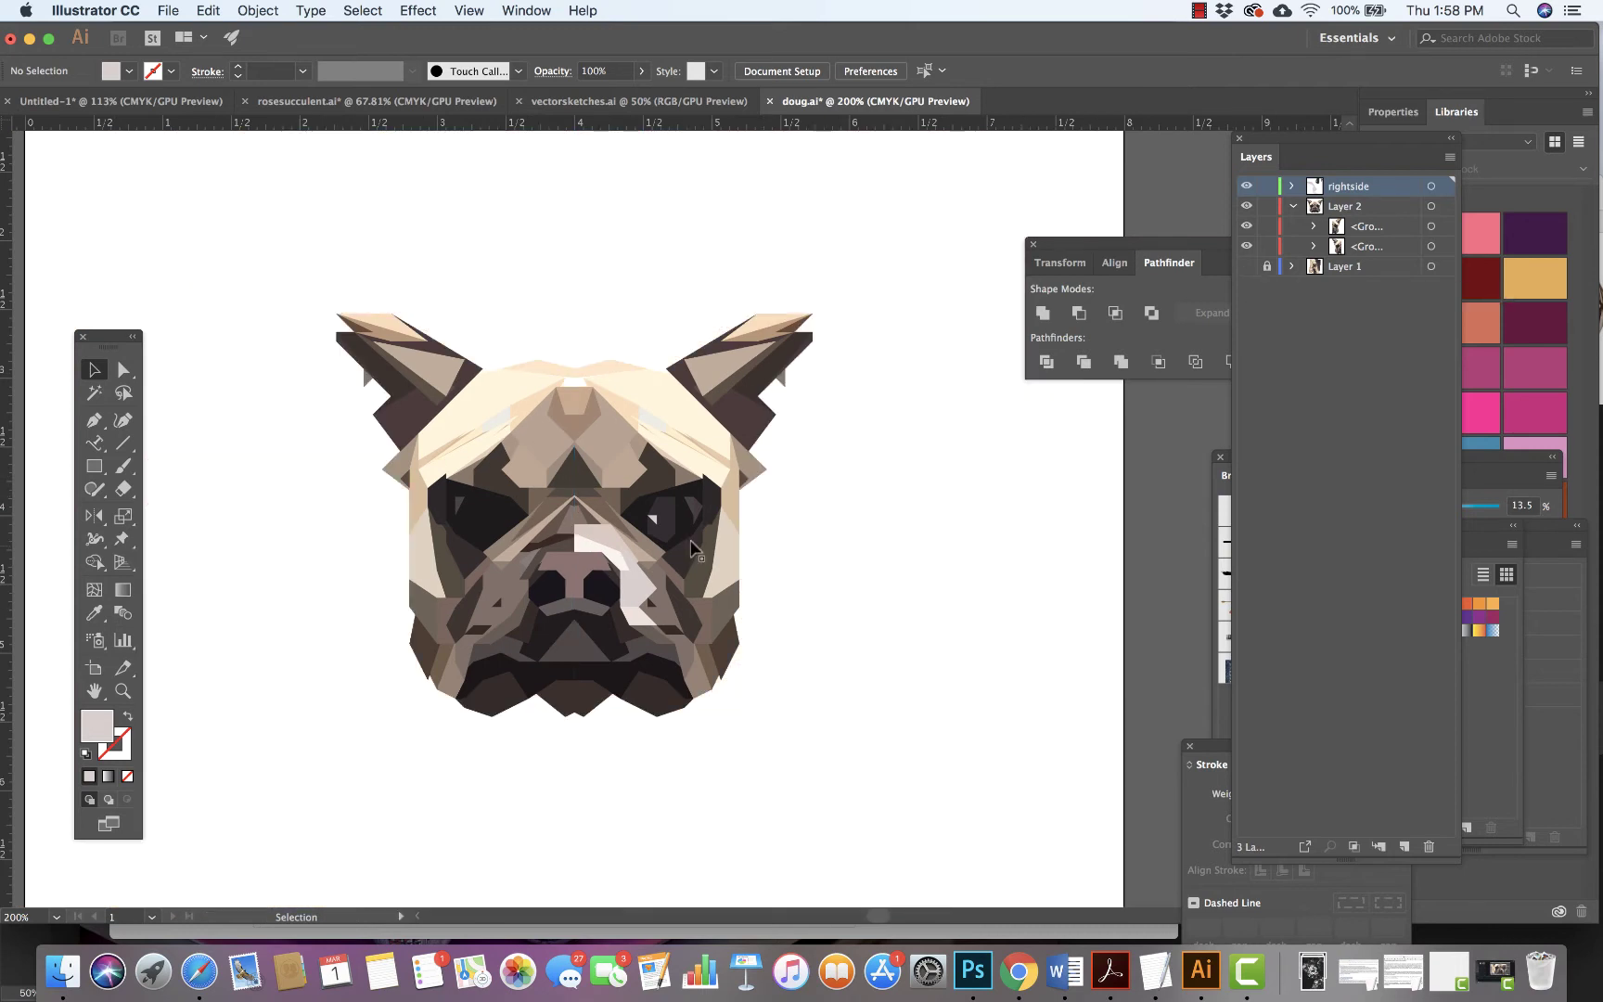
{"action": "left_click", "coordinate": [653, 522]}
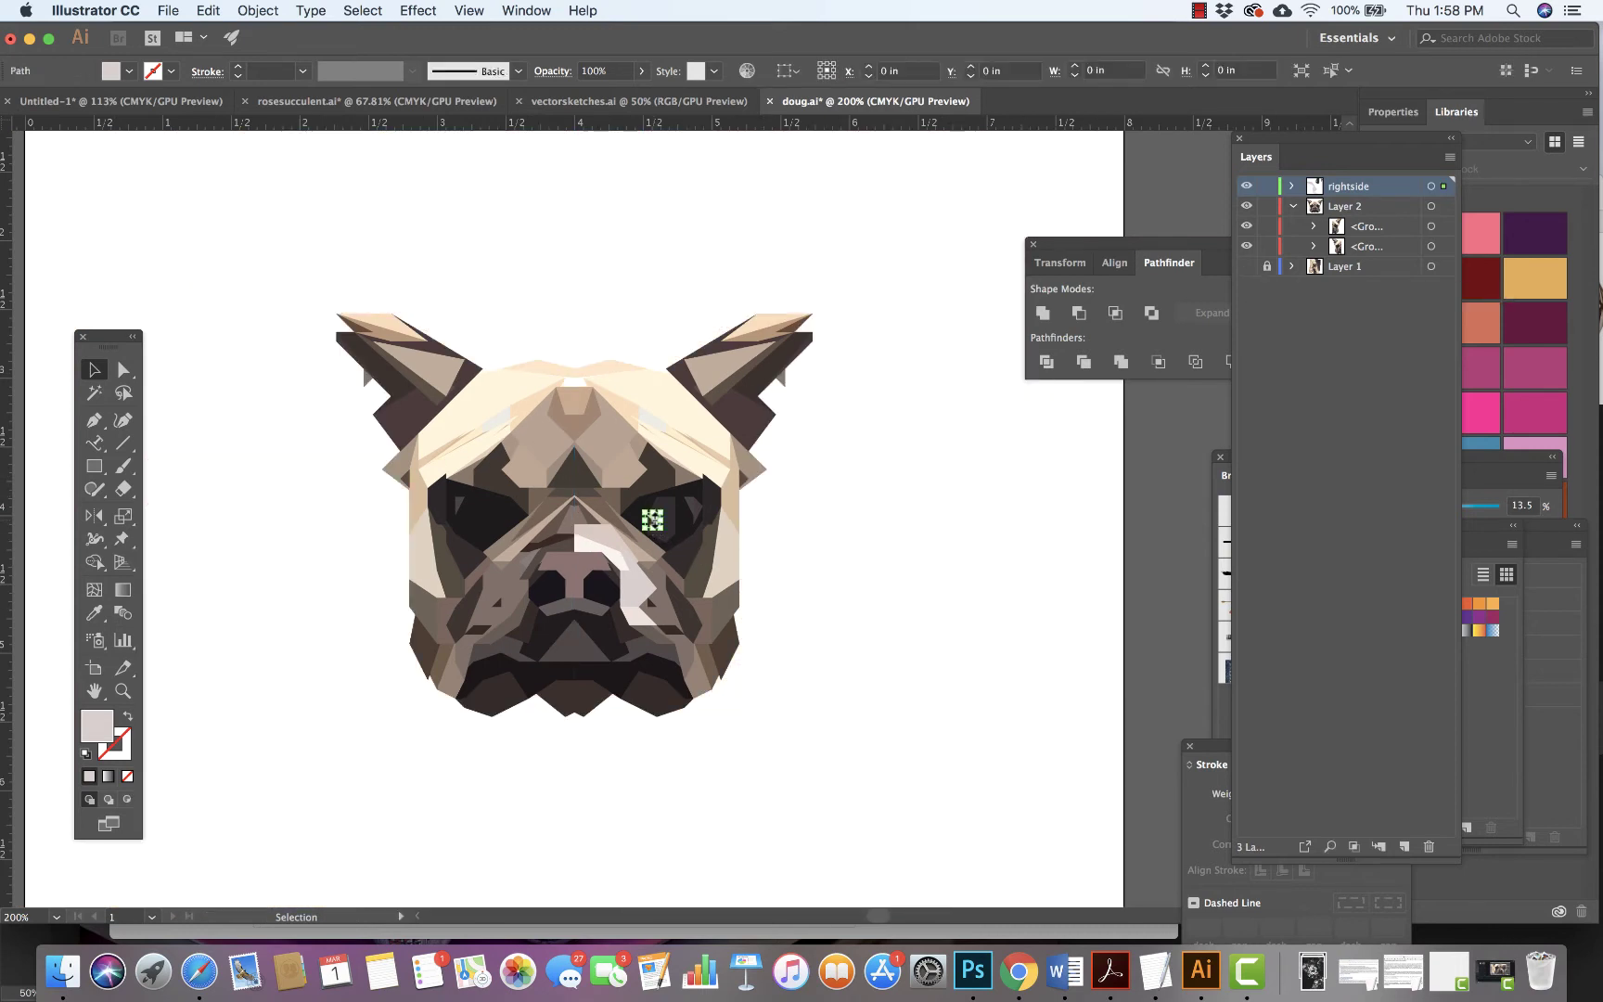
{"action": "double_click", "coordinate": [95, 730]}
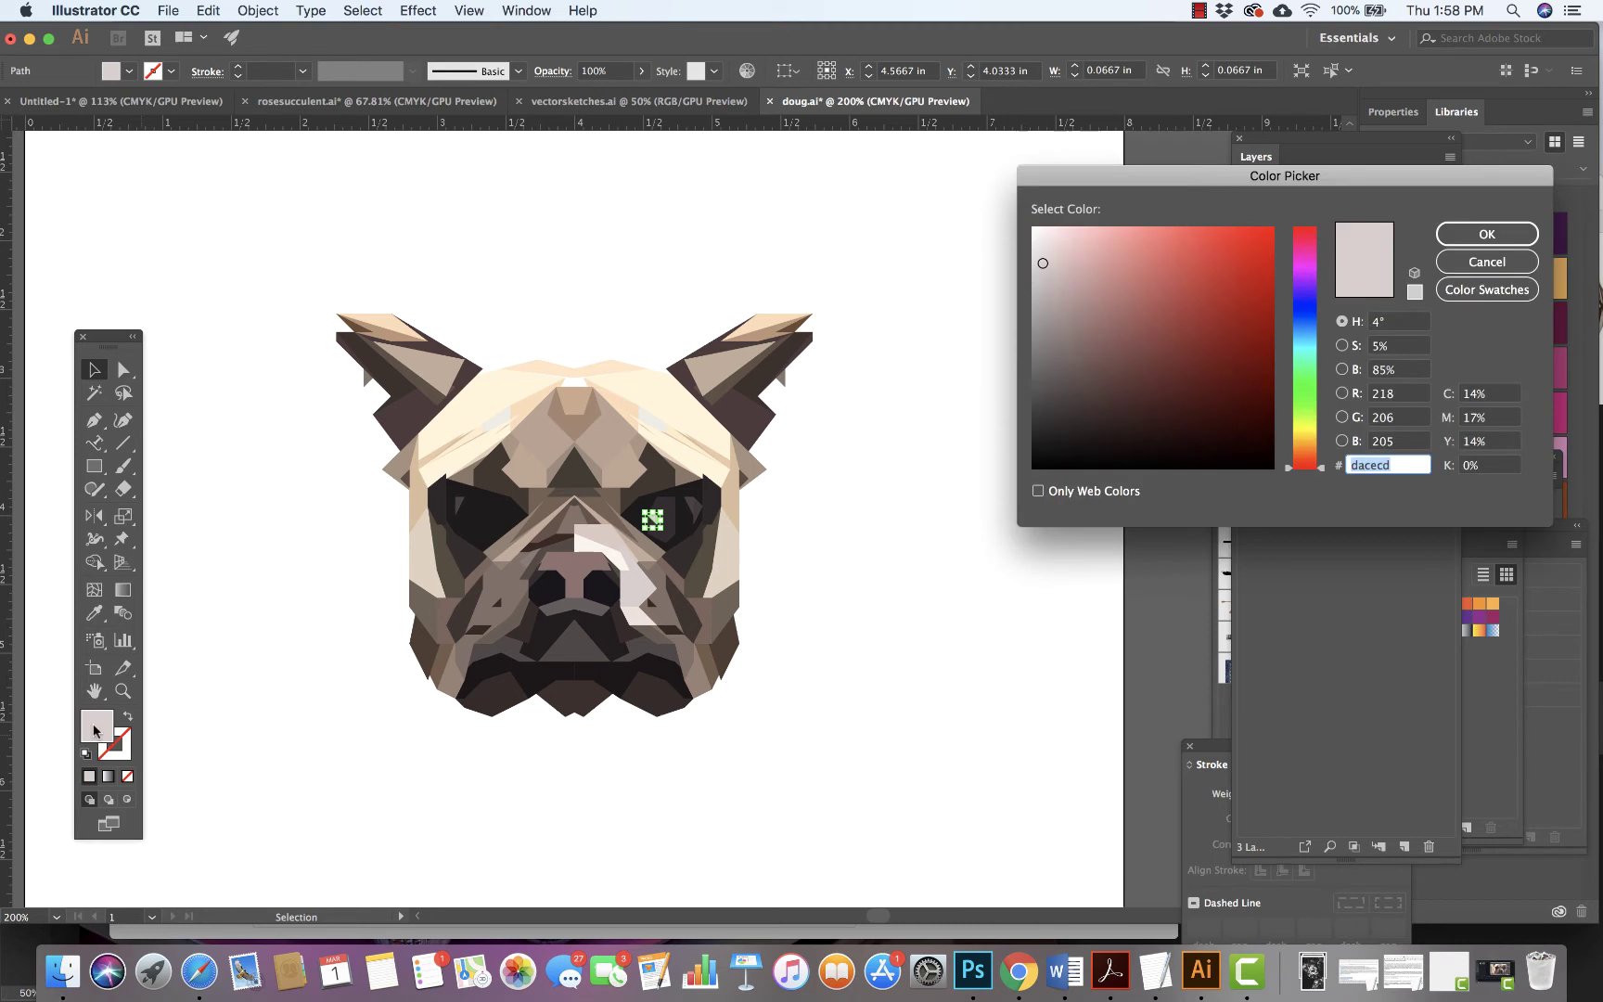
{"action": "left_click", "coordinate": [1049, 298]}
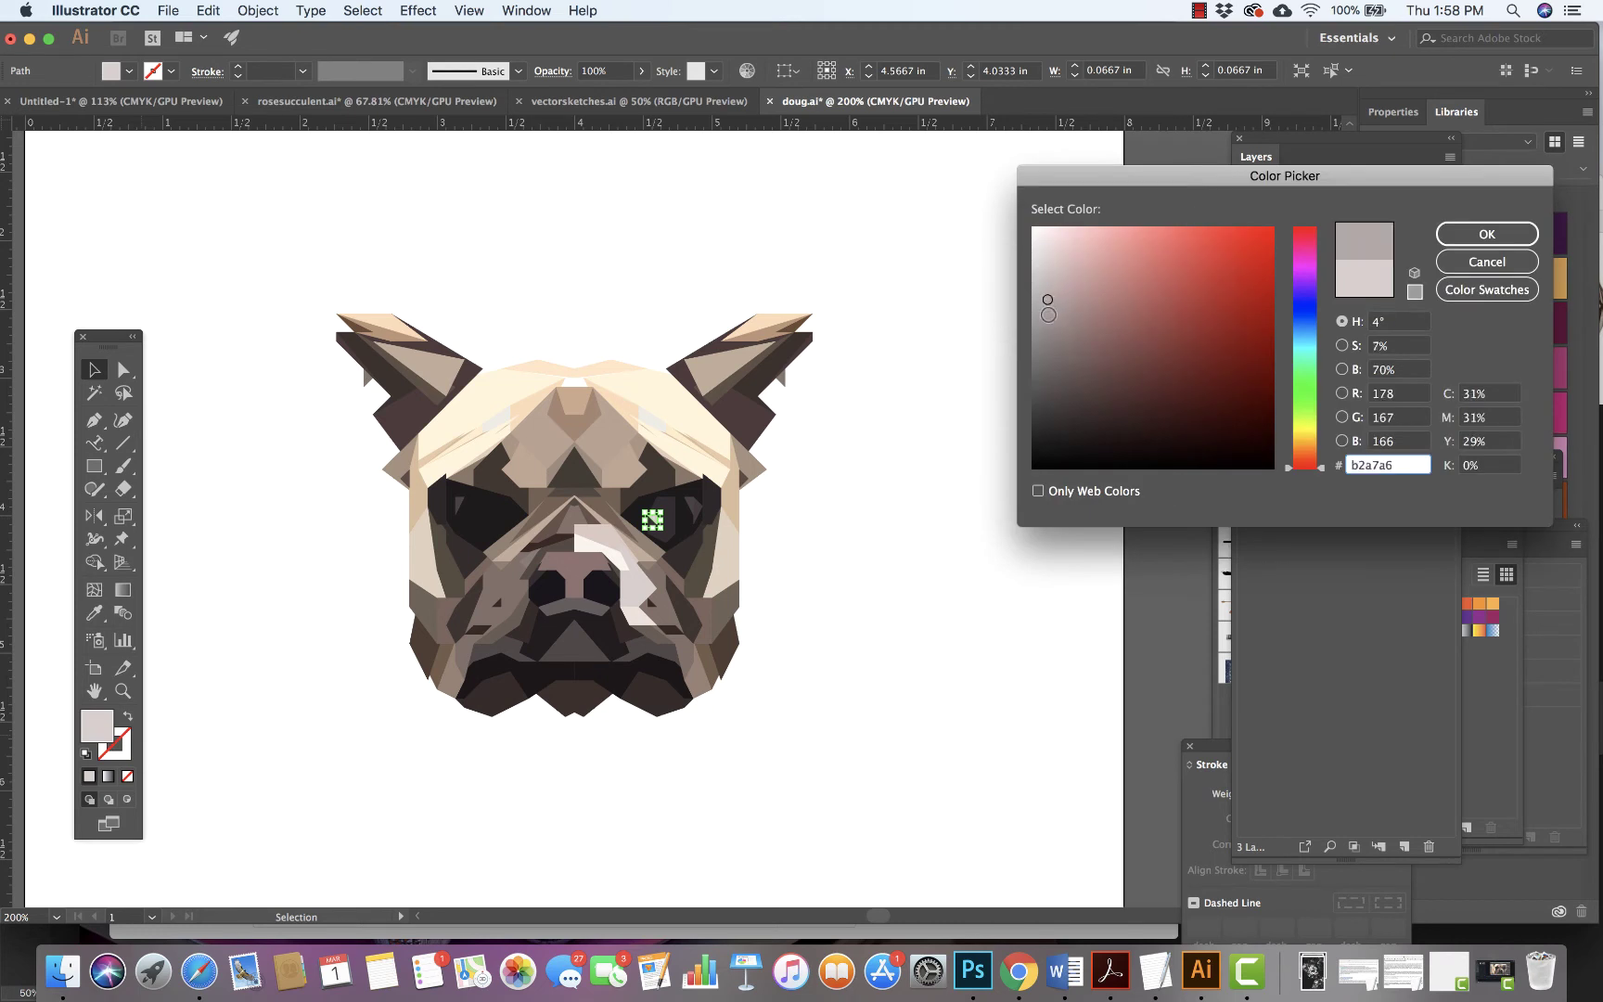
{"action": "left_click", "coordinate": [1487, 234]}
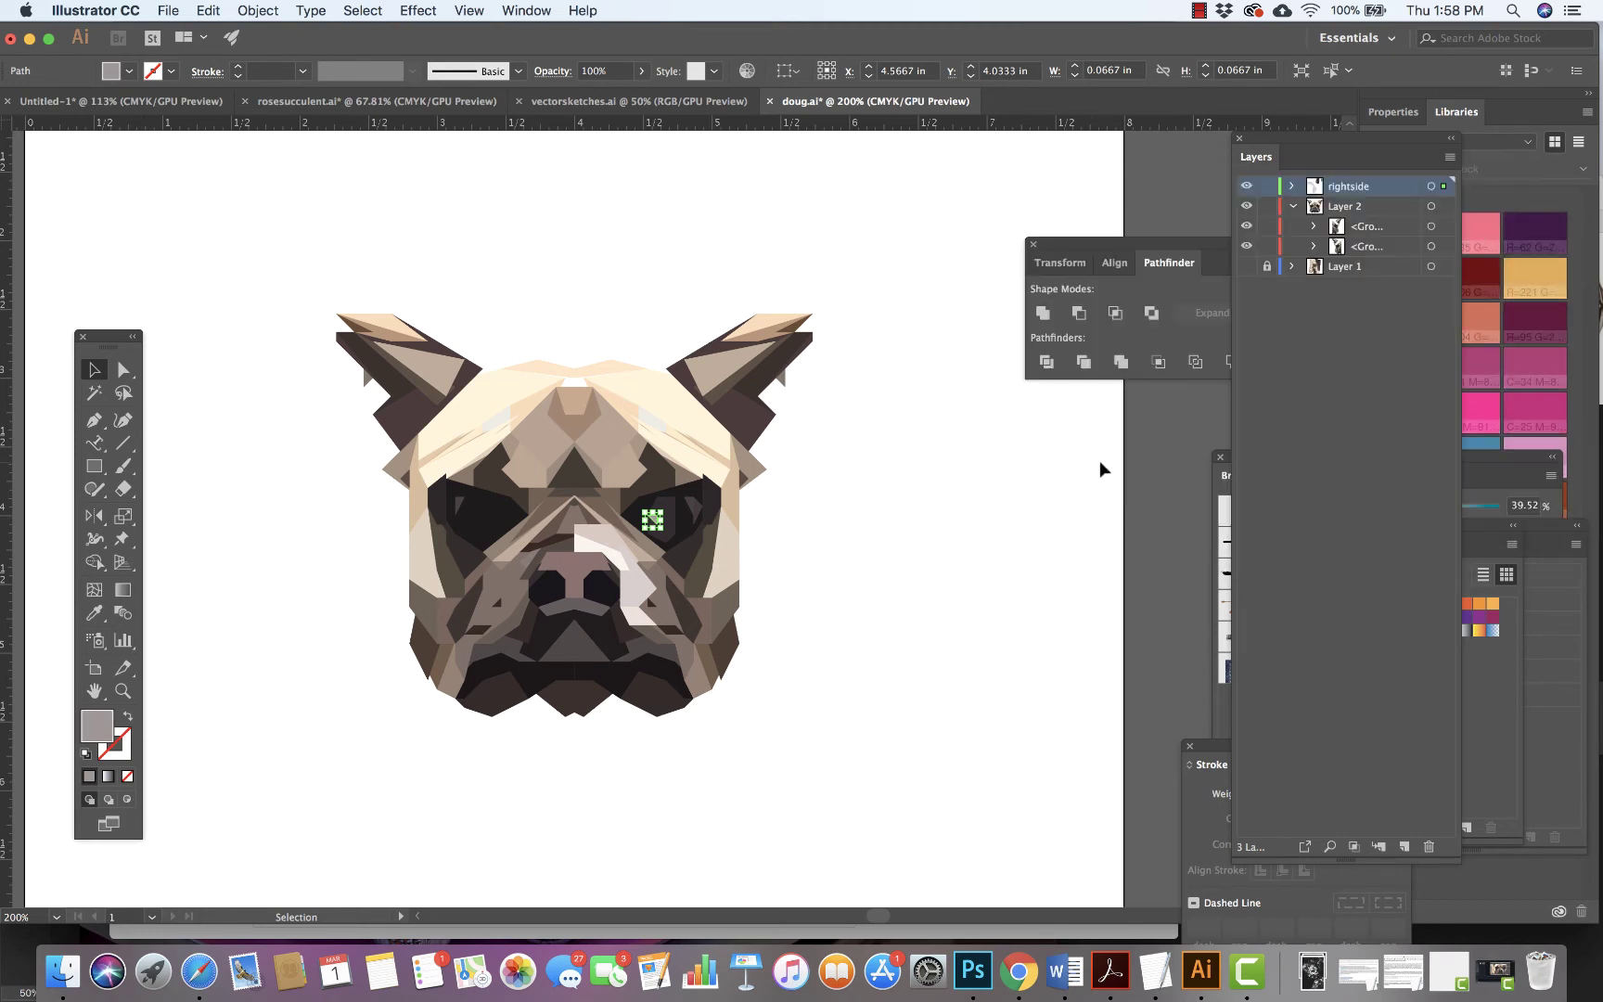
{"action": "left_click", "coordinate": [1011, 541]}
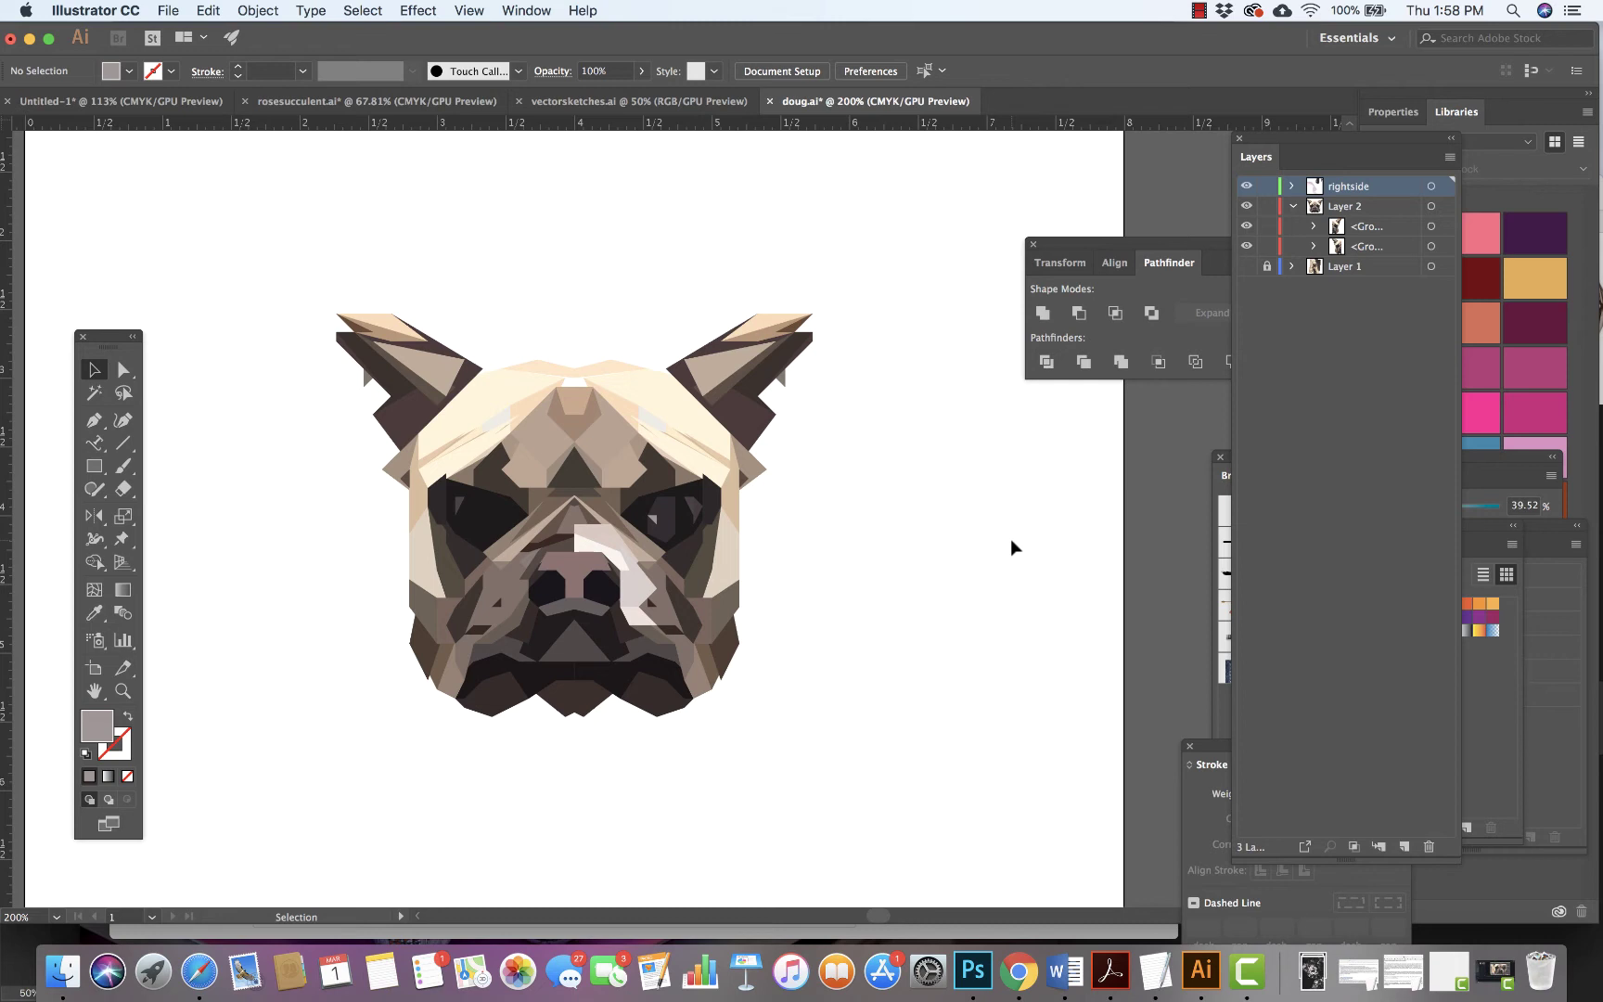
Ungroup the left half of the dog face into separate pieces.
{"action": "left_click", "coordinate": [461, 509]}
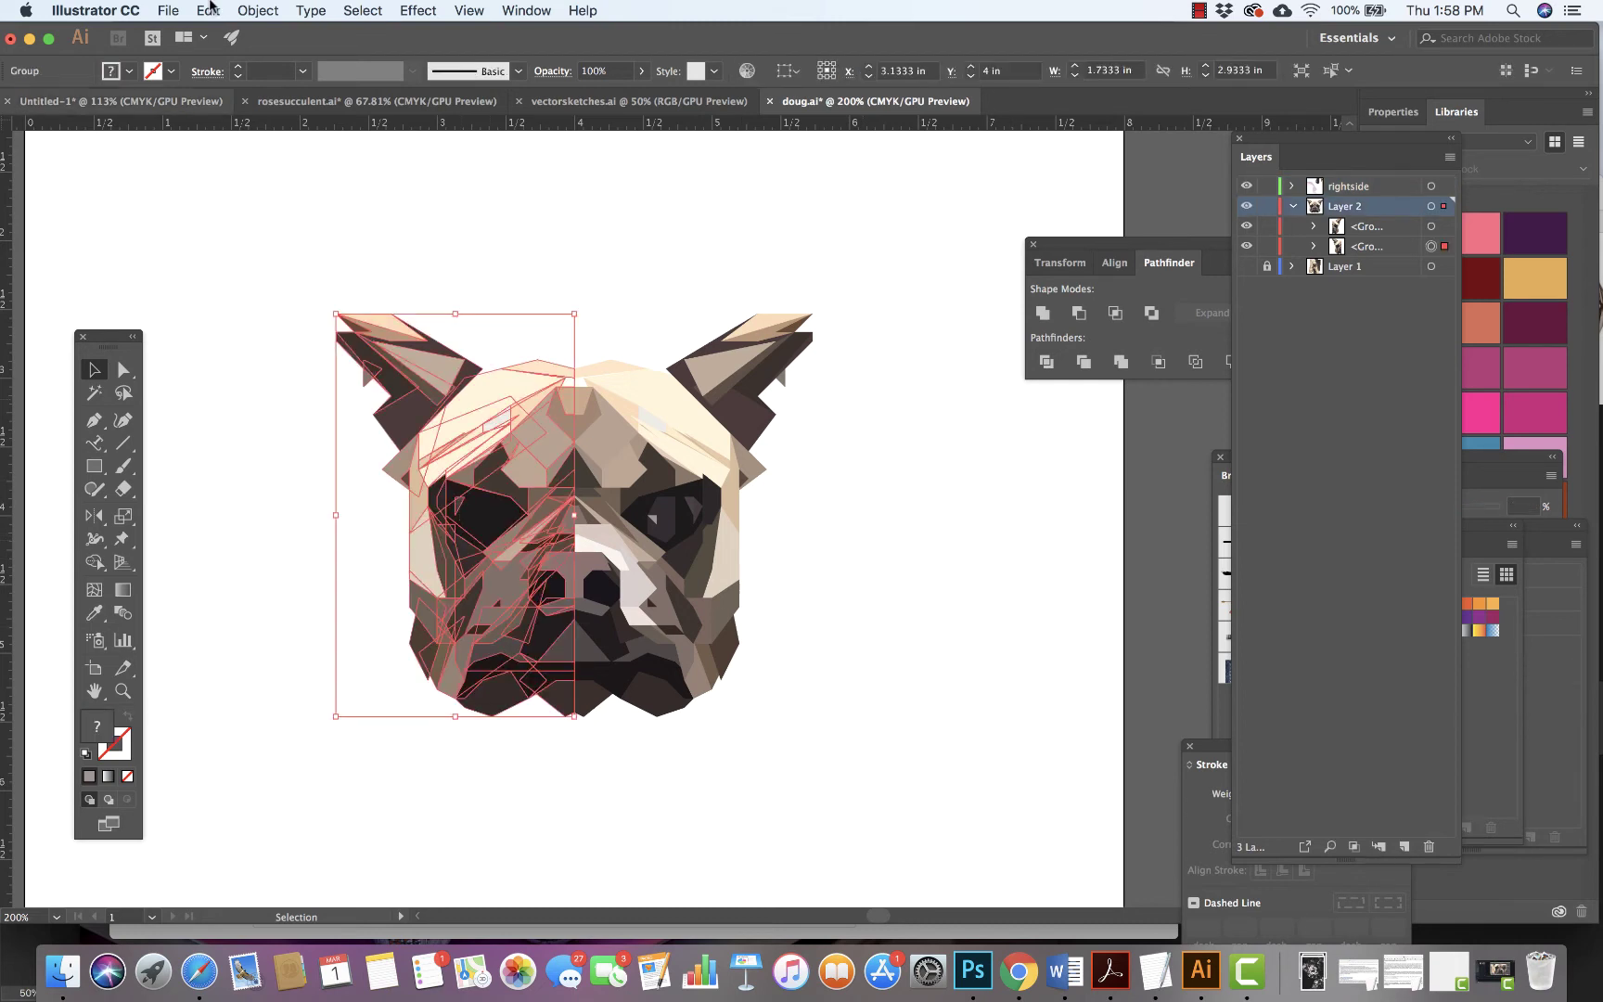
{"action": "left_click", "coordinate": [257, 10]}
{"action": "left_click", "coordinate": [270, 99]}
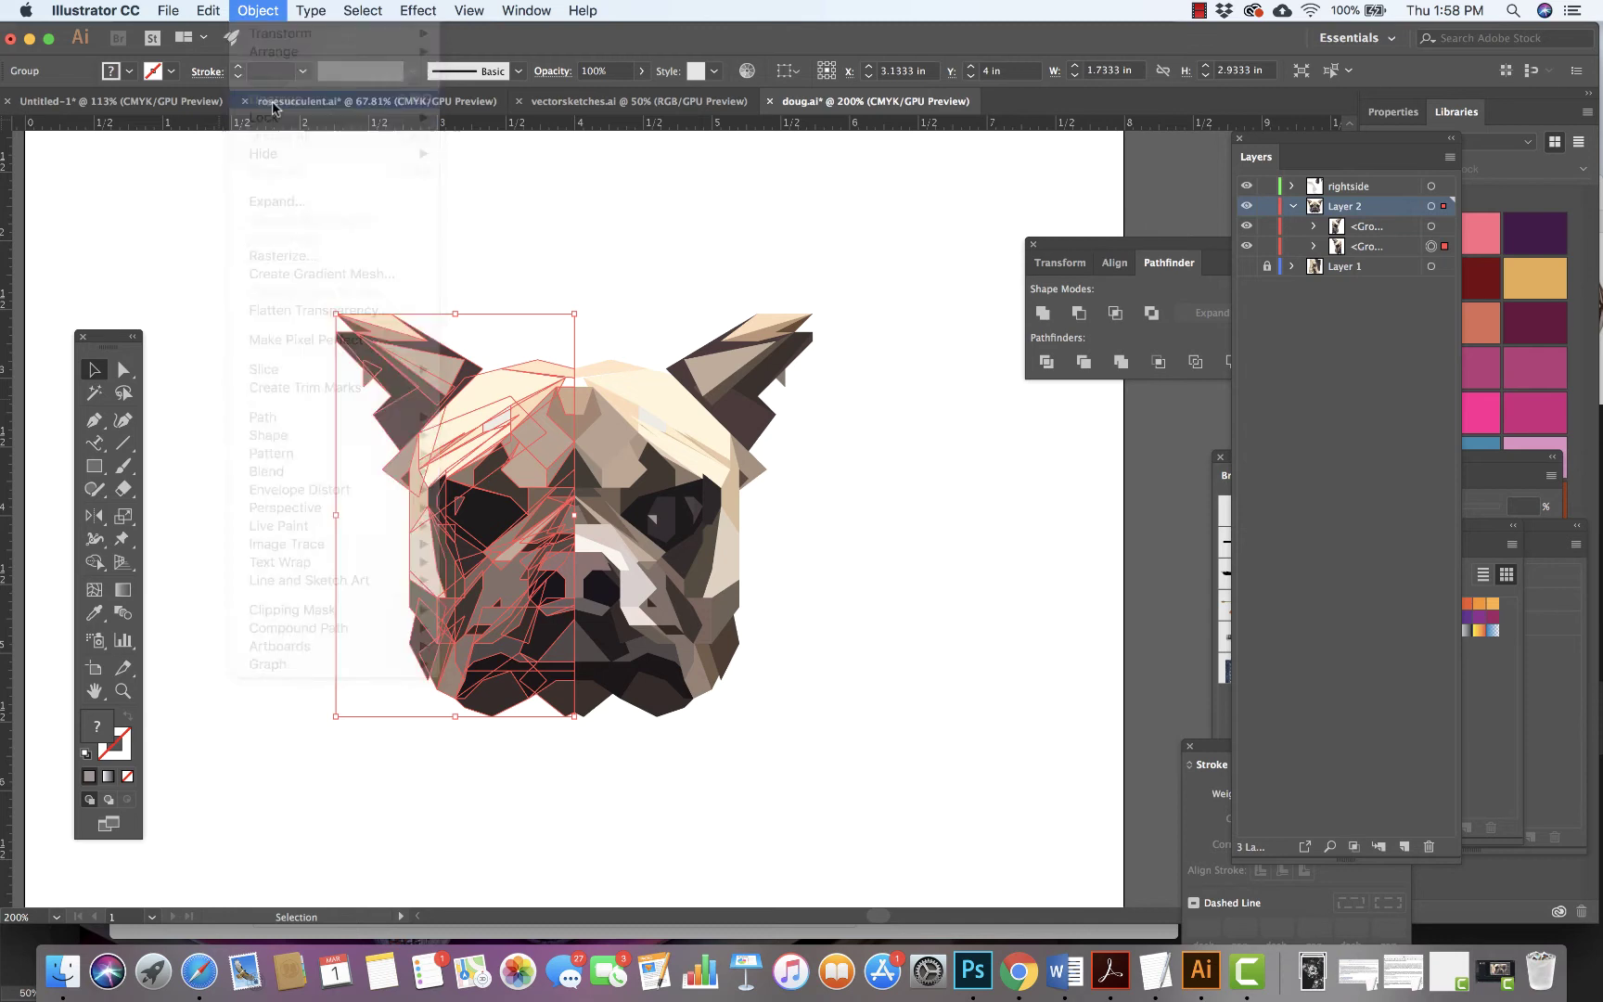
{"action": "left_click", "coordinate": [195, 291]}
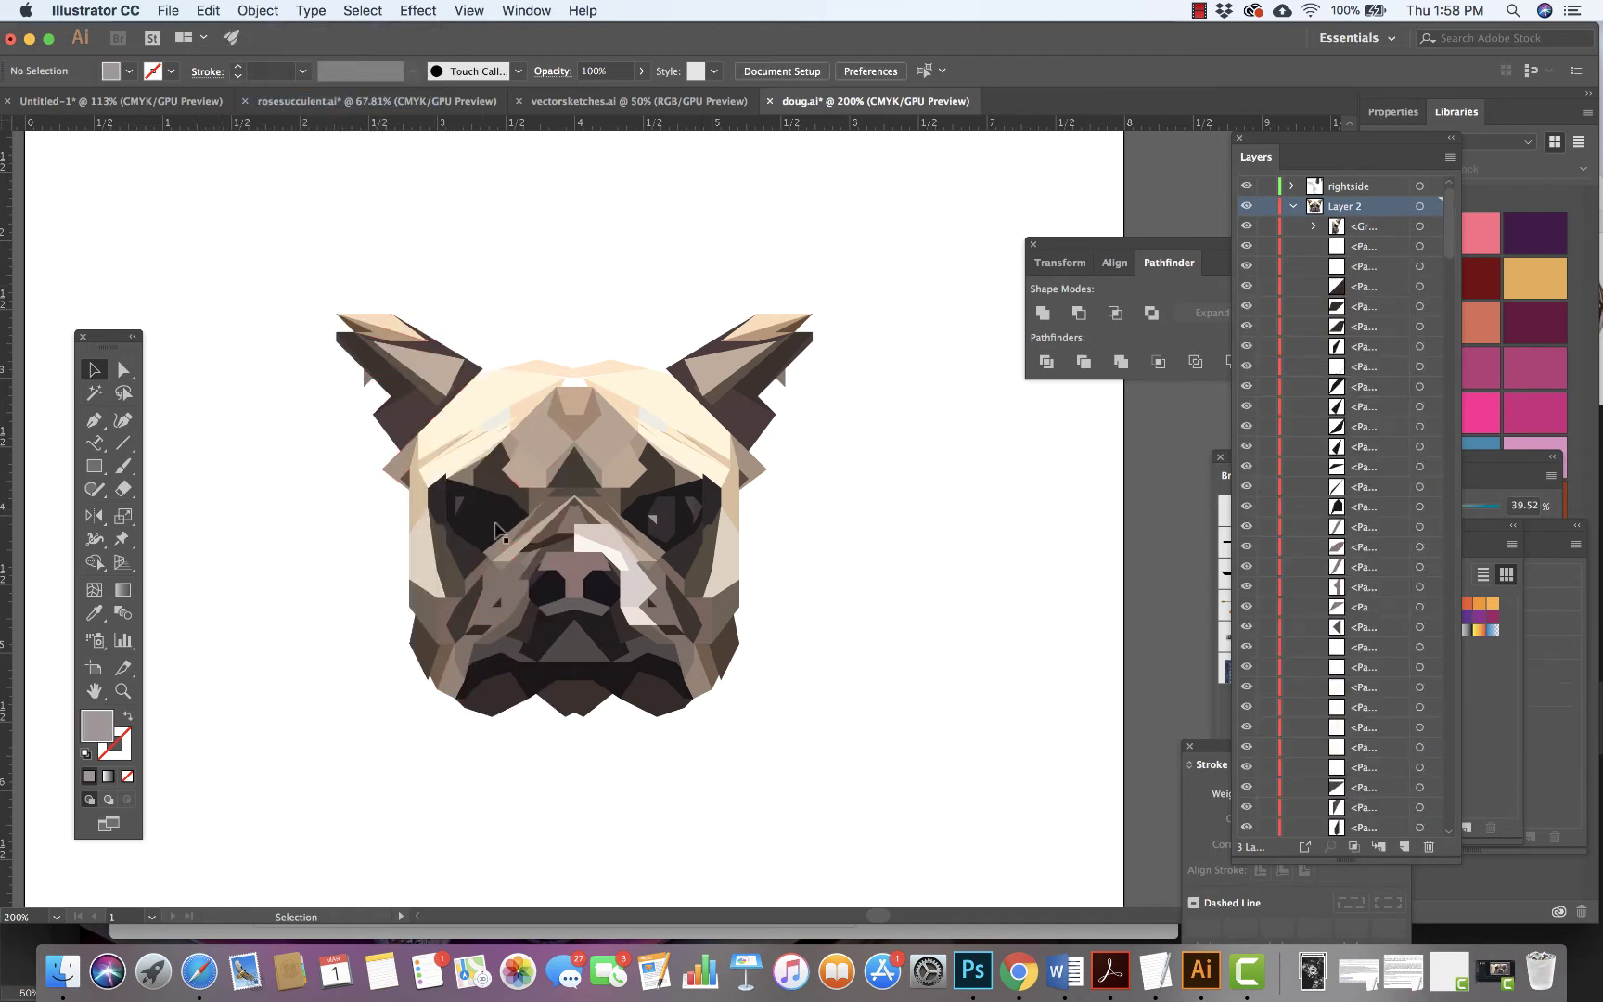
Recolour the small dark patch beside the left eye with the light beige cheek colour.
{"action": "left_click", "coordinate": [461, 508]}
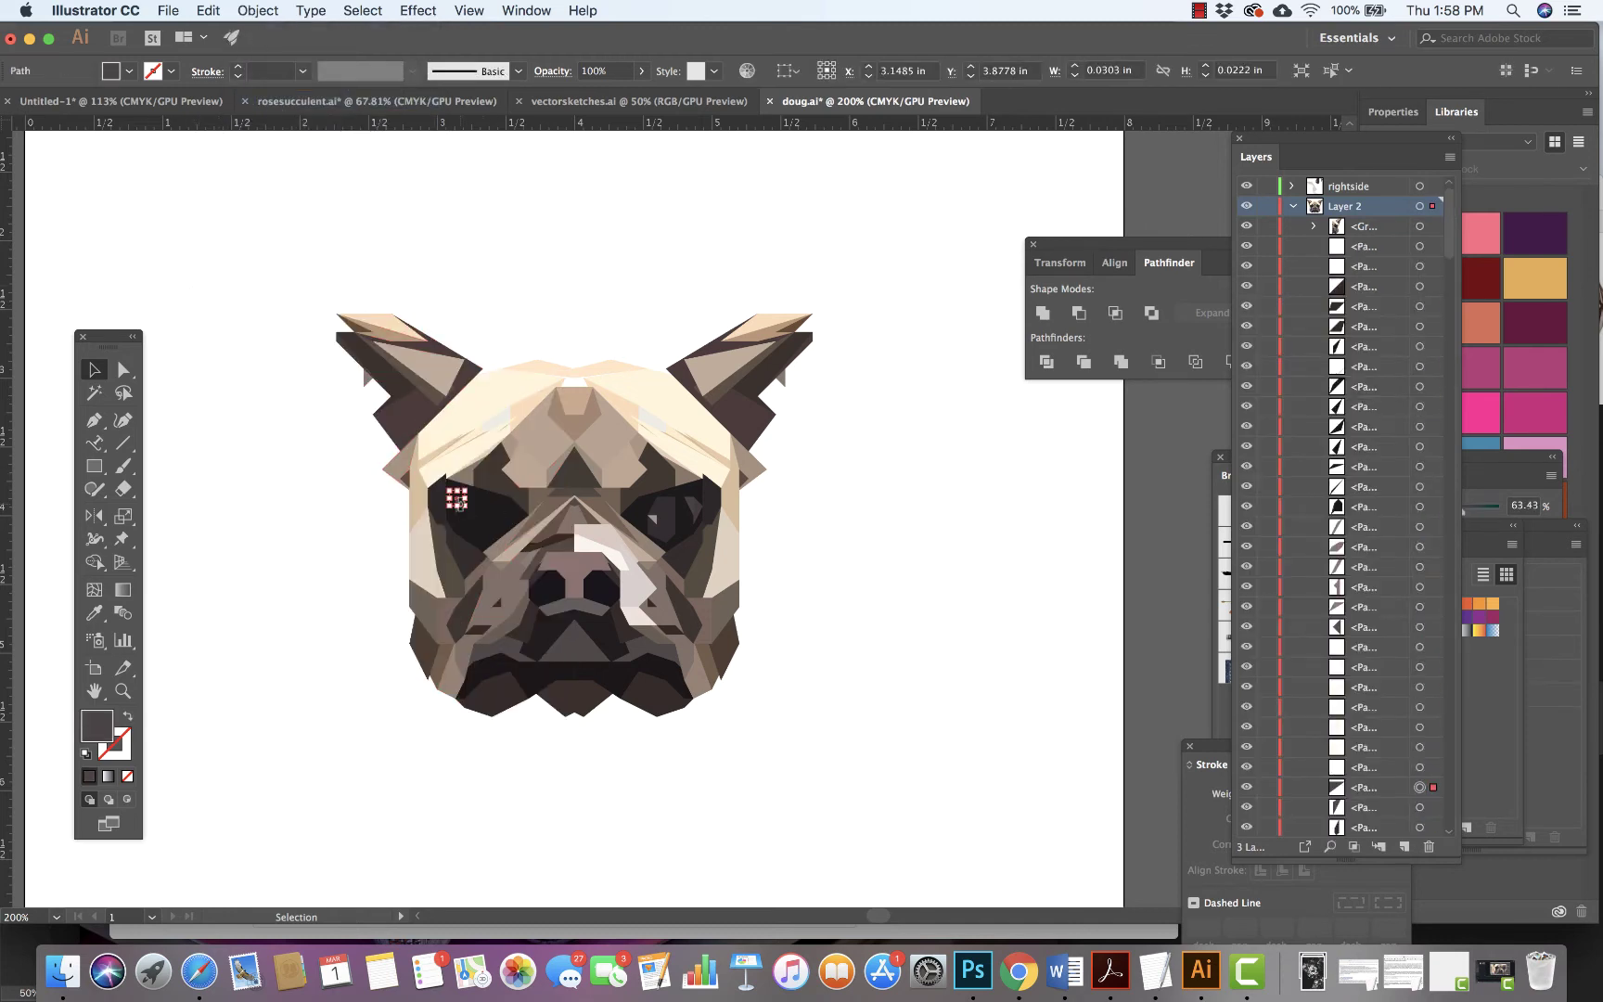
{"action": "key", "text": "i"}
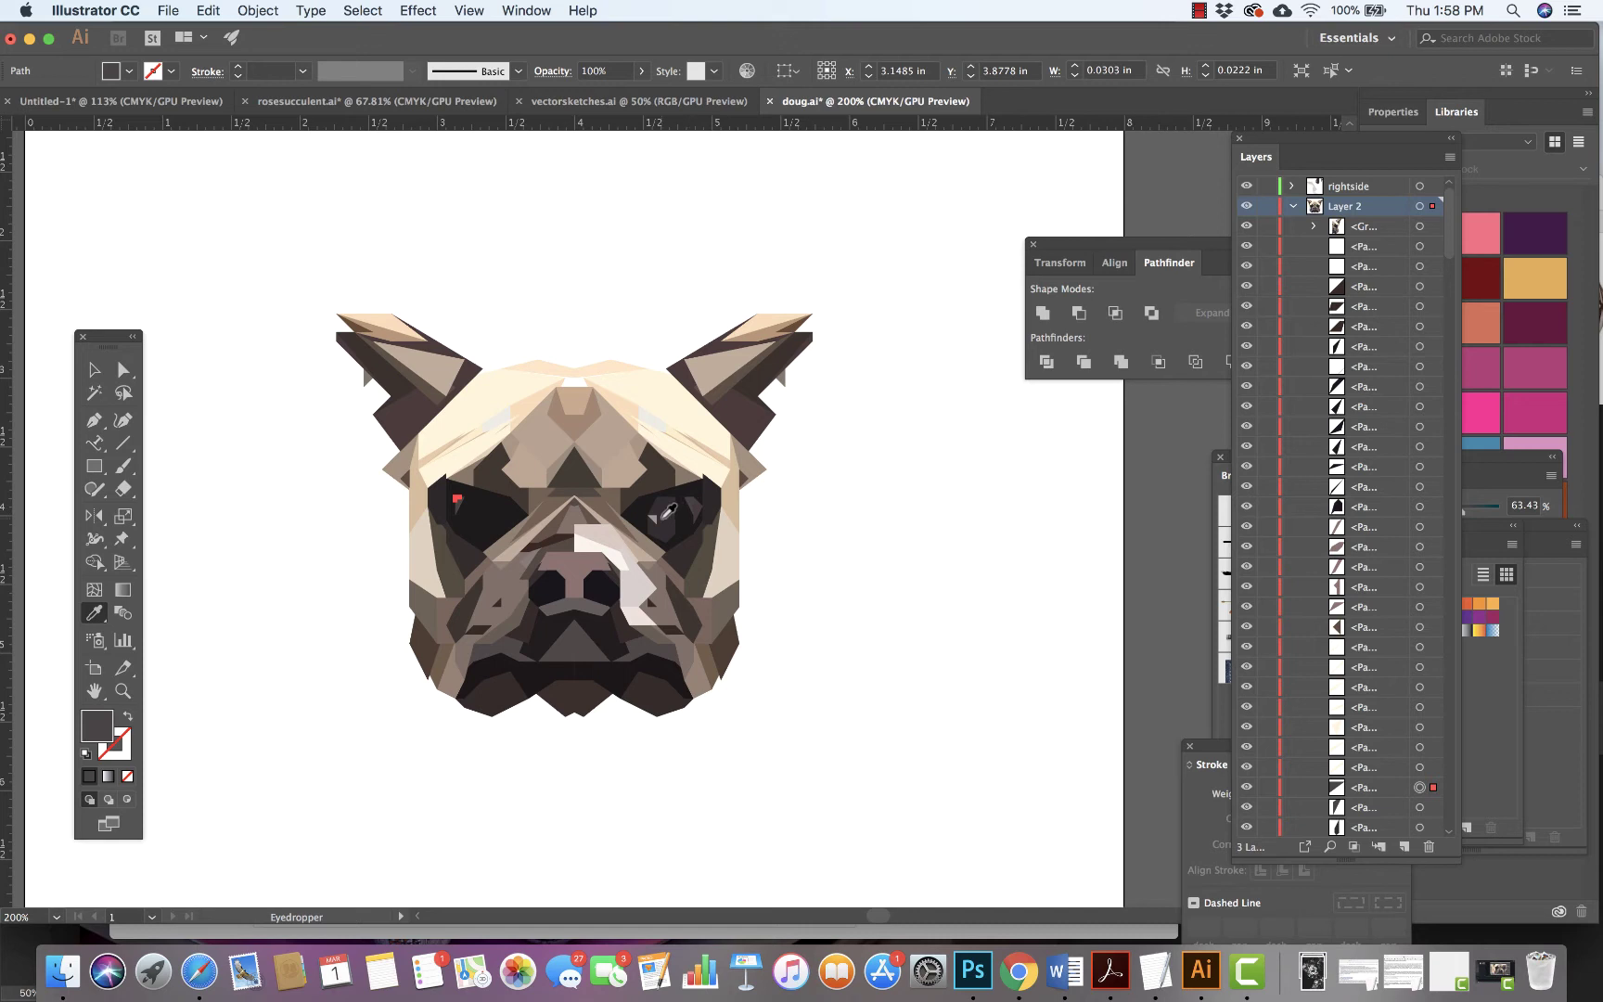
{"action": "left_click", "coordinate": [726, 552]}
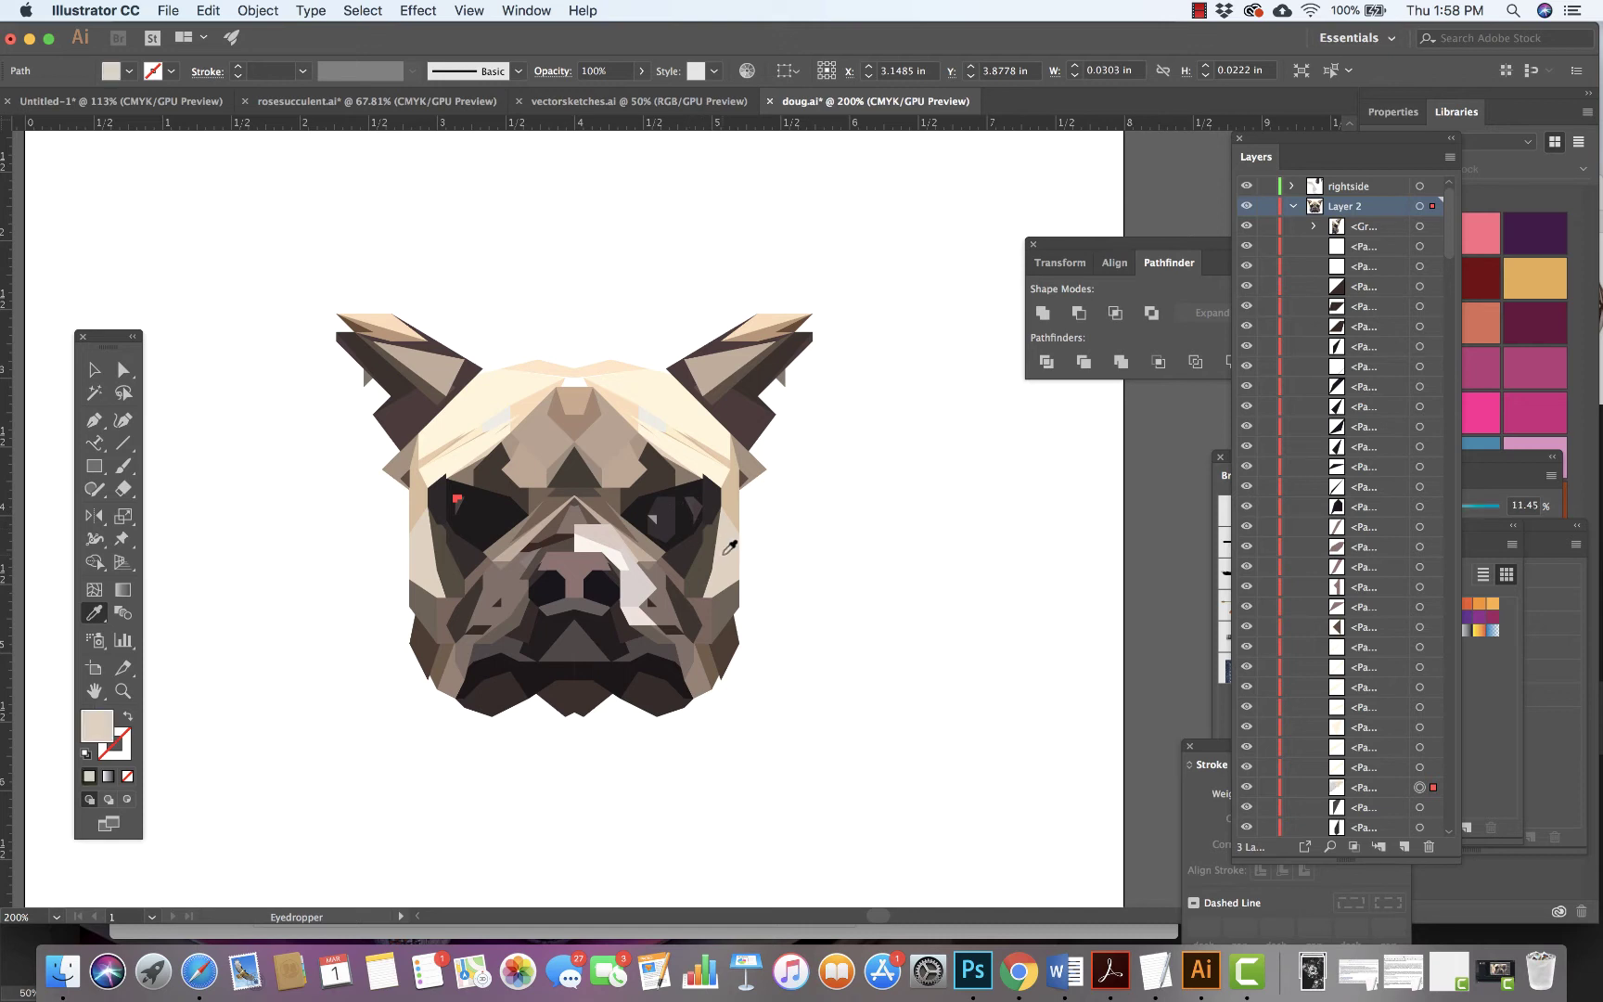
{"action": "left_click", "coordinate": [93, 370]}
{"action": "left_click", "coordinate": [238, 502]}
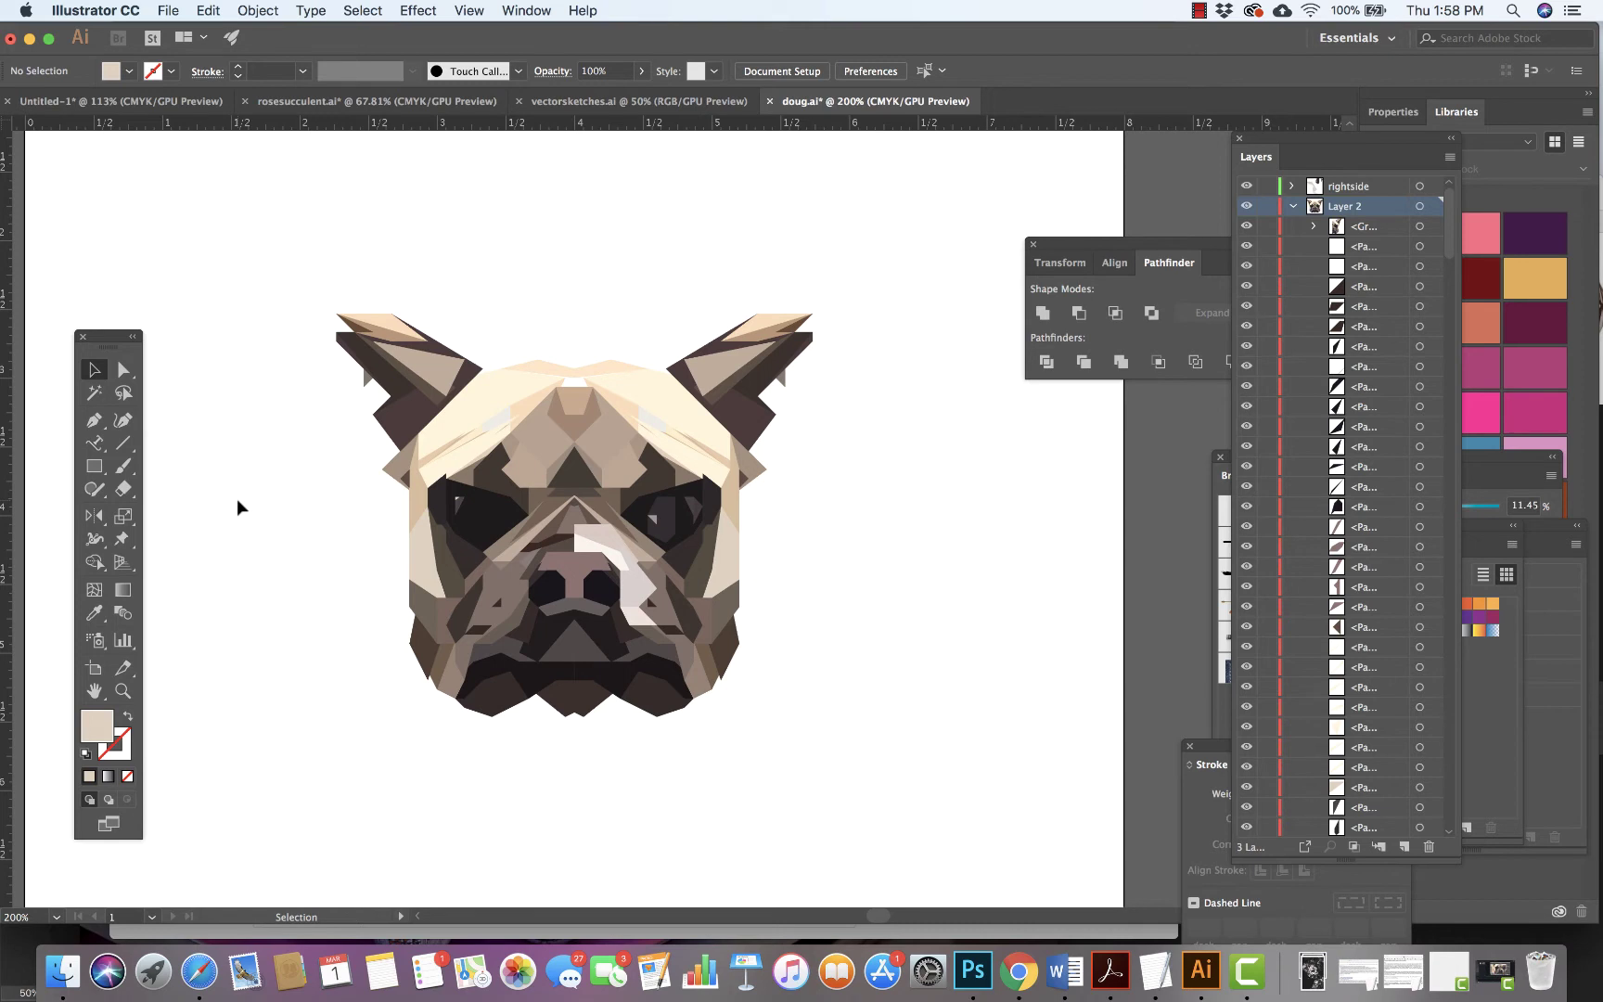
Select every piece of the dog face and group them together.
{"action": "key", "text": "super+1"}
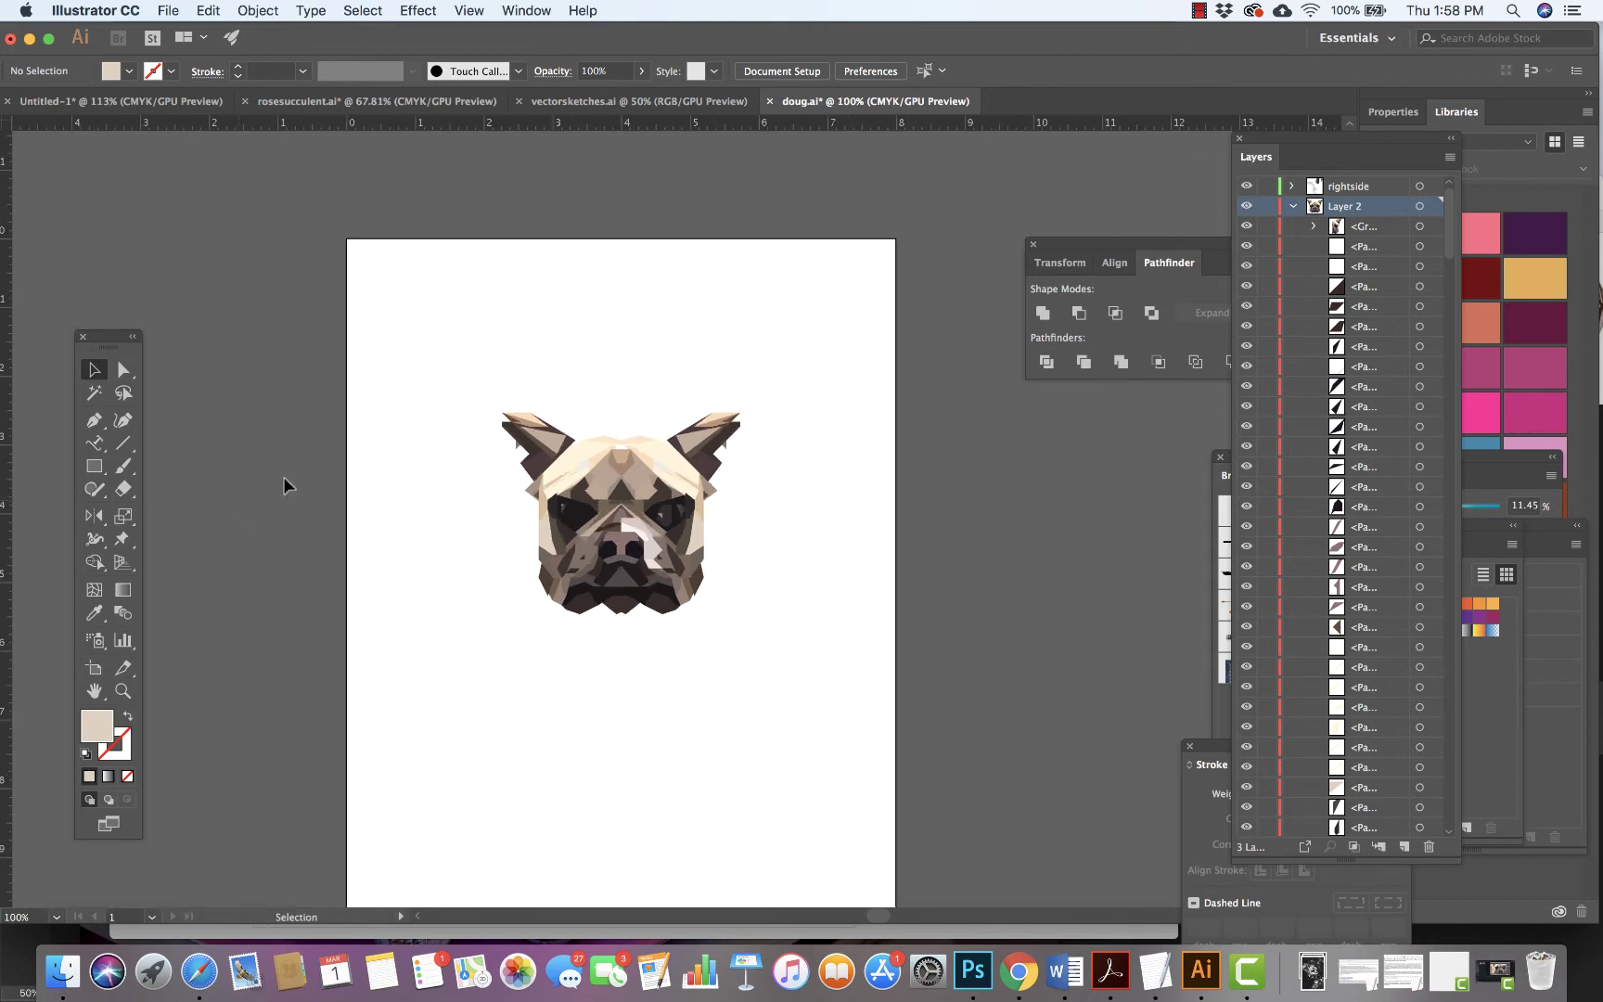
{"action": "left_click_drag", "start_coordinate": [414, 332], "coordinate": [826, 666]}
{"action": "left_click", "coordinate": [264, 8]}
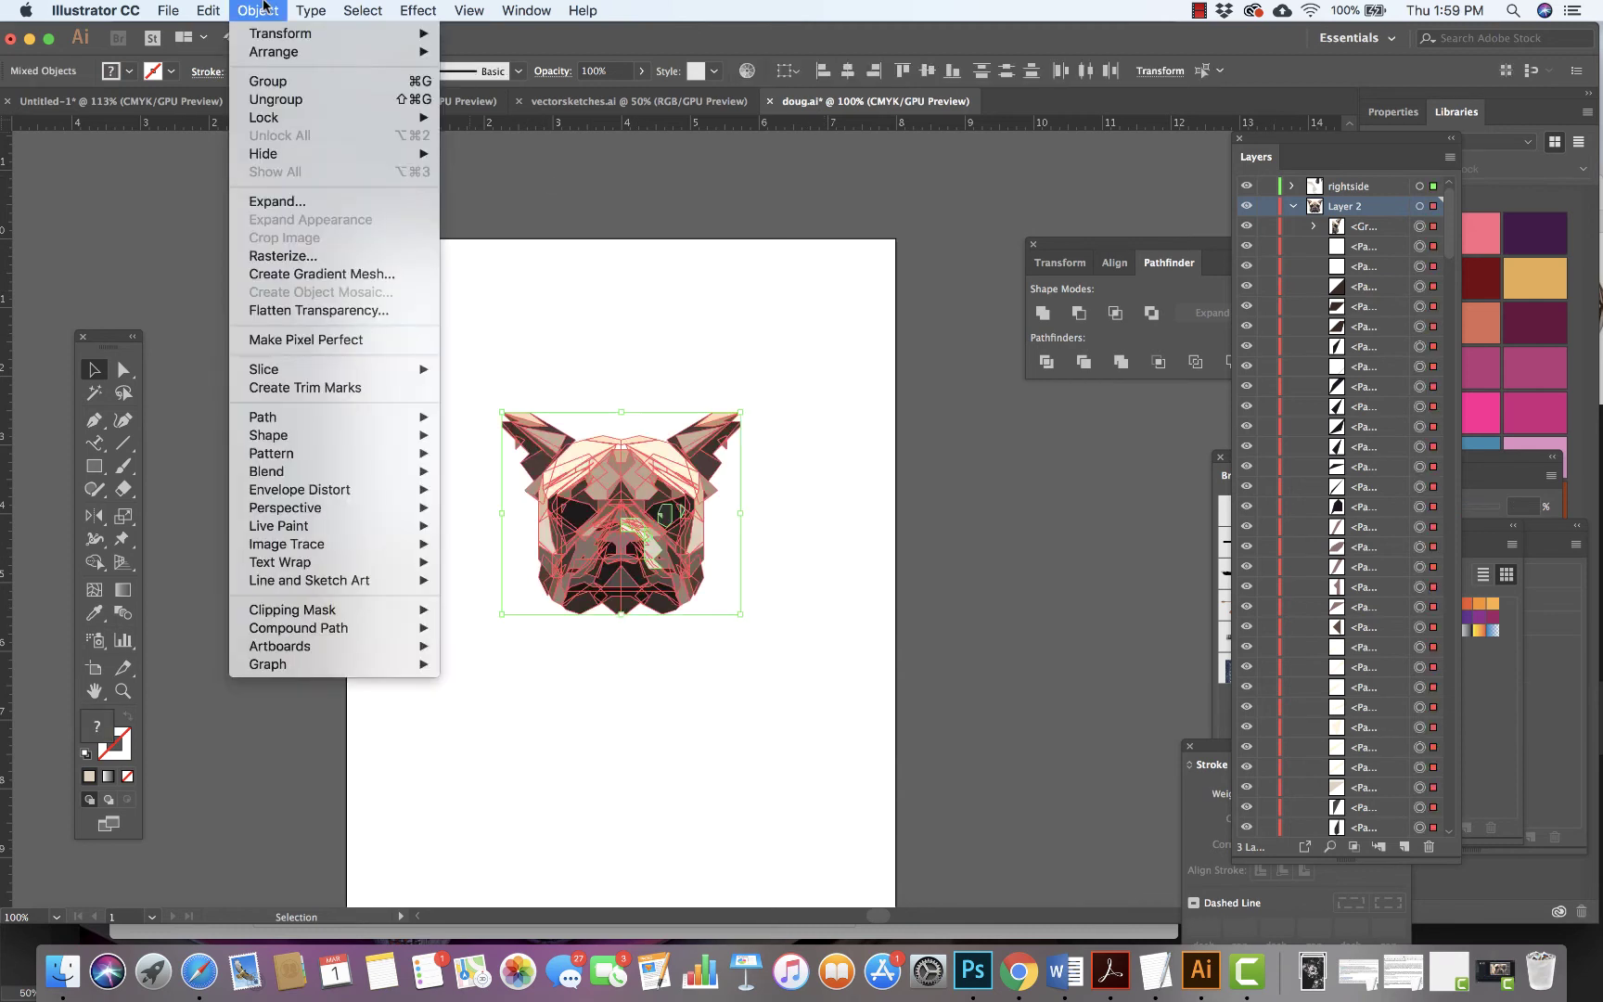
{"action": "left_click", "coordinate": [278, 84]}
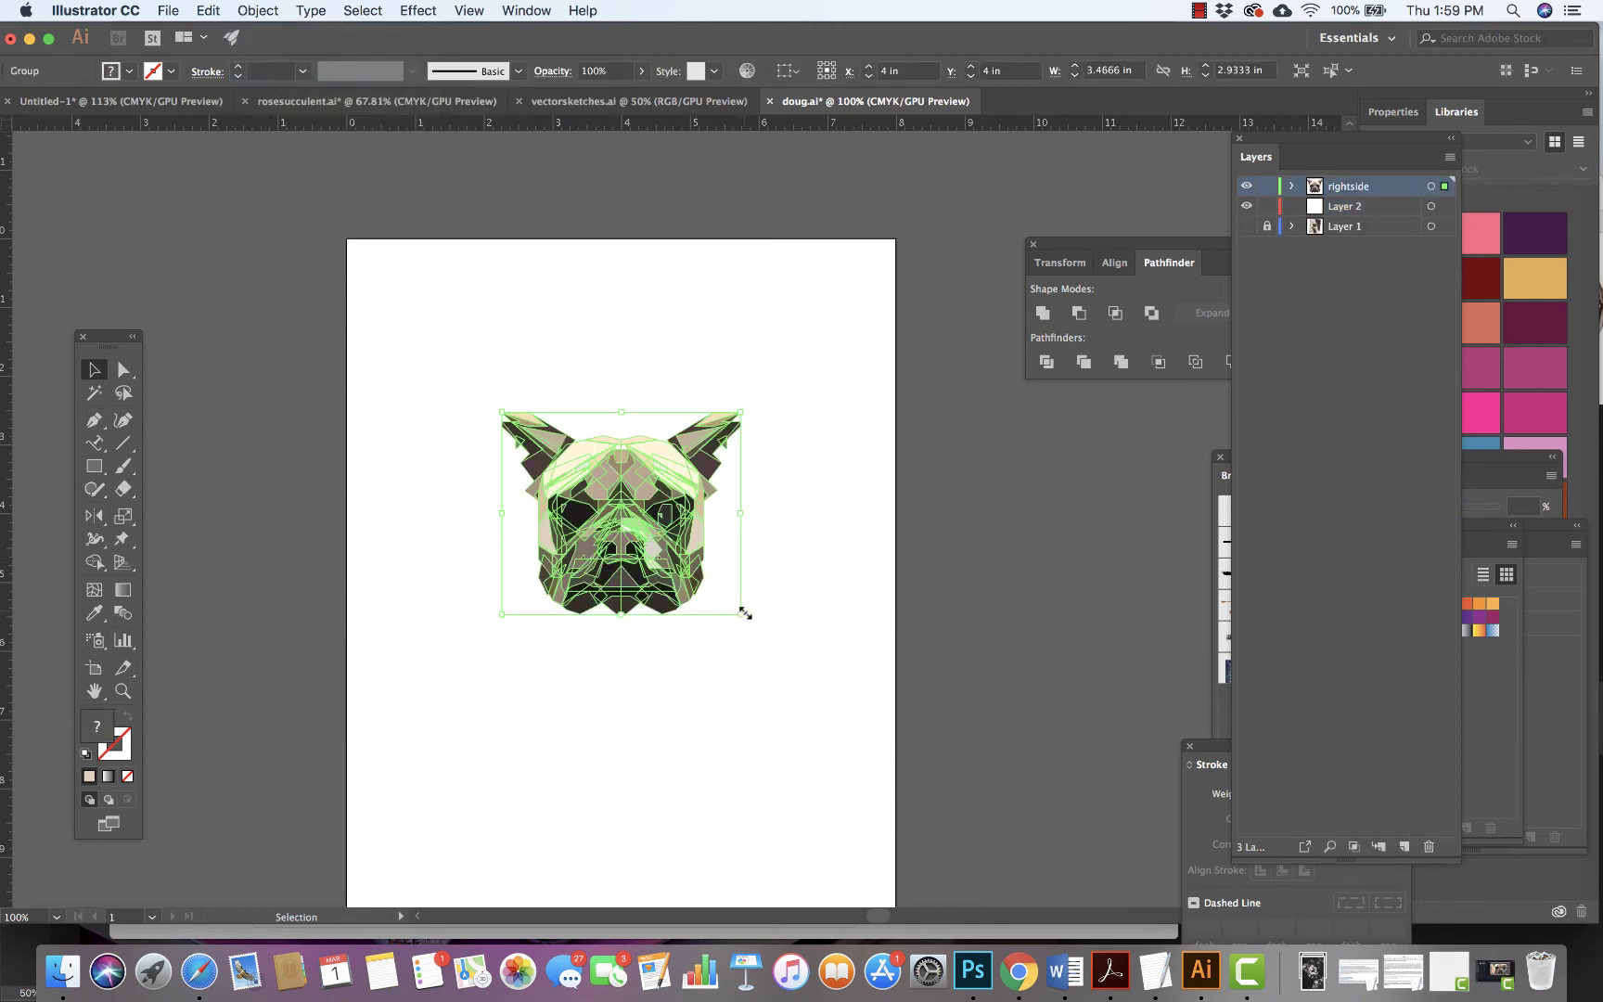
Scale the grouped face up to about 4.73 × 4 in and shift it slightly left.
{"action": "left_click_drag", "start_coordinate": [741, 612], "coordinate": [829, 686]}
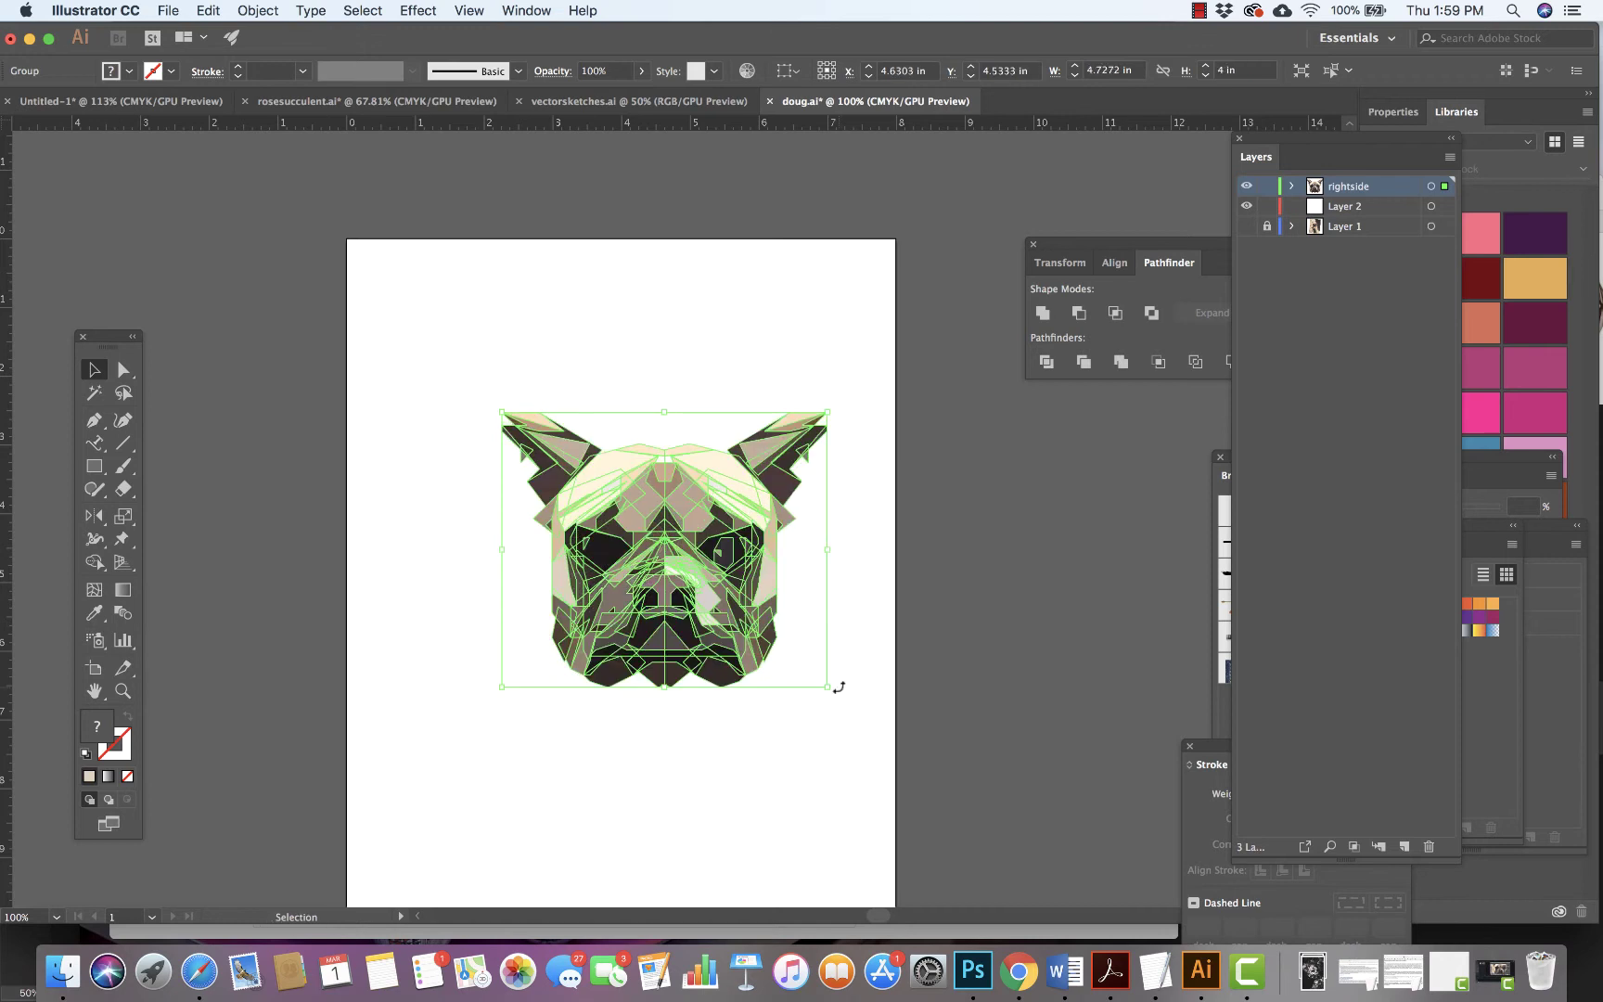
{"action": "left_click_drag", "start_coordinate": [728, 592], "coordinate": [703, 590]}
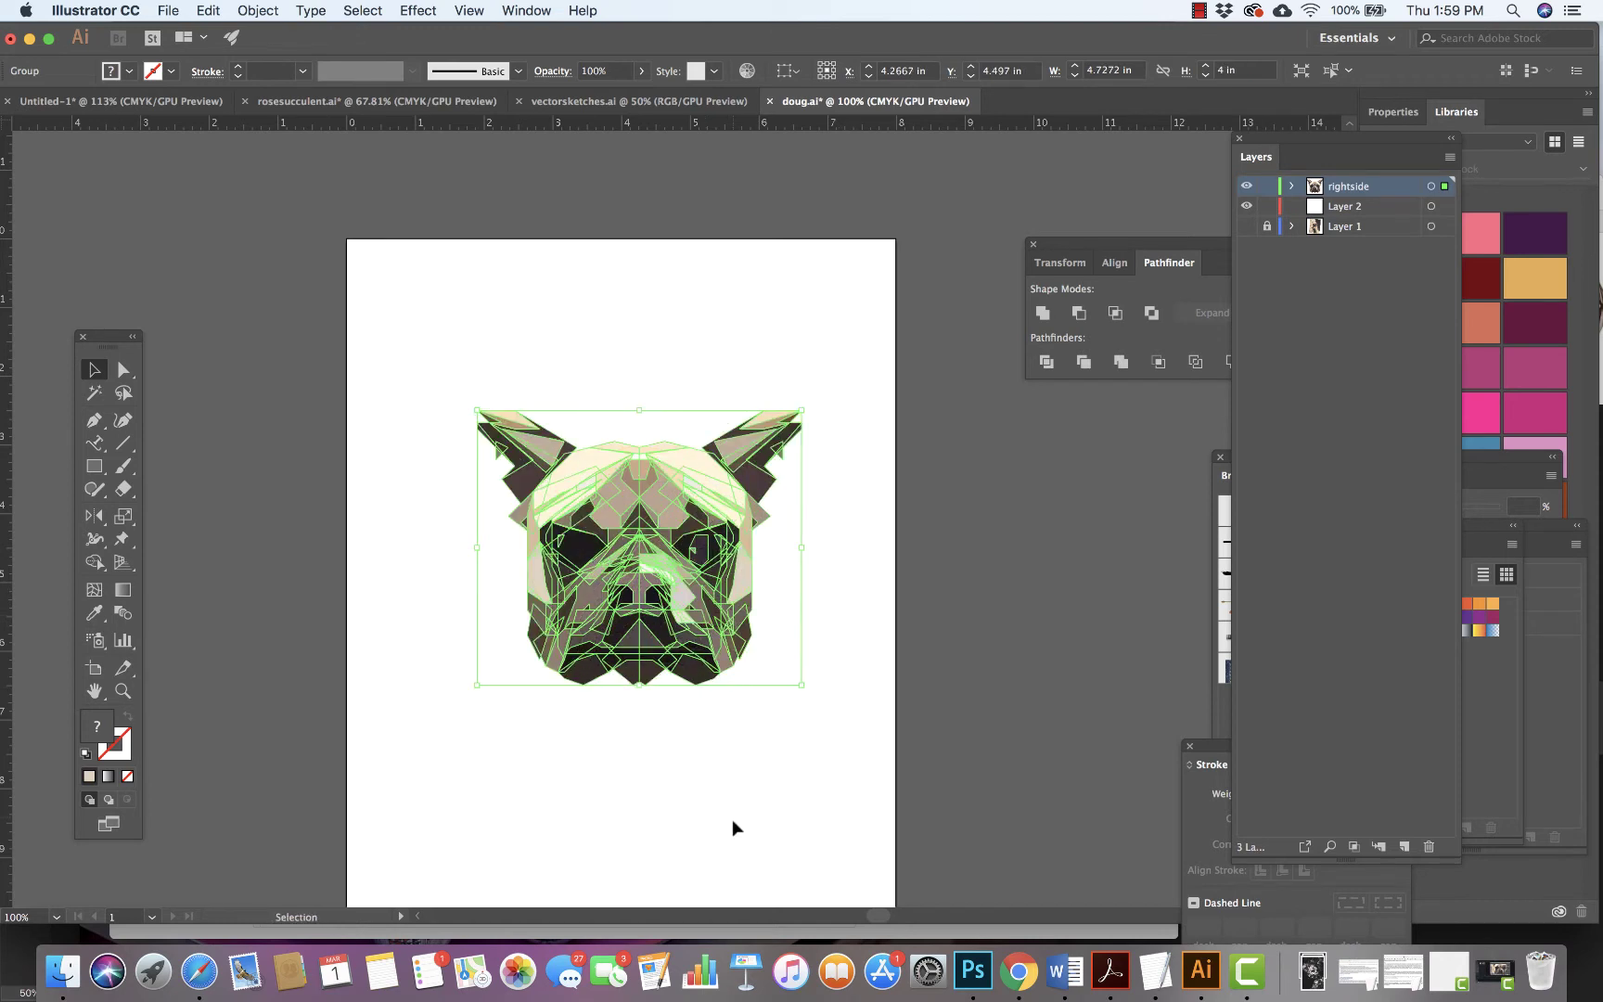
{"action": "left_click", "coordinate": [732, 822]}
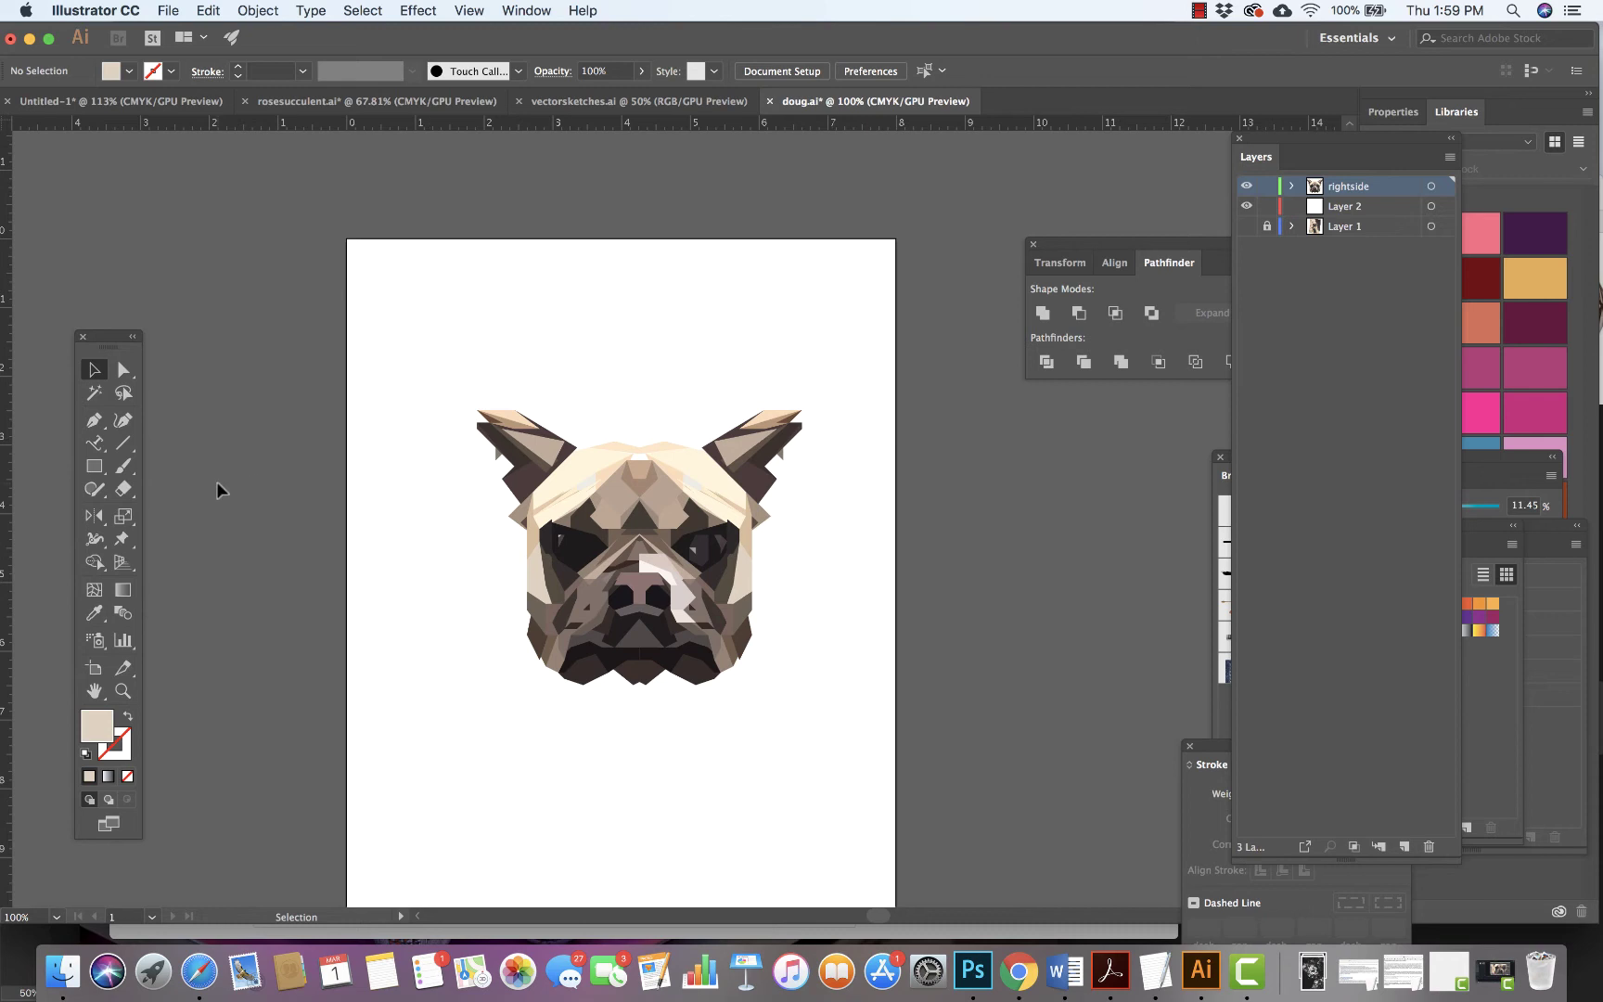
{"action": "left_click", "coordinate": [94, 466]}
Draw a 7.13 × 7 in square over the artboard, fill it magenta, and send it to back.
{"action": "left_click", "coordinate": [146, 467]}
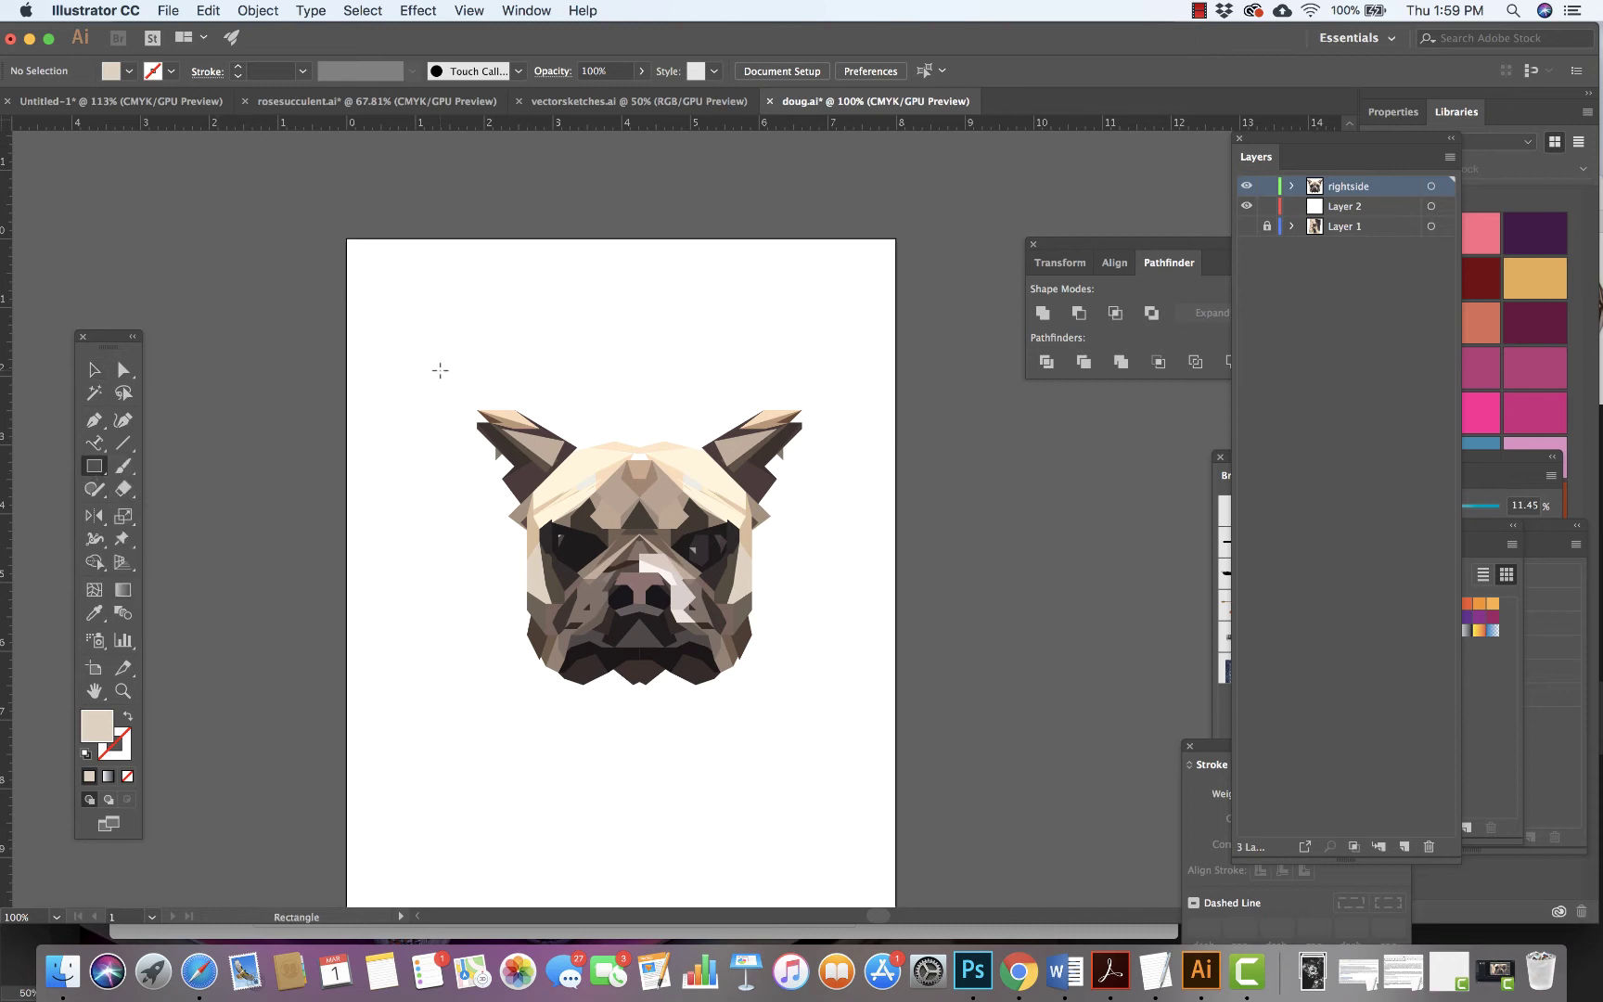
{"action": "left_click_drag", "start_coordinate": [378, 313], "coordinate": [869, 792]}
{"action": "left_click", "coordinate": [1536, 366]}
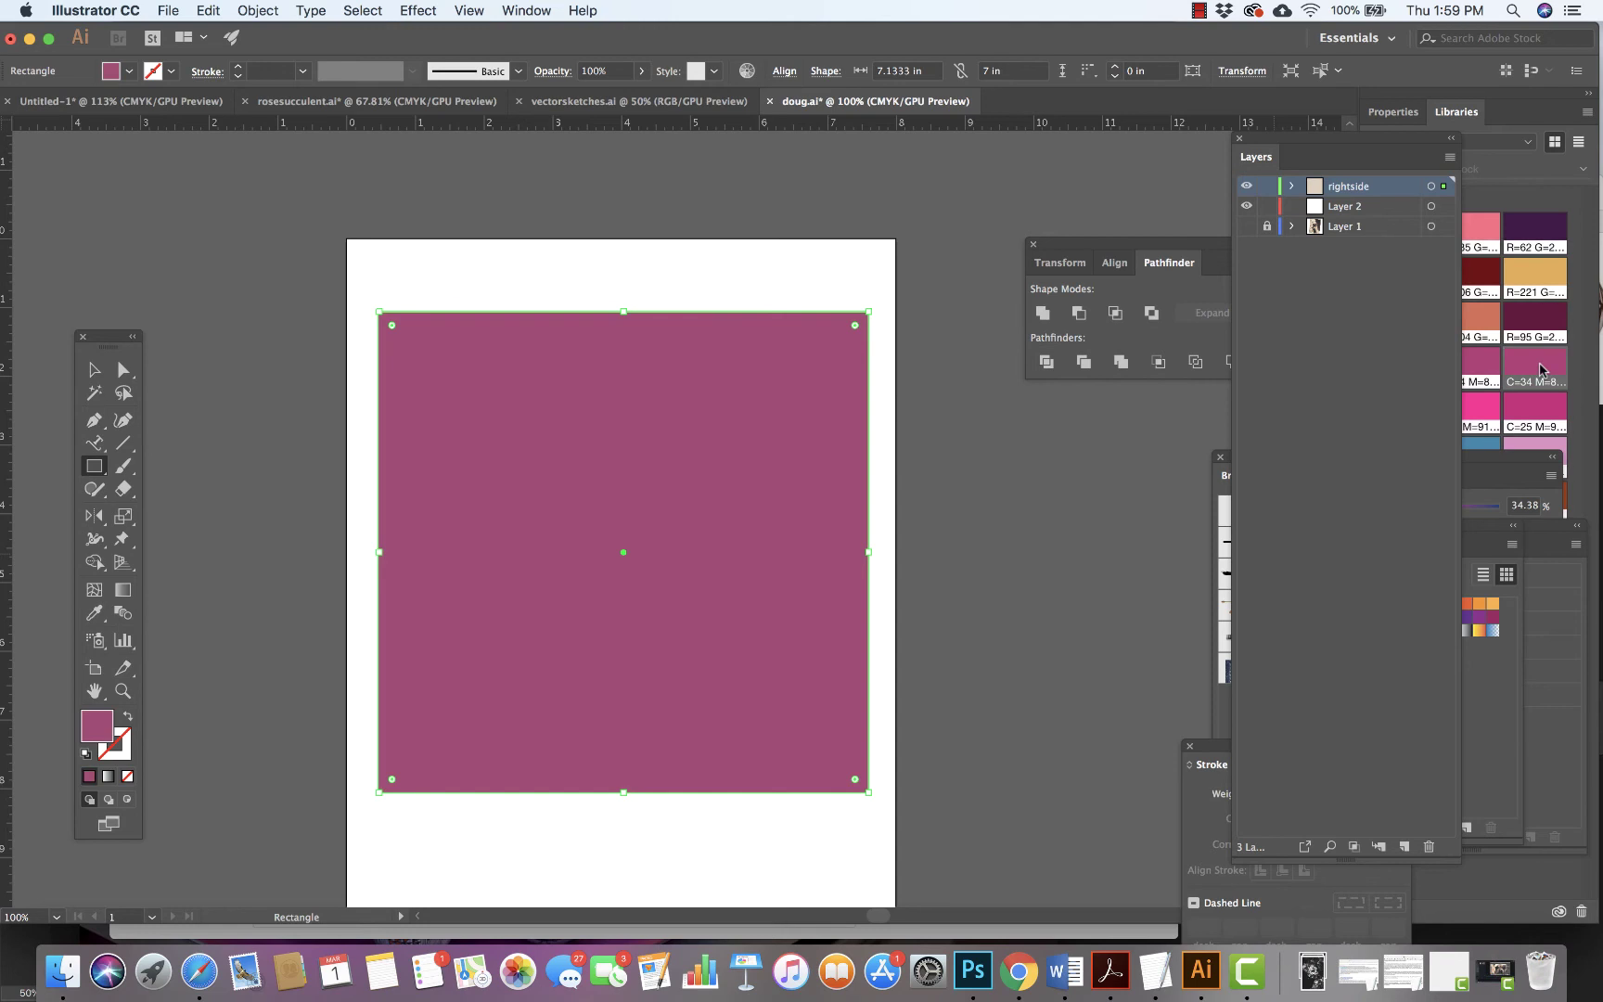
{"action": "left_click", "coordinate": [259, 10]}
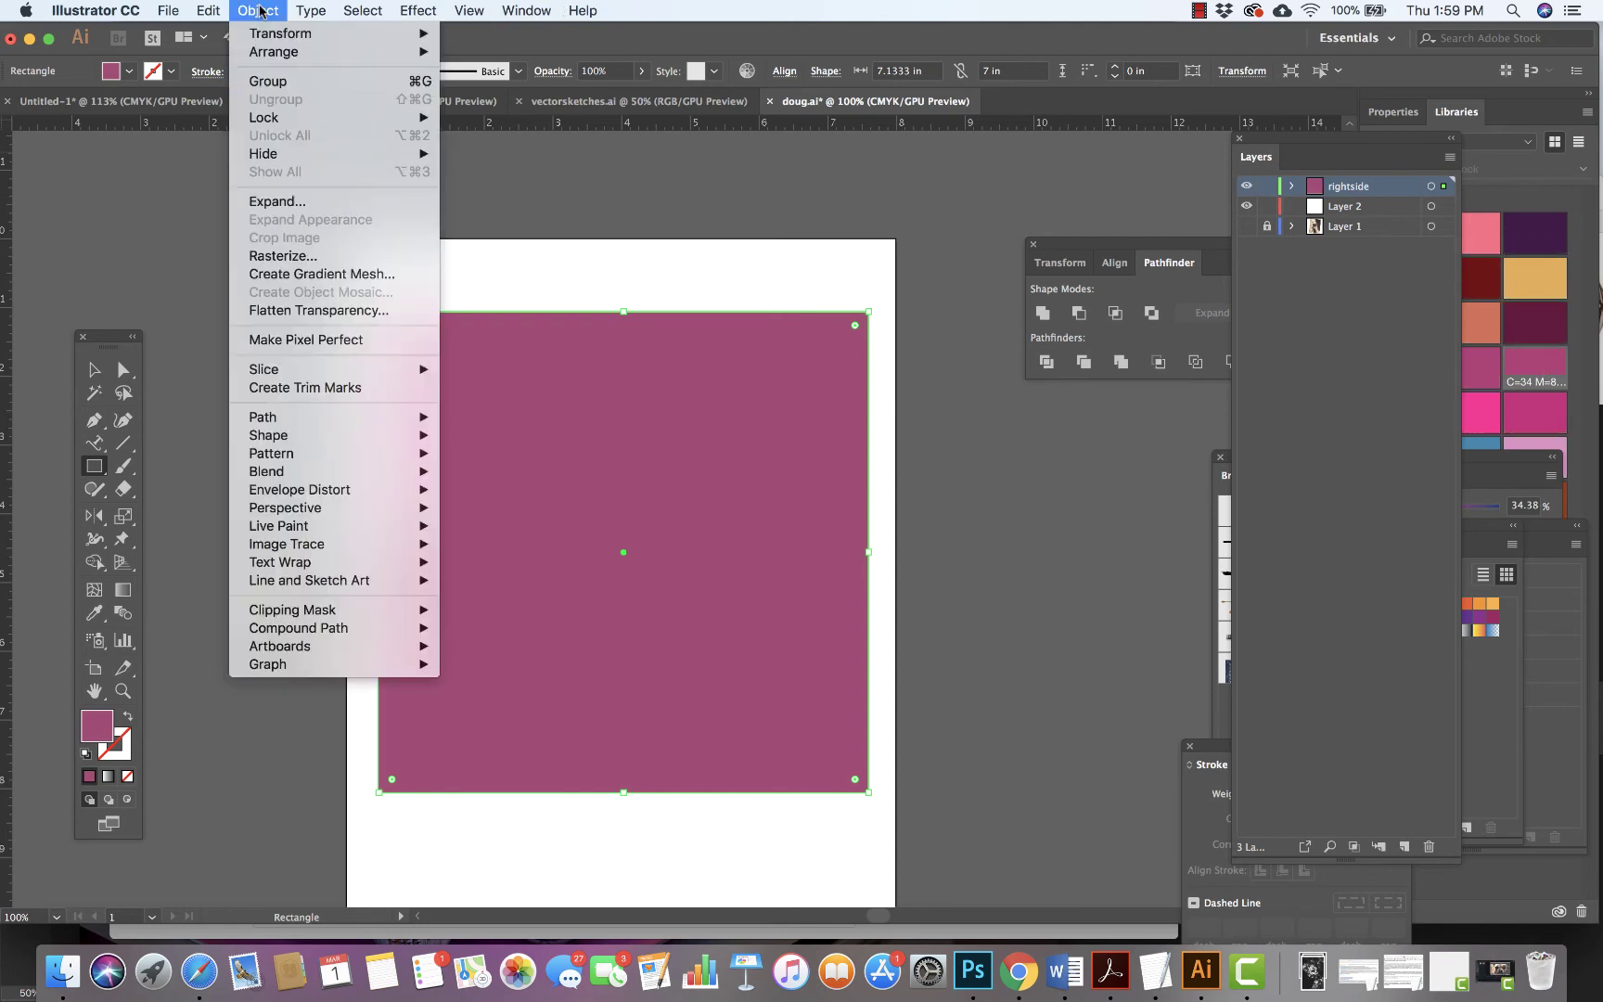
{"action": "mouse_move", "coordinate": [270, 52]}
{"action": "left_click", "coordinate": [501, 106]}
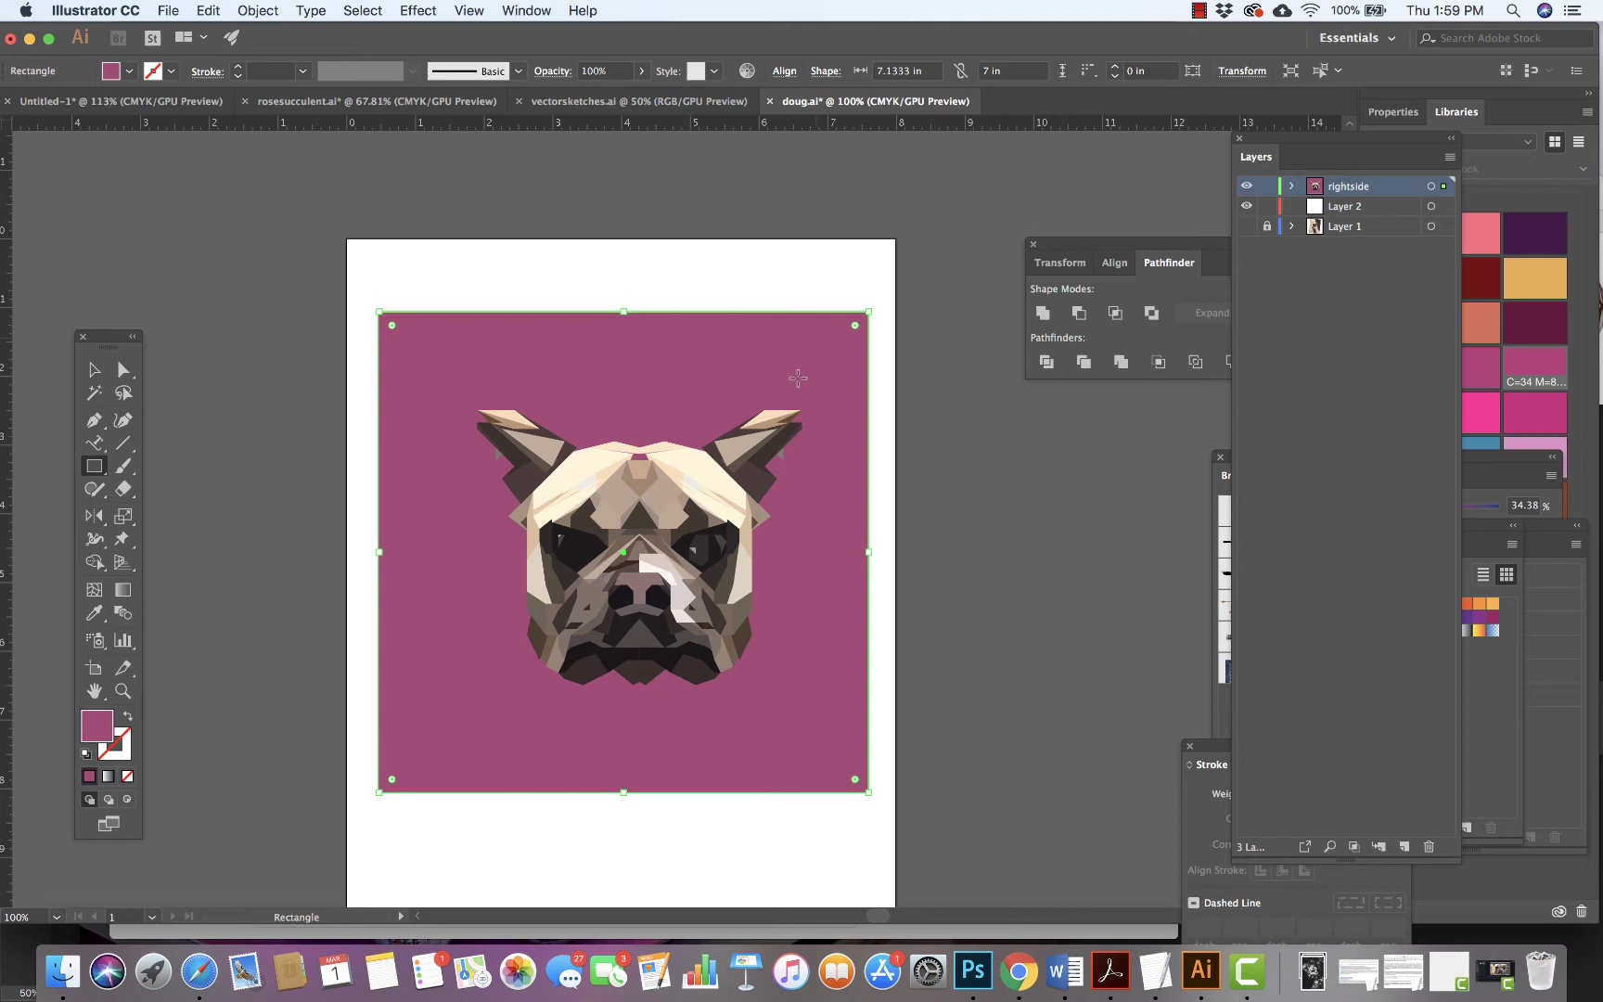
{"action": "key", "text": "space"}
{"action": "left_click_drag", "start_coordinate": [699, 491], "coordinate": [672, 465]}
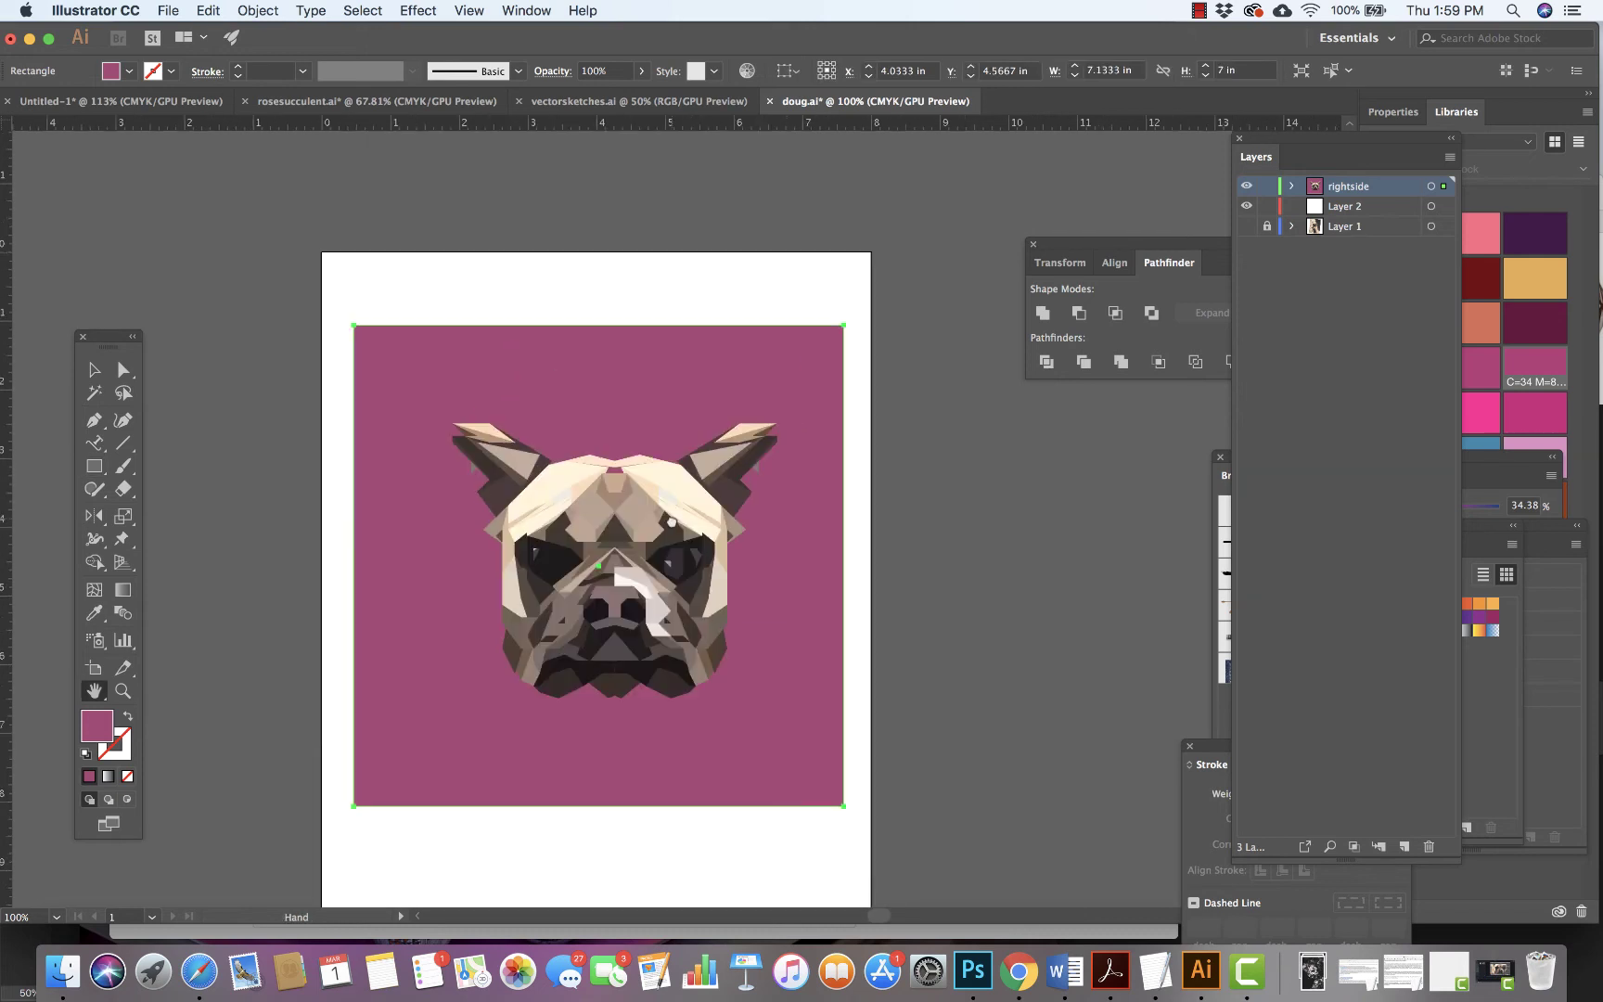
Pull the artboard's top, right and left edges in to the magenta square's edges.
{"action": "left_click", "coordinate": [93, 668]}
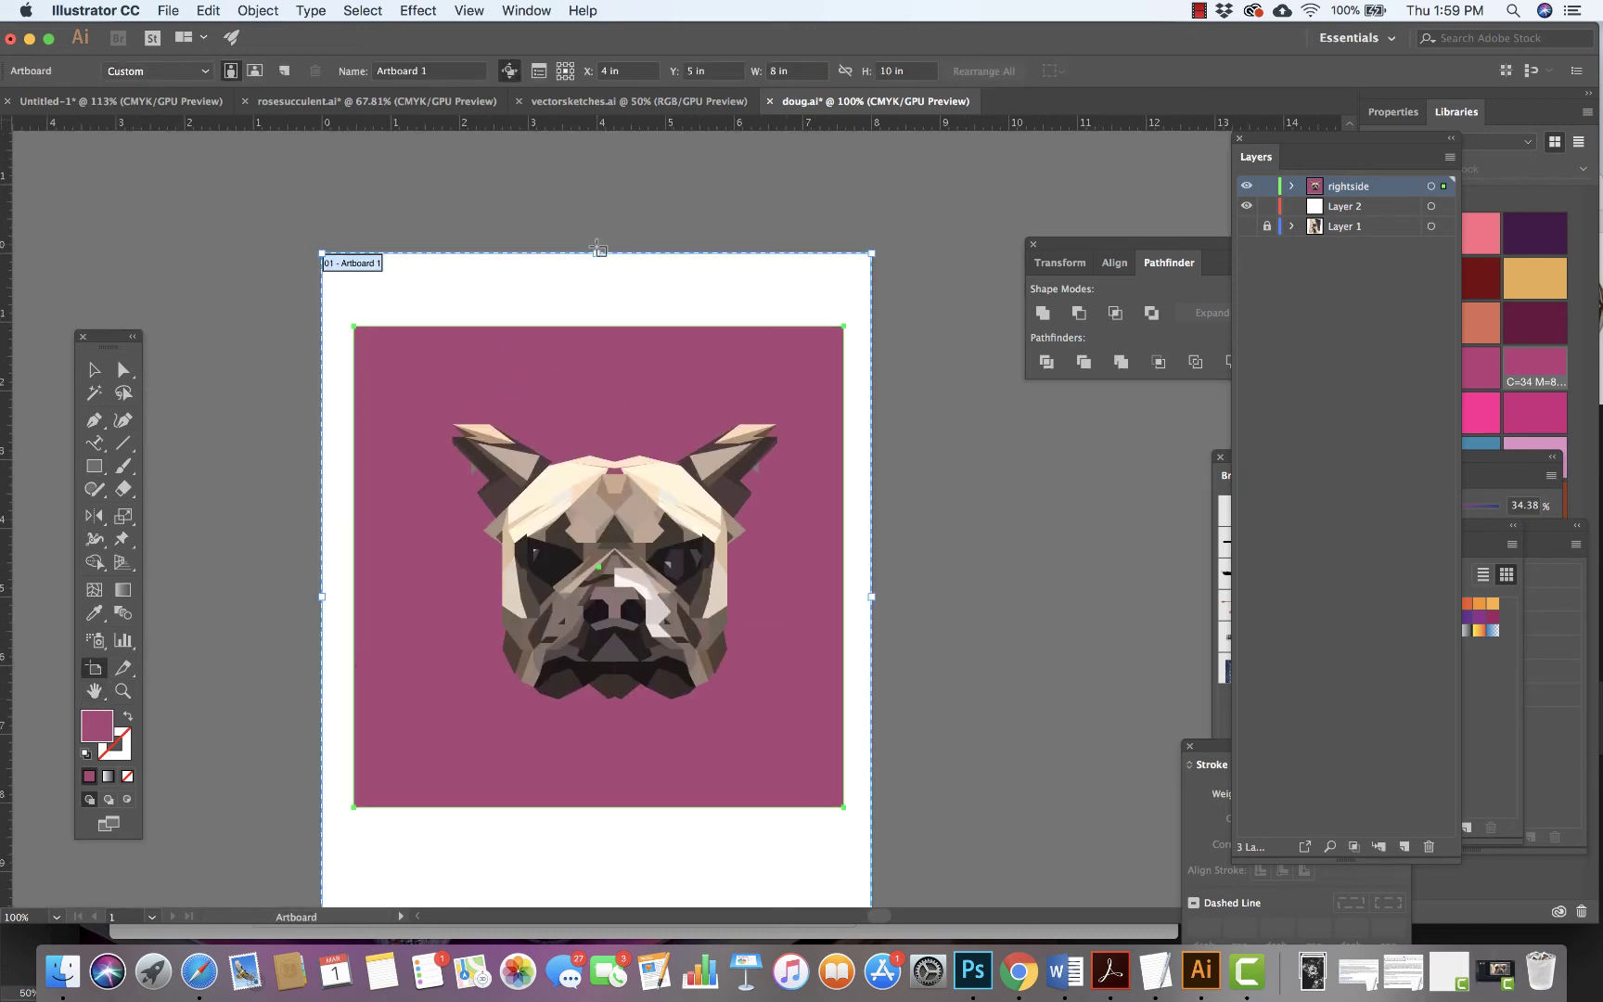
{"action": "left_click_drag", "start_coordinate": [598, 257], "coordinate": [602, 326]}
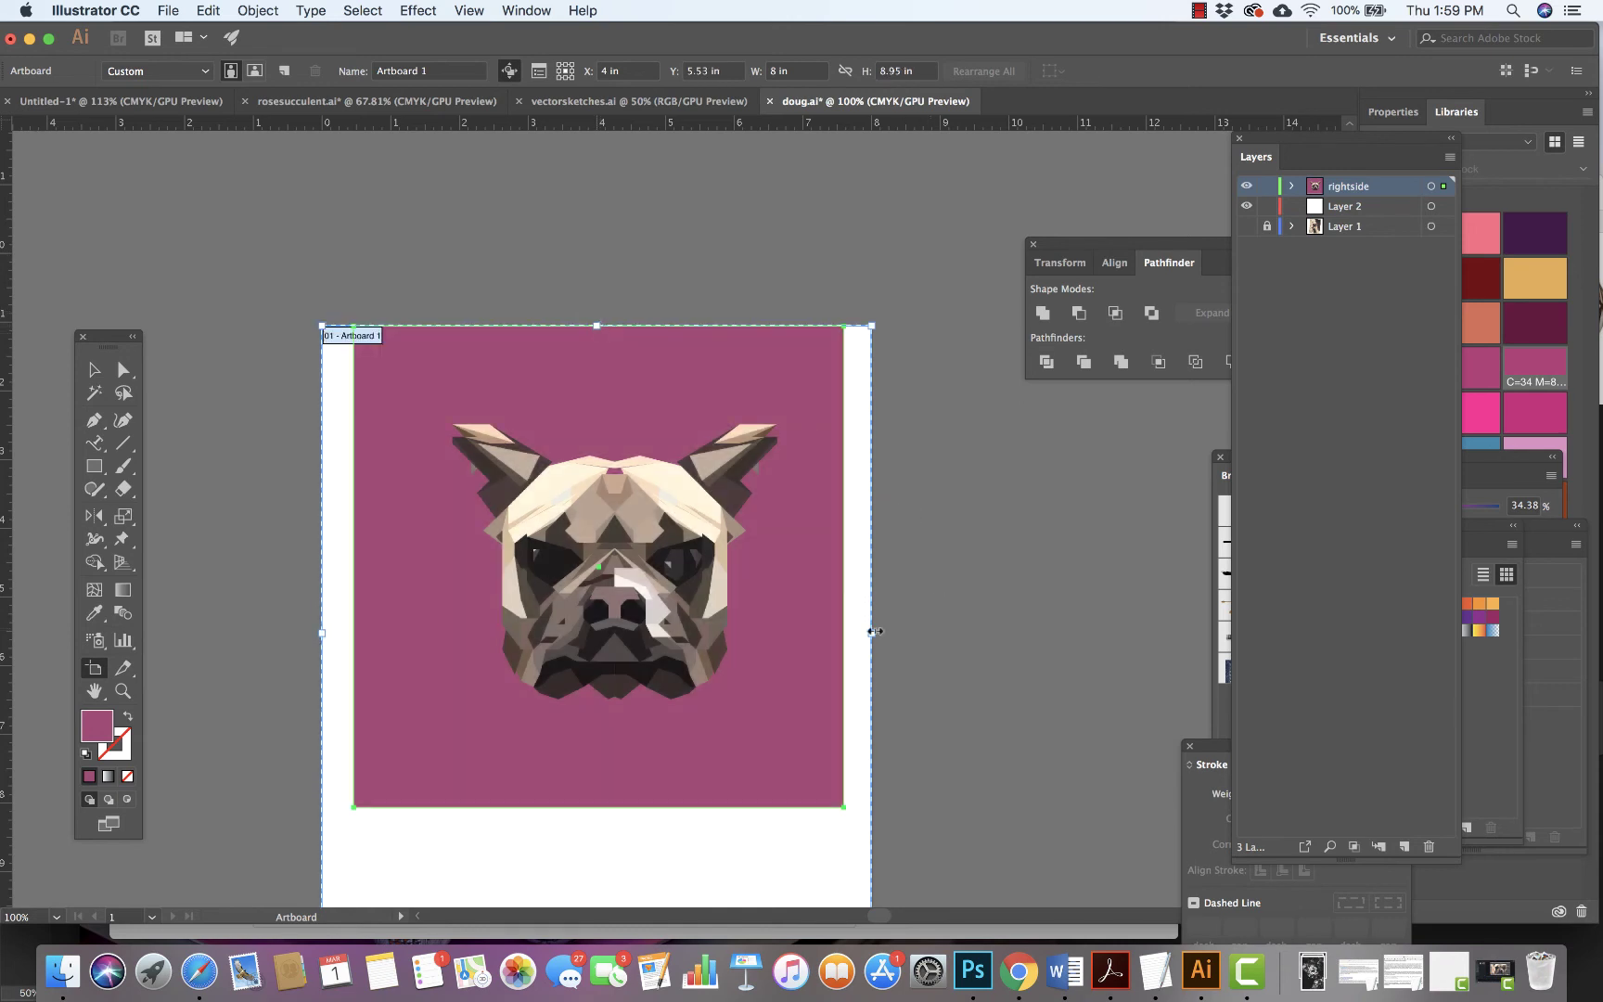
{"action": "left_click_drag", "start_coordinate": [871, 635], "coordinate": [843, 634]}
{"action": "mouse_move", "coordinate": [322, 633]}
{"action": "left_mouse_down"}
{"action": "mouse_move", "coordinate": [354, 632]}
{"action": "mouse_move", "coordinate": [330, 636]}
{"action": "left_mouse_up"}
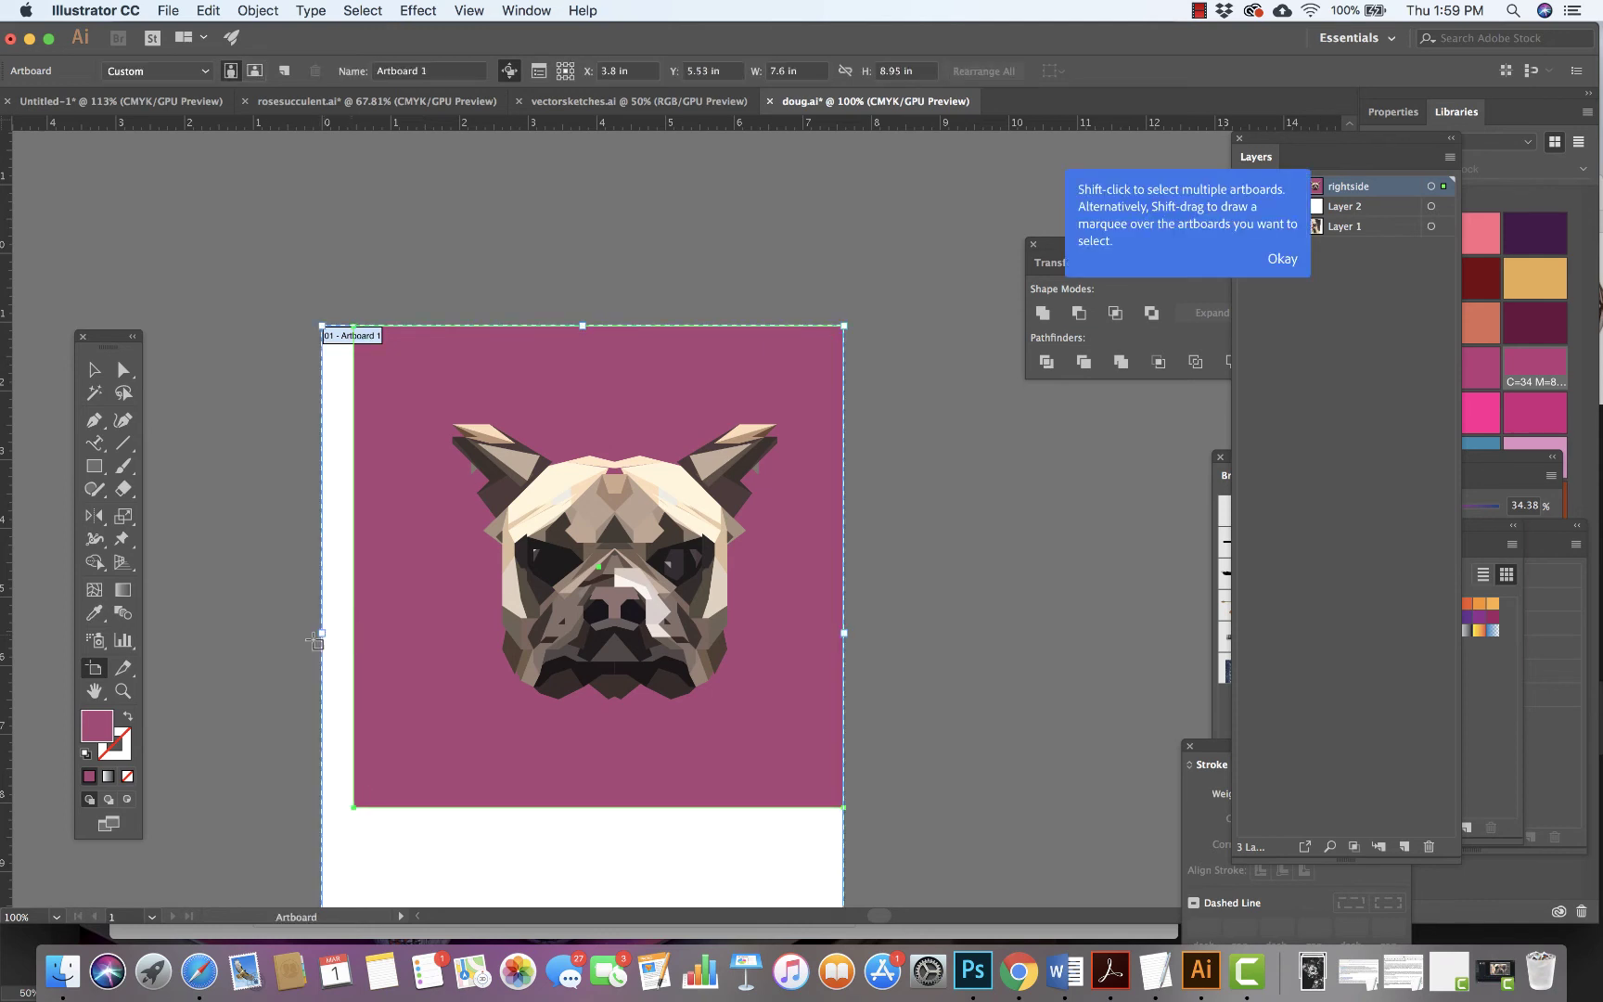
{"action": "left_click_drag", "start_coordinate": [321, 631], "coordinate": [352, 631]}
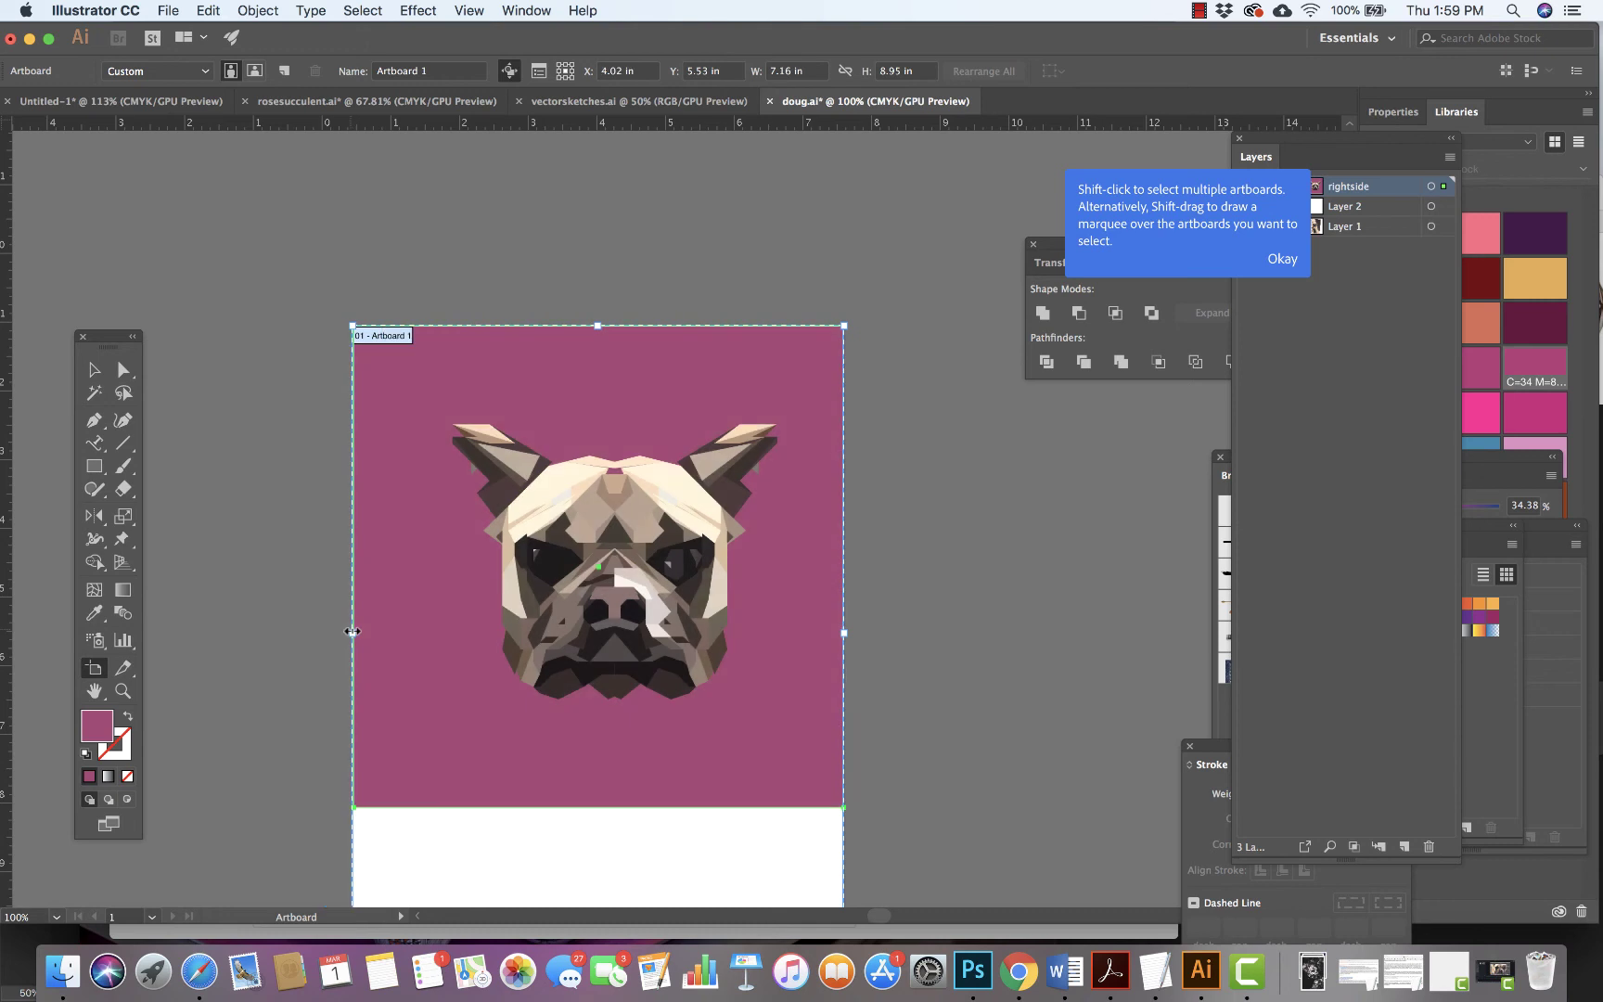
Raise the artboard's bottom edge to the square's bottom, trimming the white strip.
{"action": "key", "text": "h"}
{"action": "left_click_drag", "start_coordinate": [403, 681], "coordinate": [423, 490]}
{"action": "left_click", "coordinate": [94, 668]}
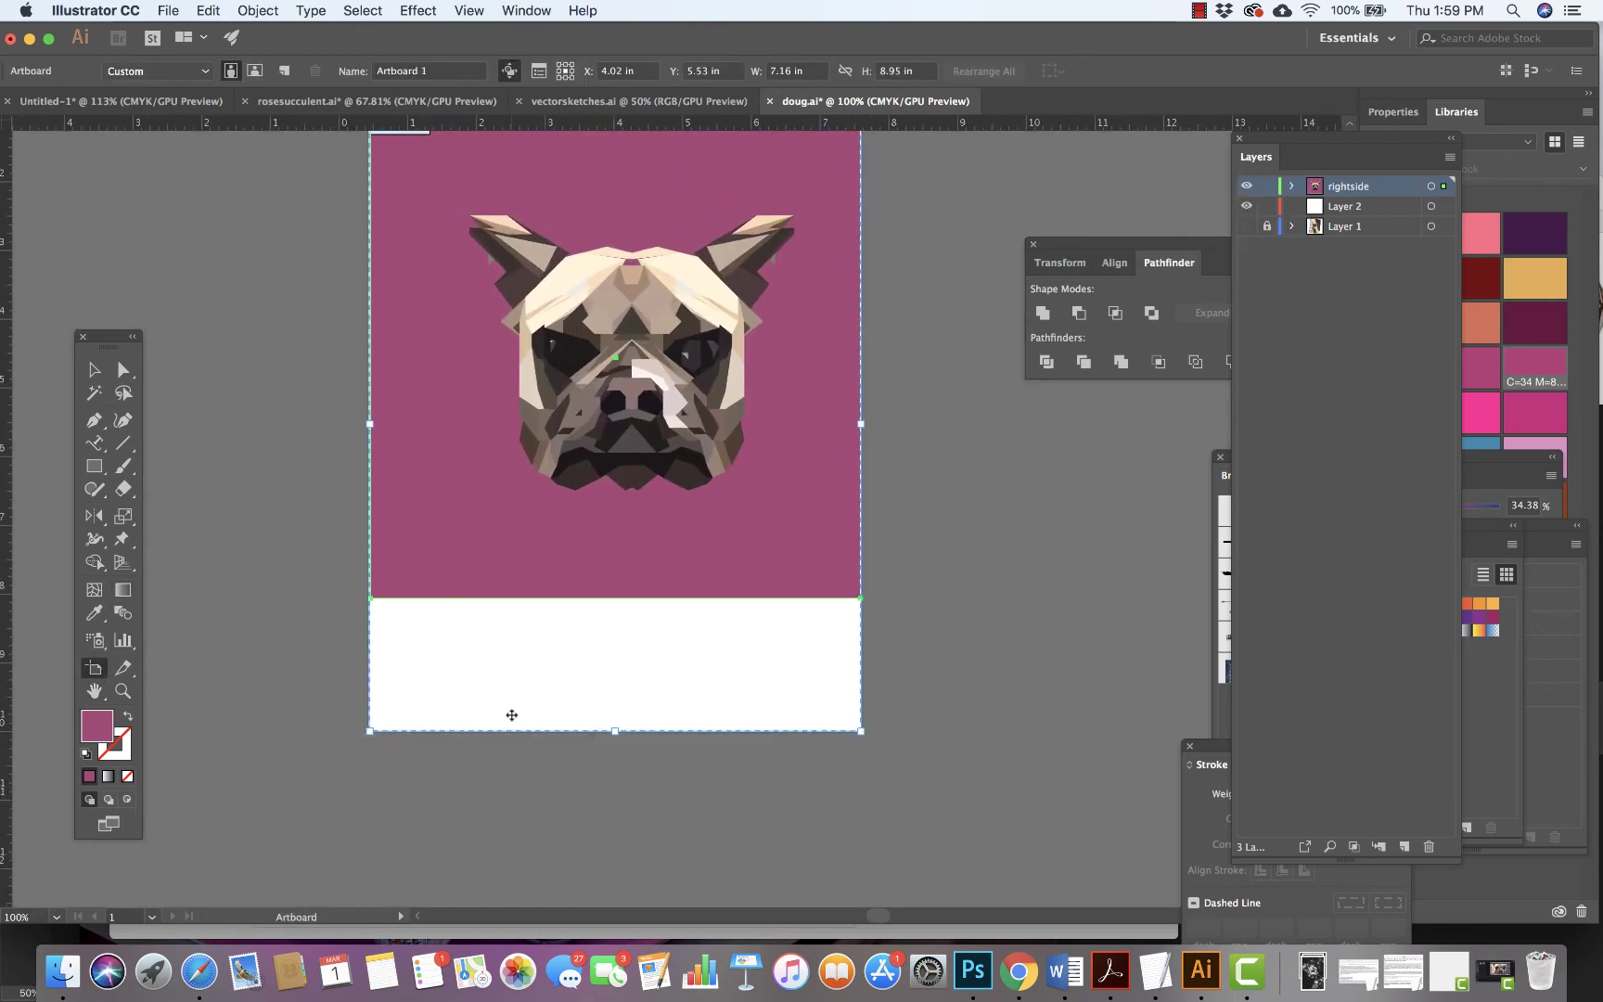
{"action": "left_click_drag", "start_coordinate": [614, 734], "coordinate": [619, 600]}
{"action": "key", "text": "h"}
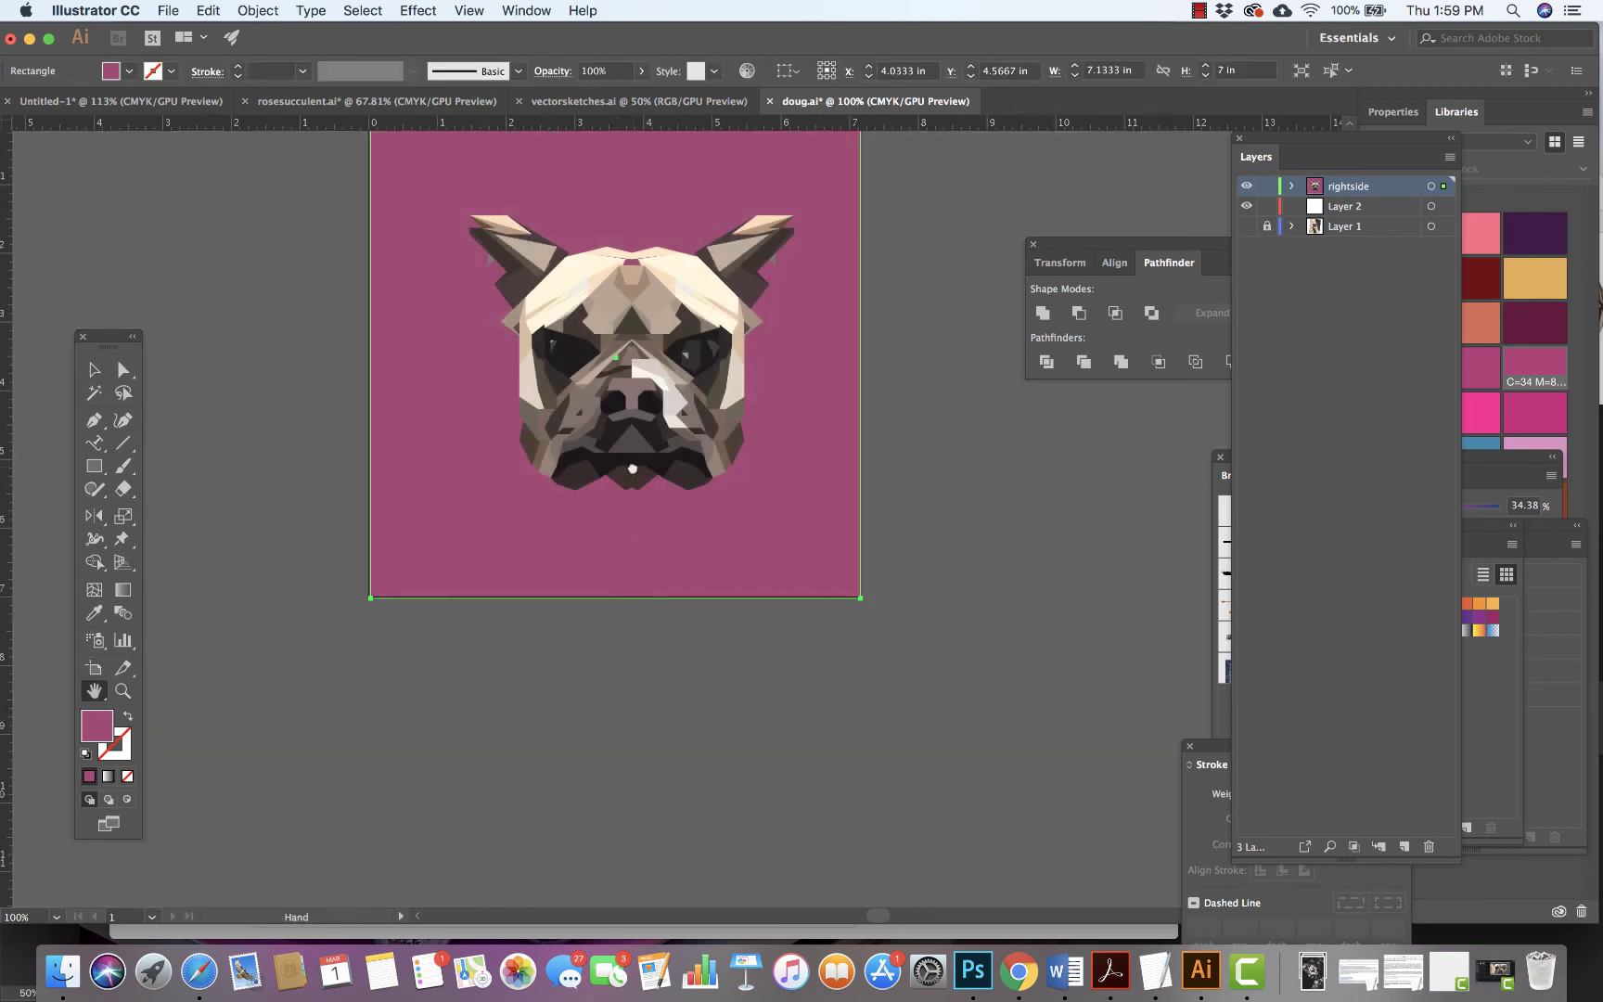
{"action": "left_click_drag", "start_coordinate": [630, 465], "coordinate": [637, 561]}
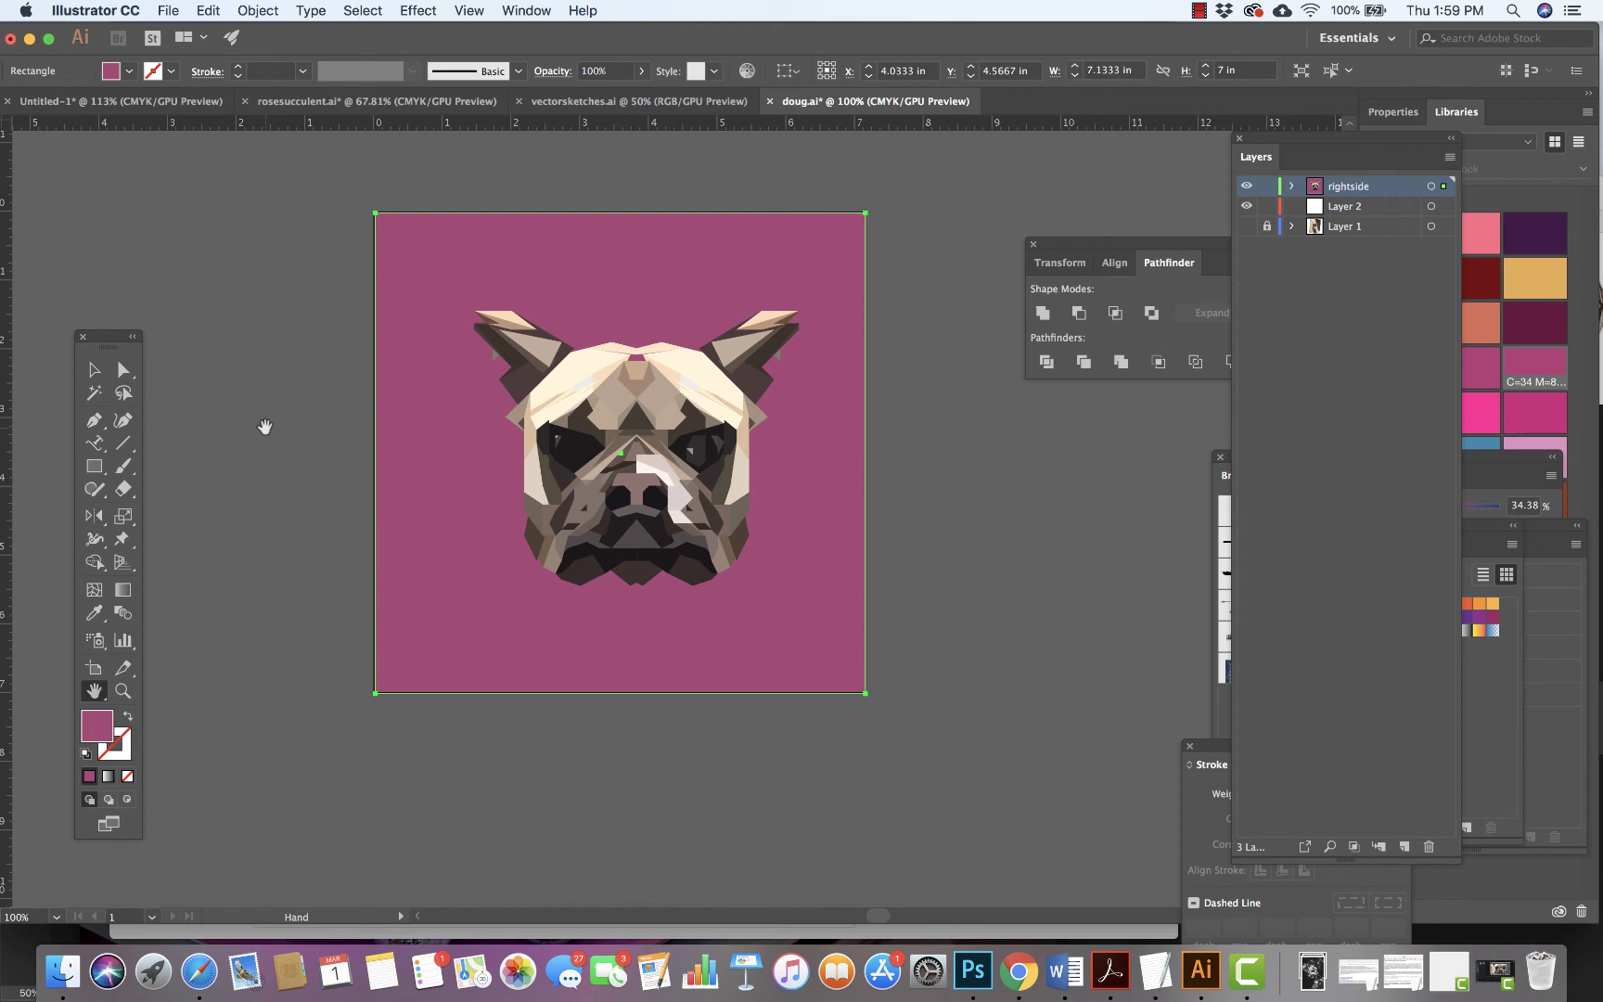
{"action": "left_click", "coordinate": [93, 369]}
Move the dog face group slightly left, then view it at 200% centred in the window.
{"action": "left_click", "coordinate": [278, 403]}
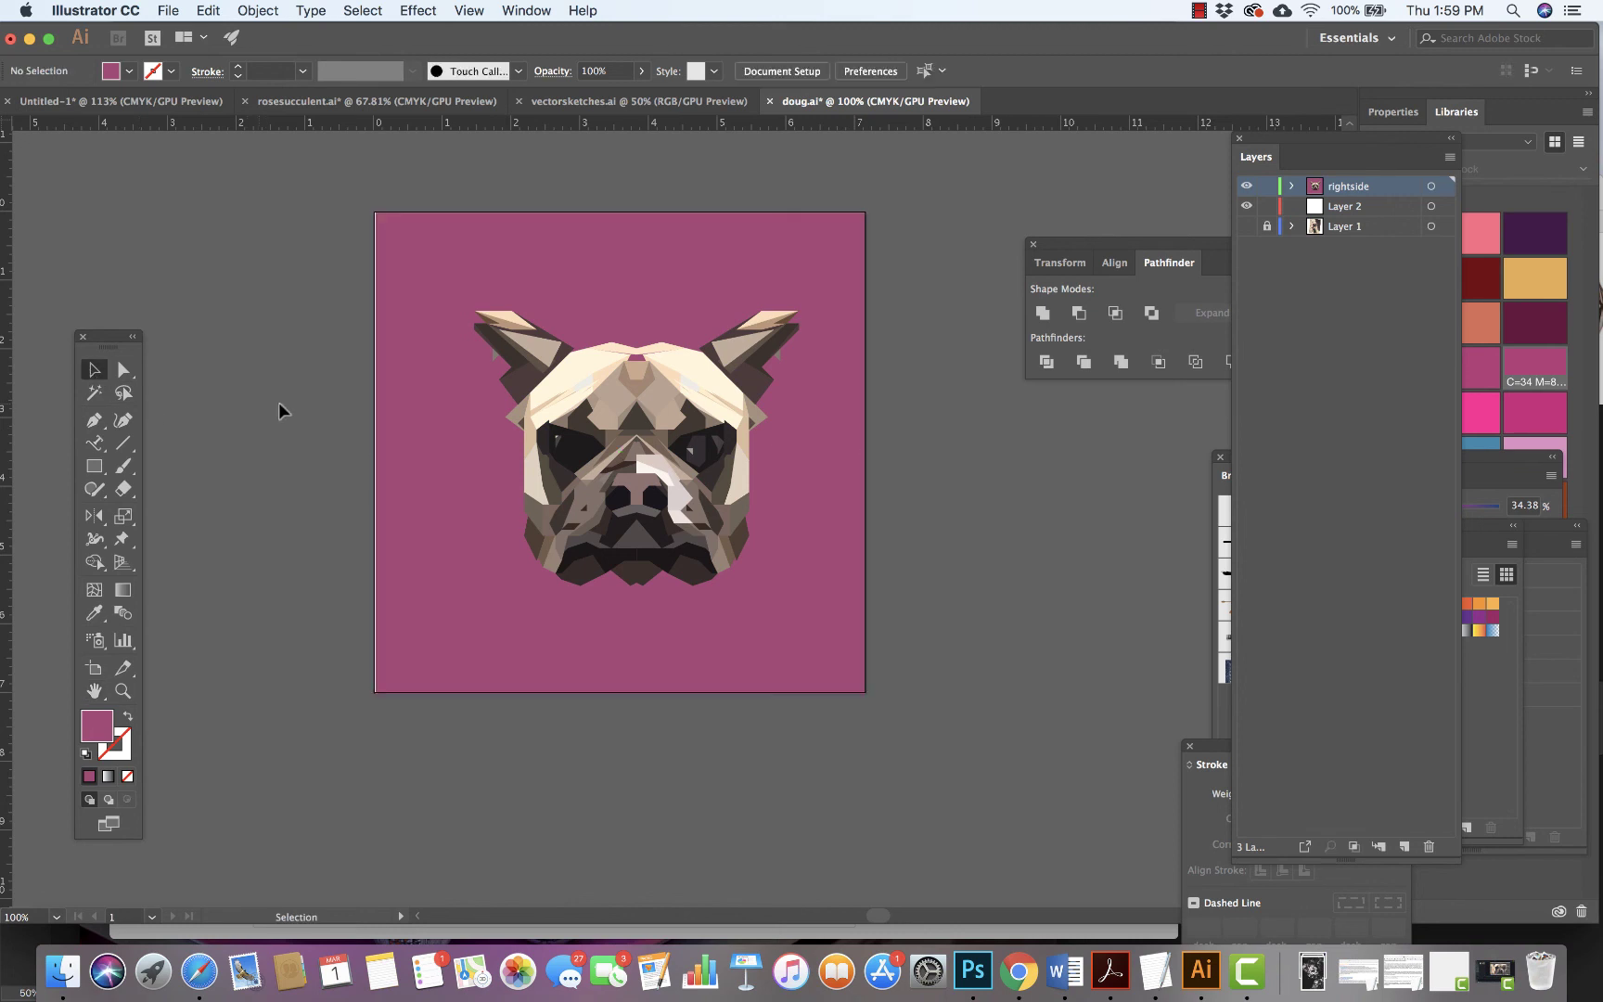
{"action": "left_click", "coordinate": [637, 440]}
{"action": "left_click_drag", "start_coordinate": [636, 440], "coordinate": [626, 440]}
{"action": "left_click", "coordinate": [429, 272]}
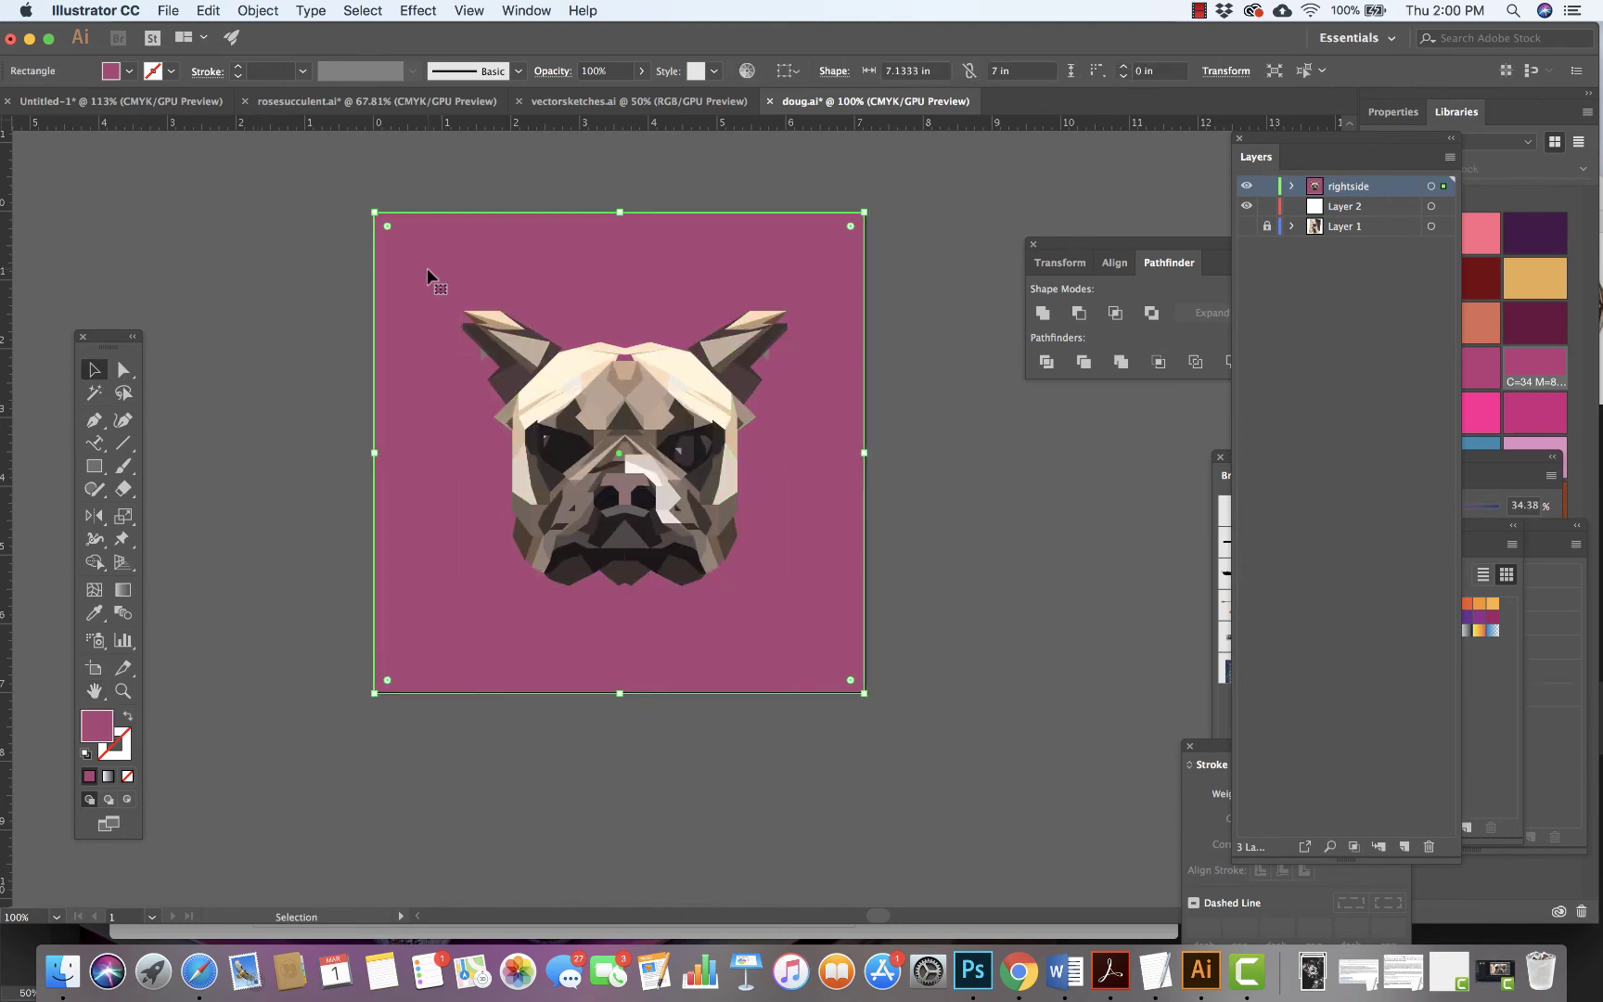
{"action": "left_click", "coordinate": [293, 266]}
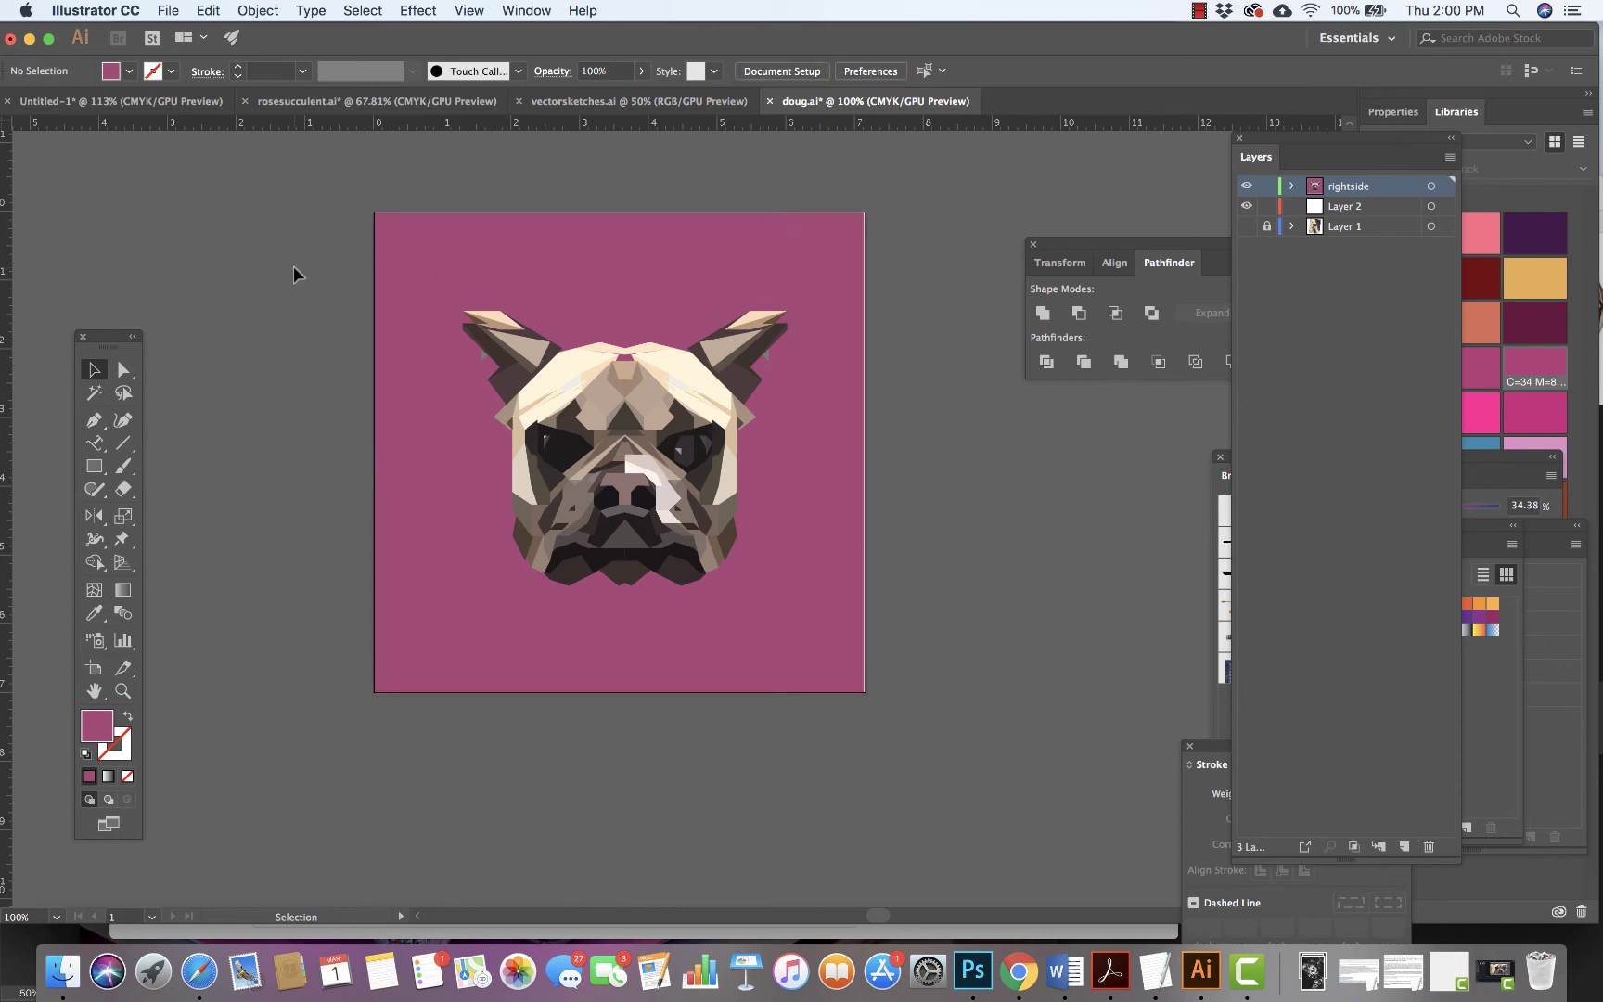
{"action": "key", "text": "super+equal"}
{"action": "key", "text": "super+equal"}
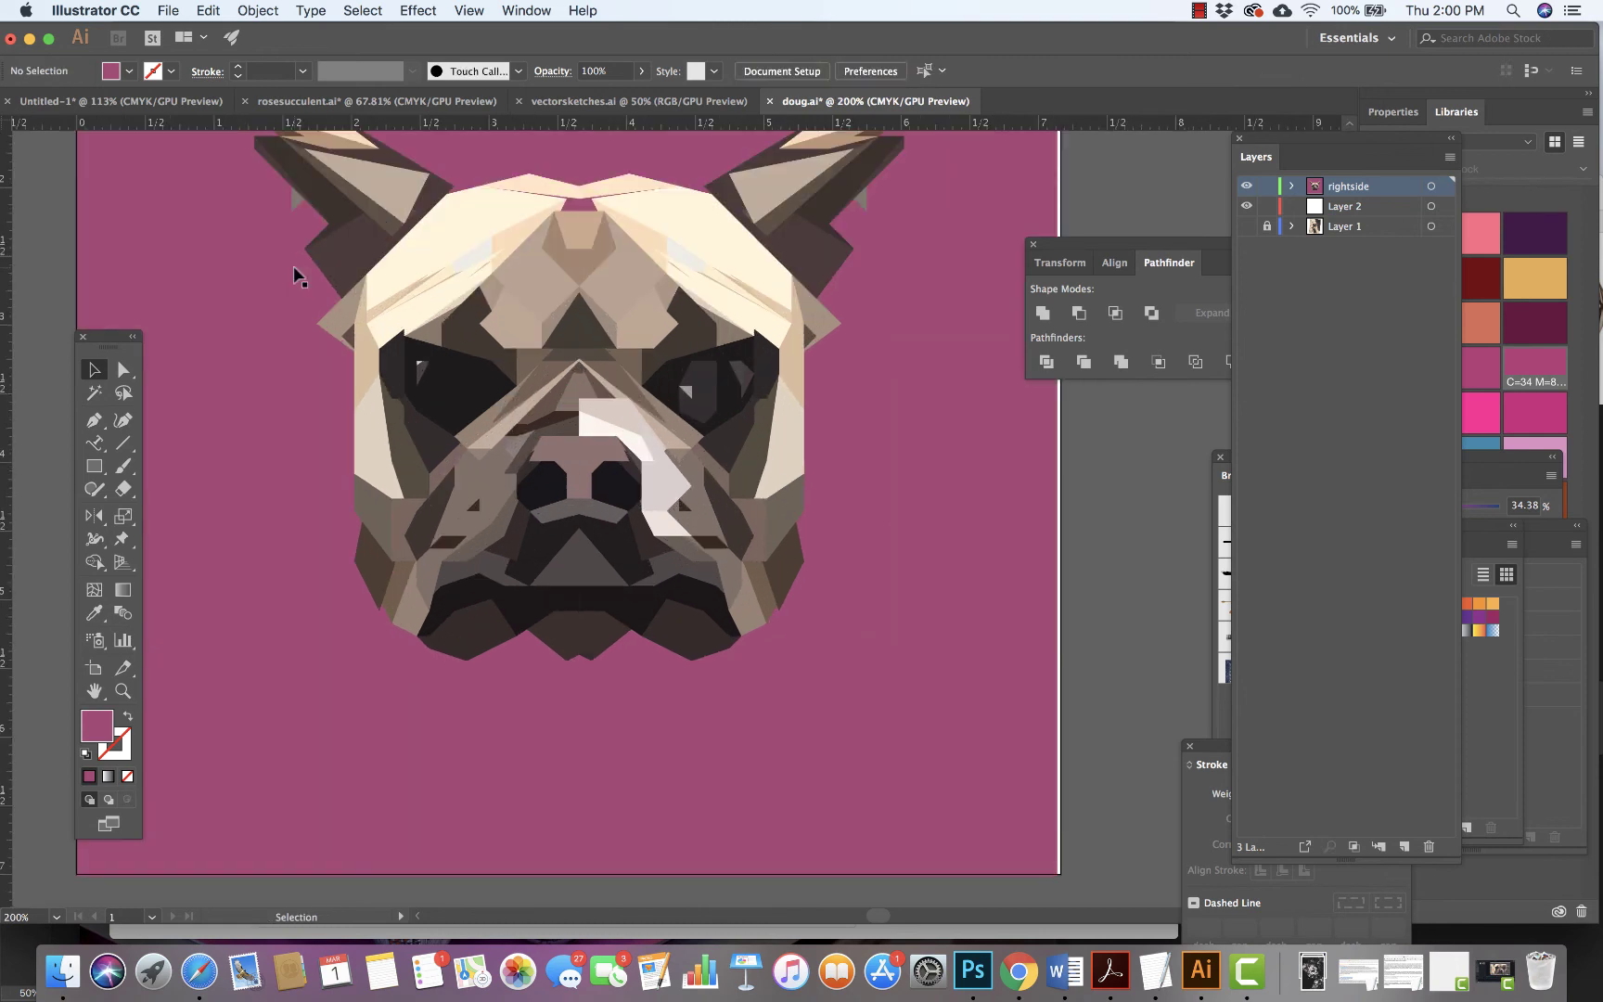
{"action": "key", "text": "space"}
{"action": "left_click_drag", "start_coordinate": [440, 332], "coordinate": [511, 452]}
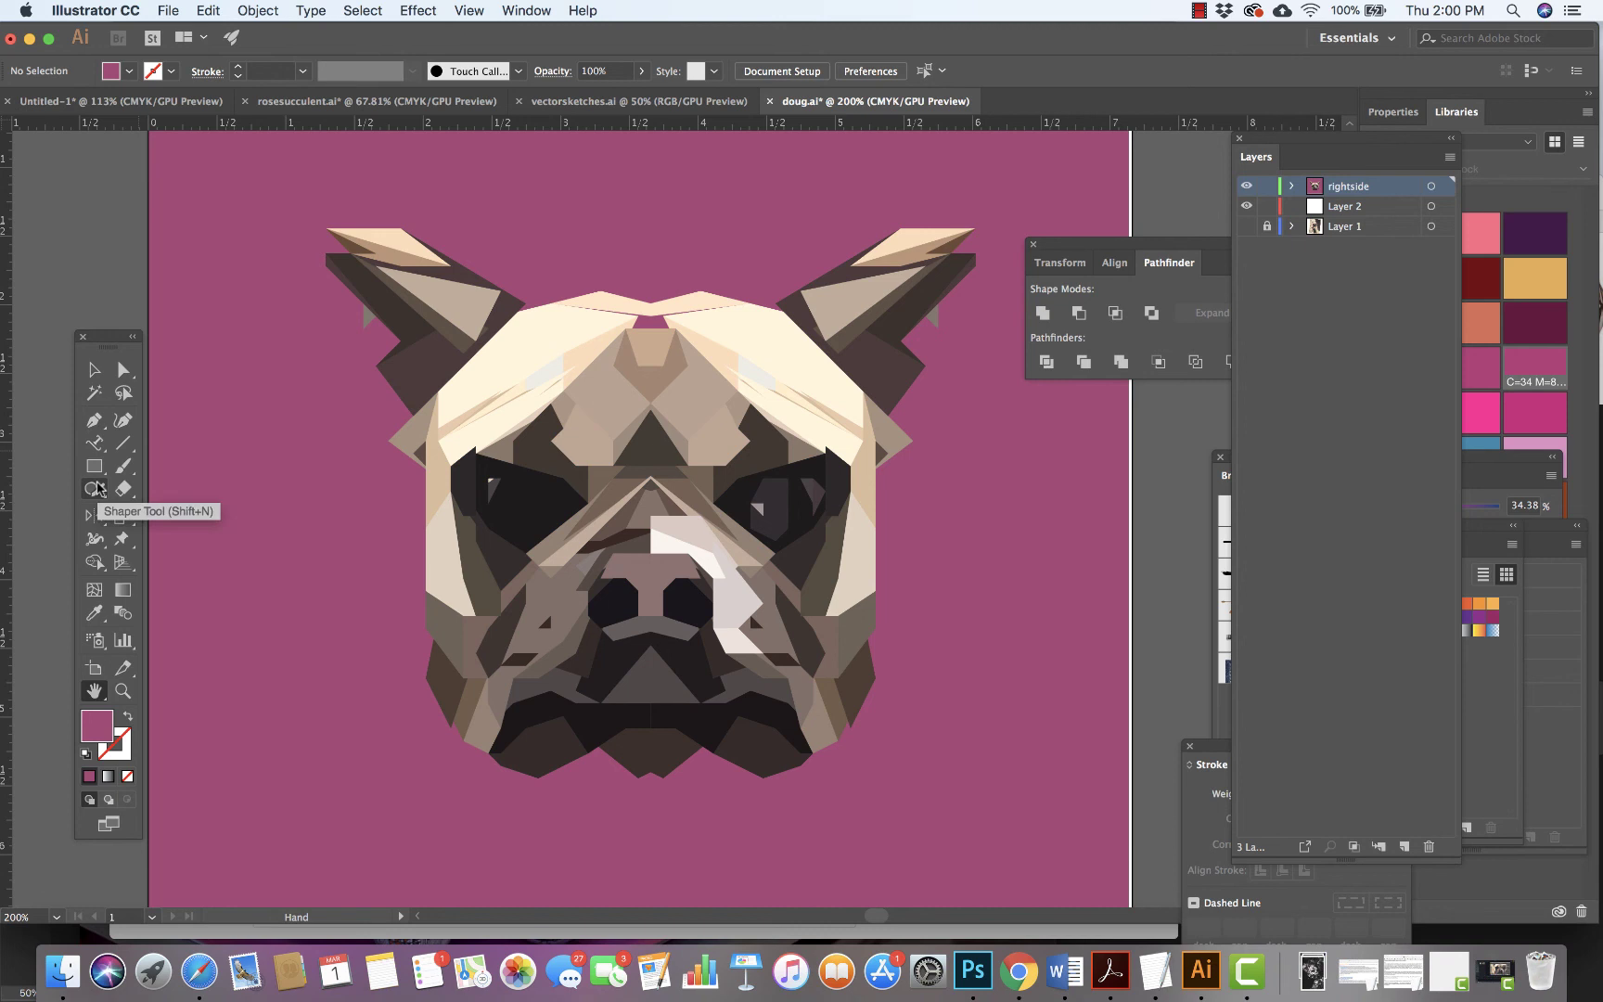
Draw a closed five-corner path covering the magenta gap at the forehead top.
{"action": "key", "text": "p"}
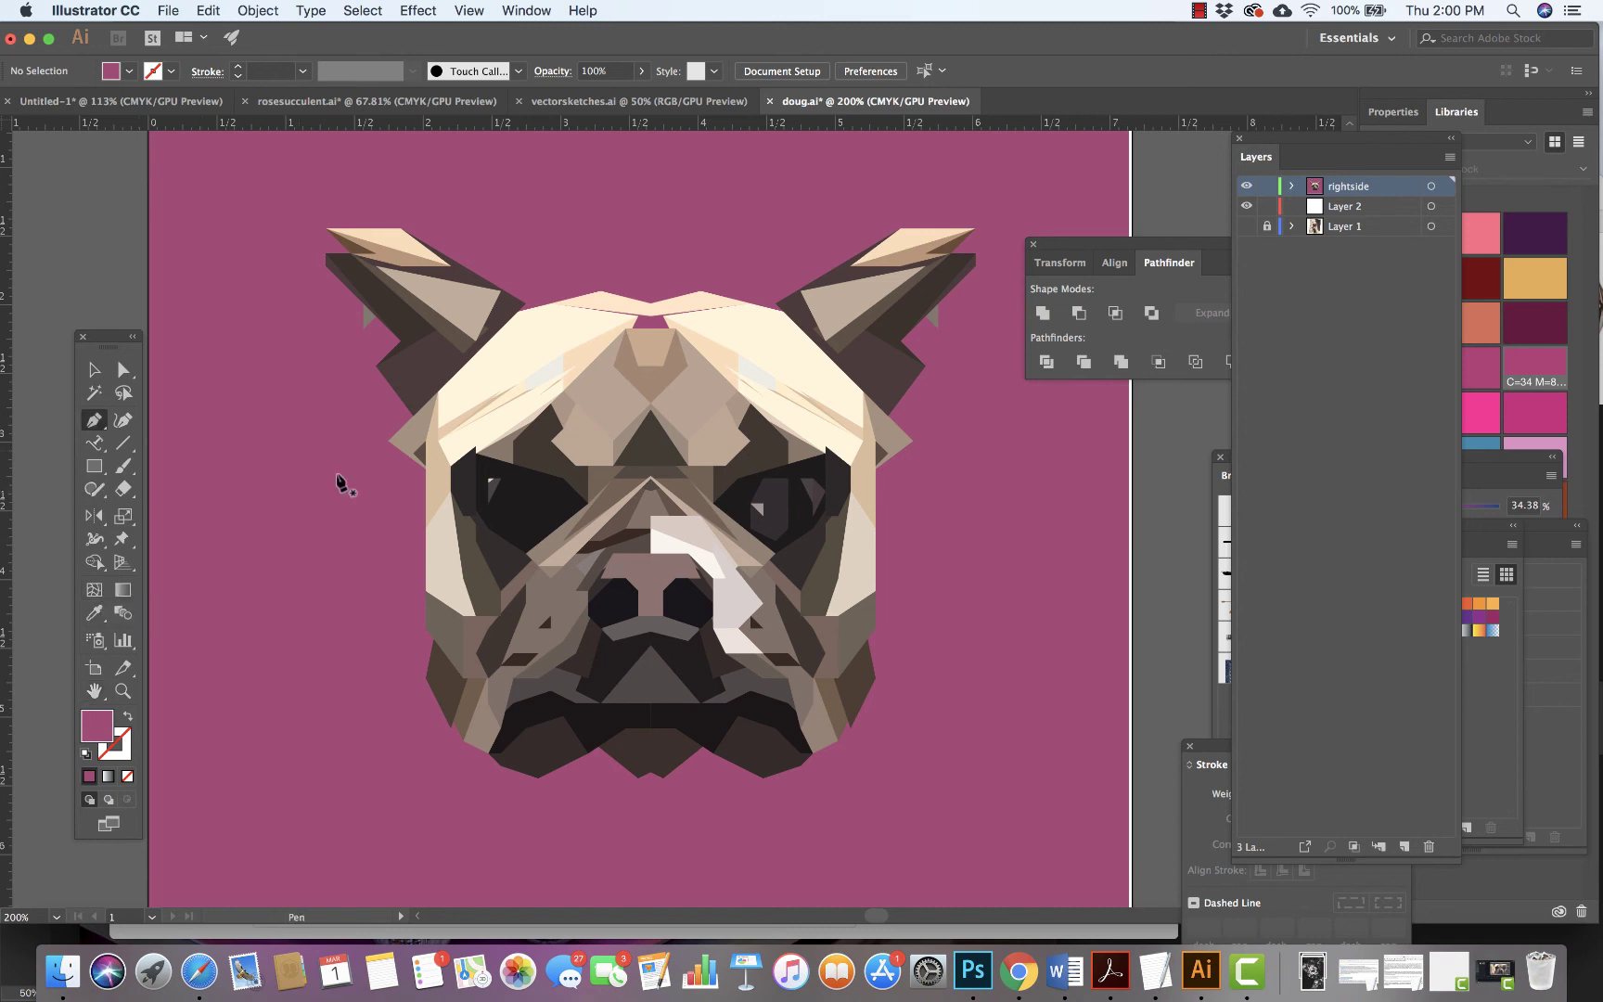
{"action": "left_click", "coordinate": [555, 306]}
{"action": "left_click", "coordinate": [662, 317]}
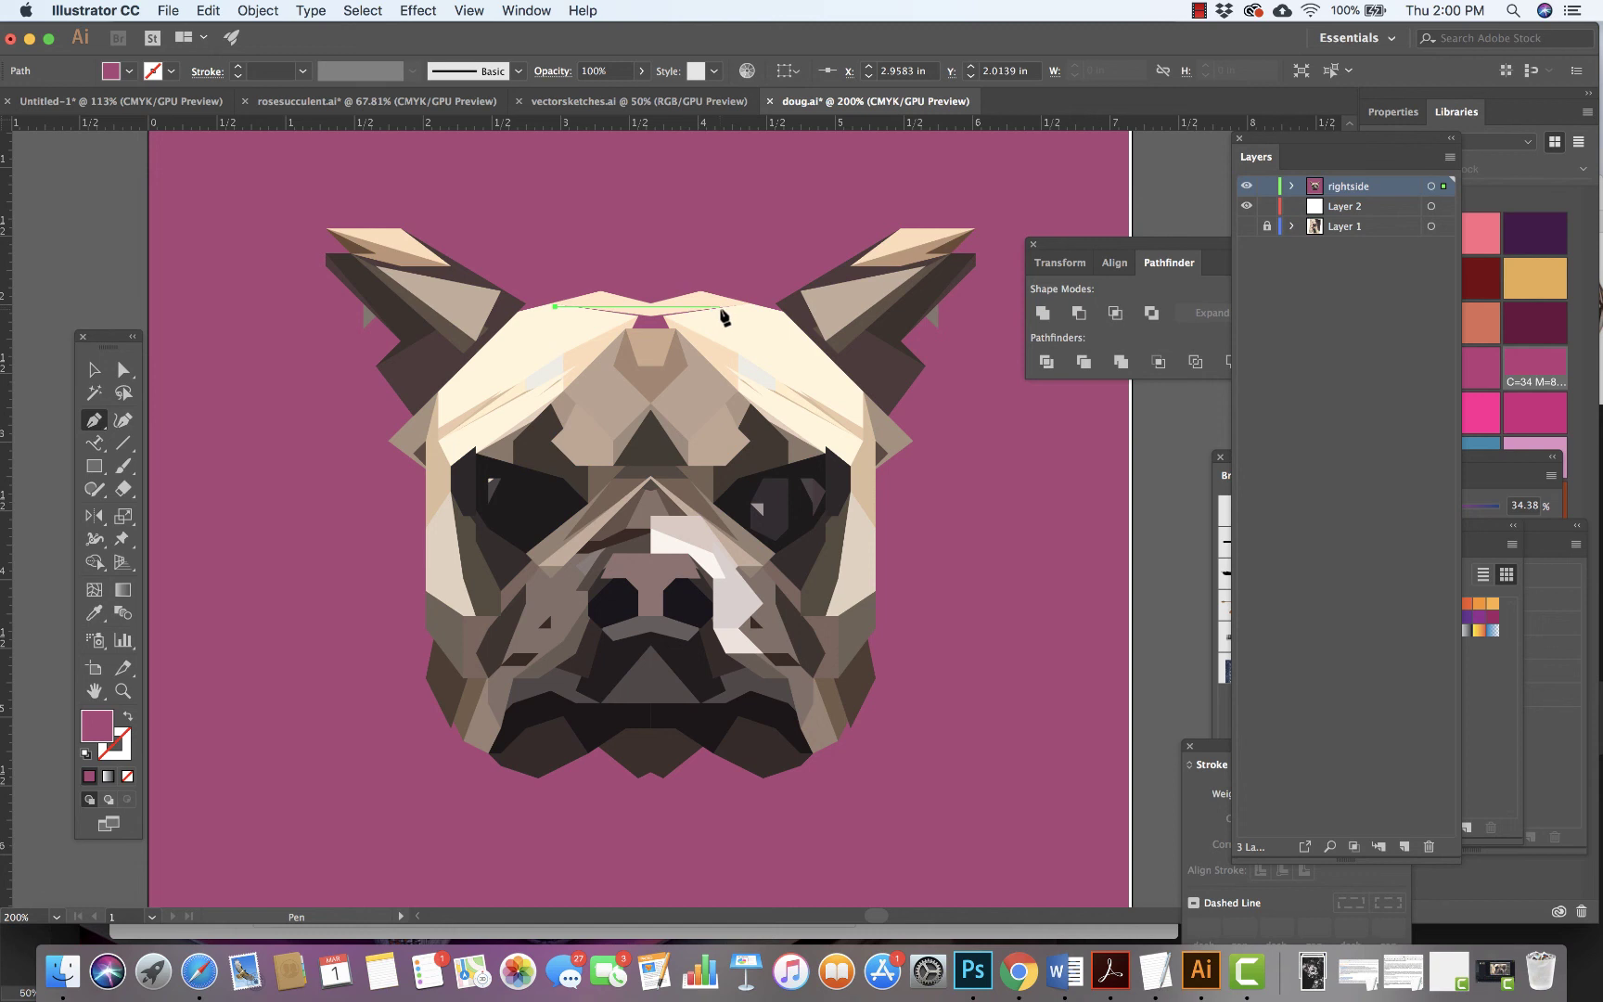
{"action": "left_click", "coordinate": [720, 306]}
{"action": "left_click", "coordinate": [738, 381]}
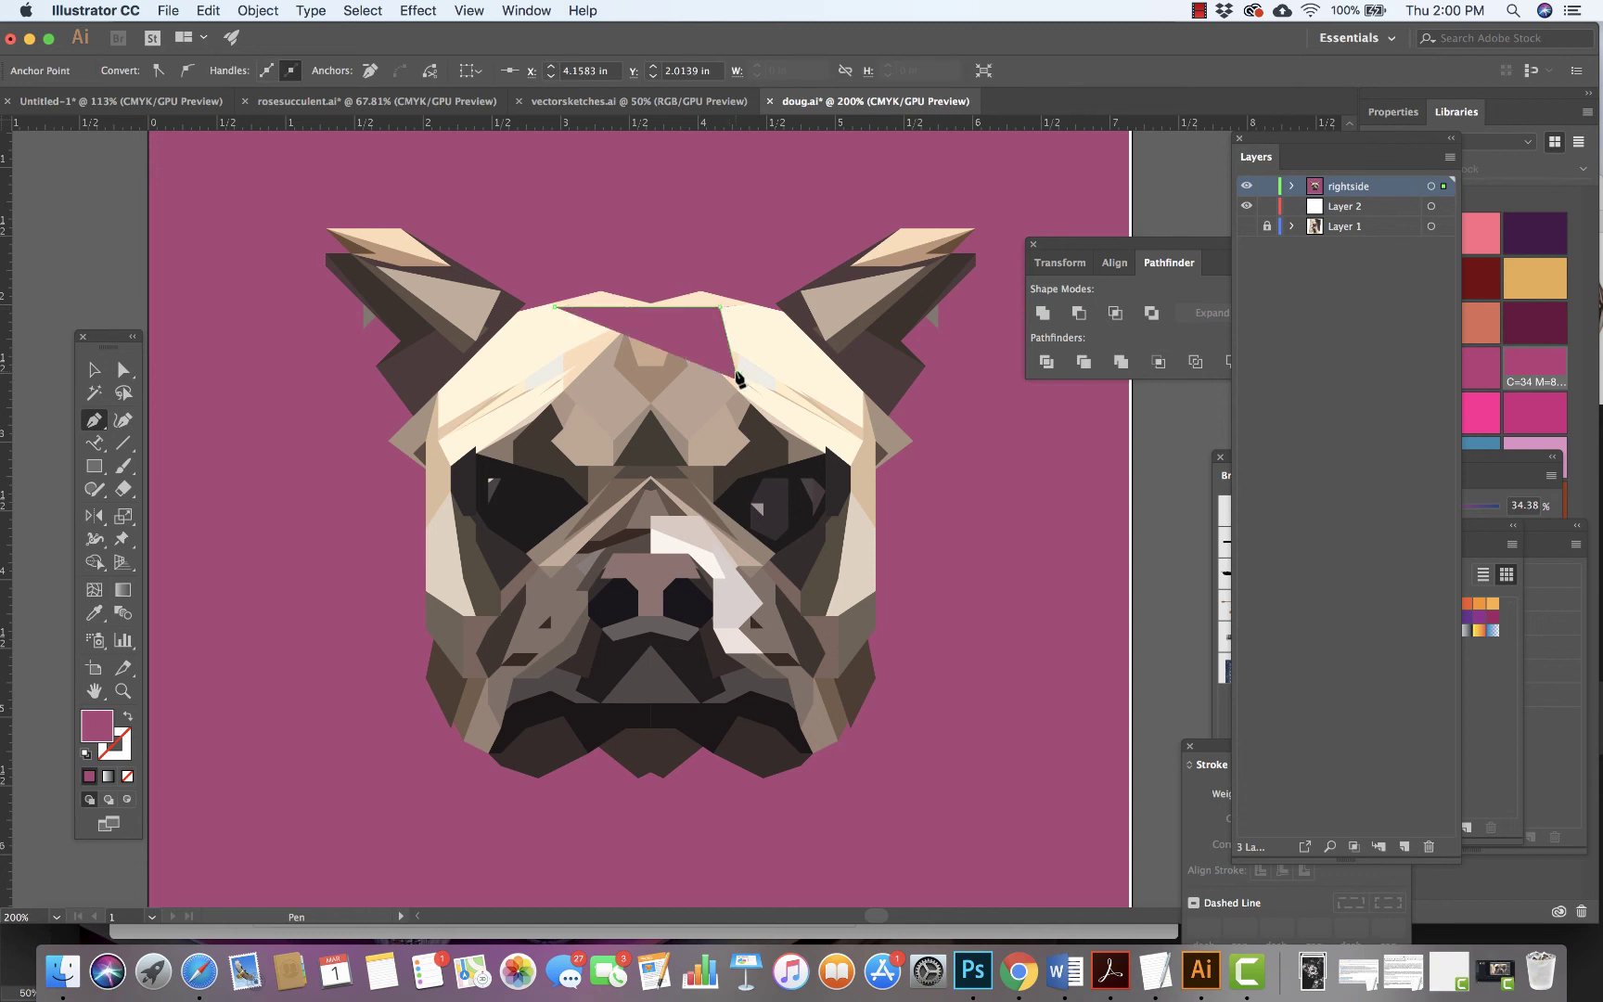
{"action": "left_click", "coordinate": [546, 388]}
{"action": "left_click", "coordinate": [554, 306]}
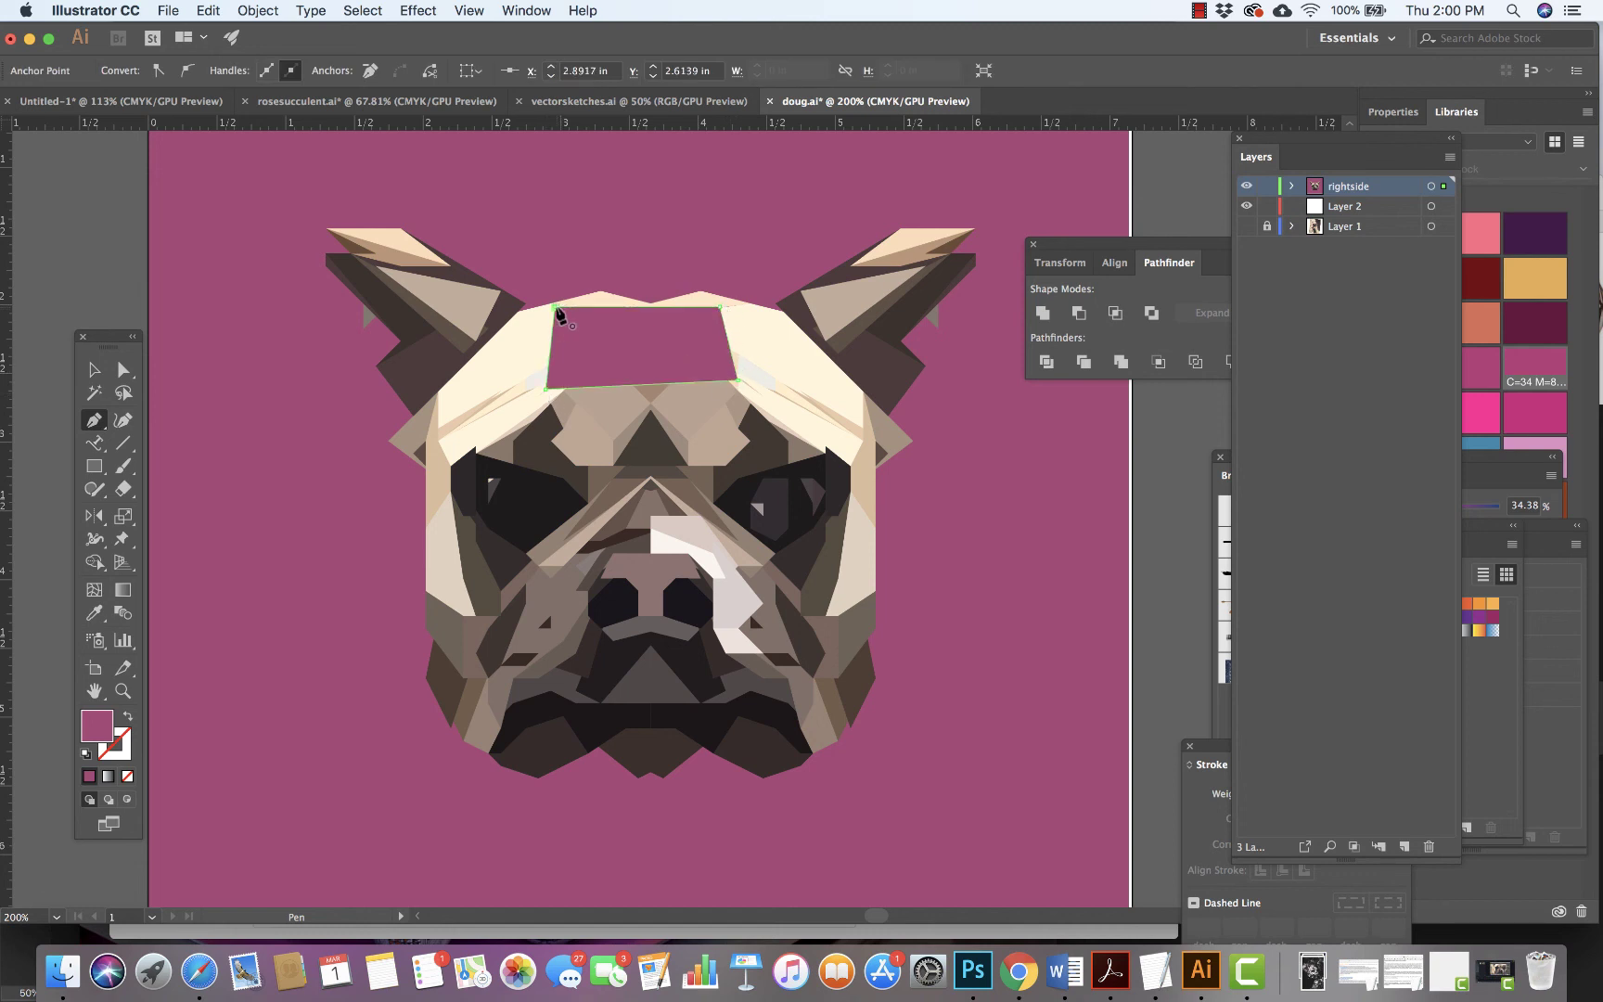
Fill the forehead shape with a sampled dark brown and send it to back.
{"action": "left_click", "coordinate": [129, 777]}
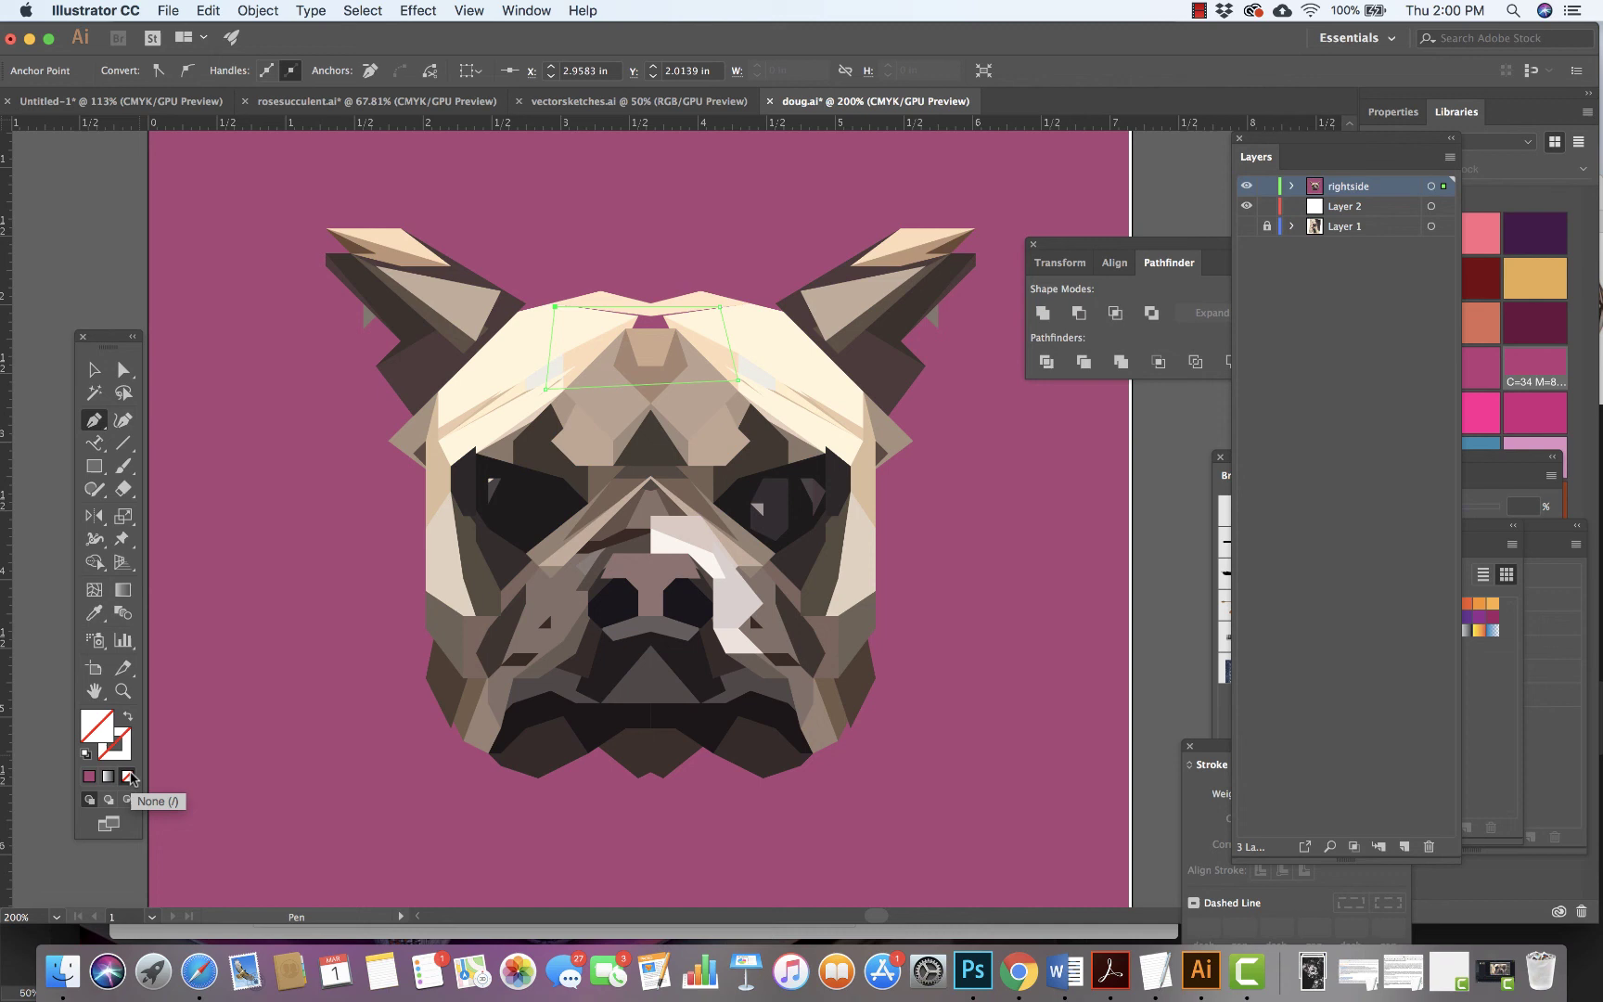
{"action": "key", "text": "i"}
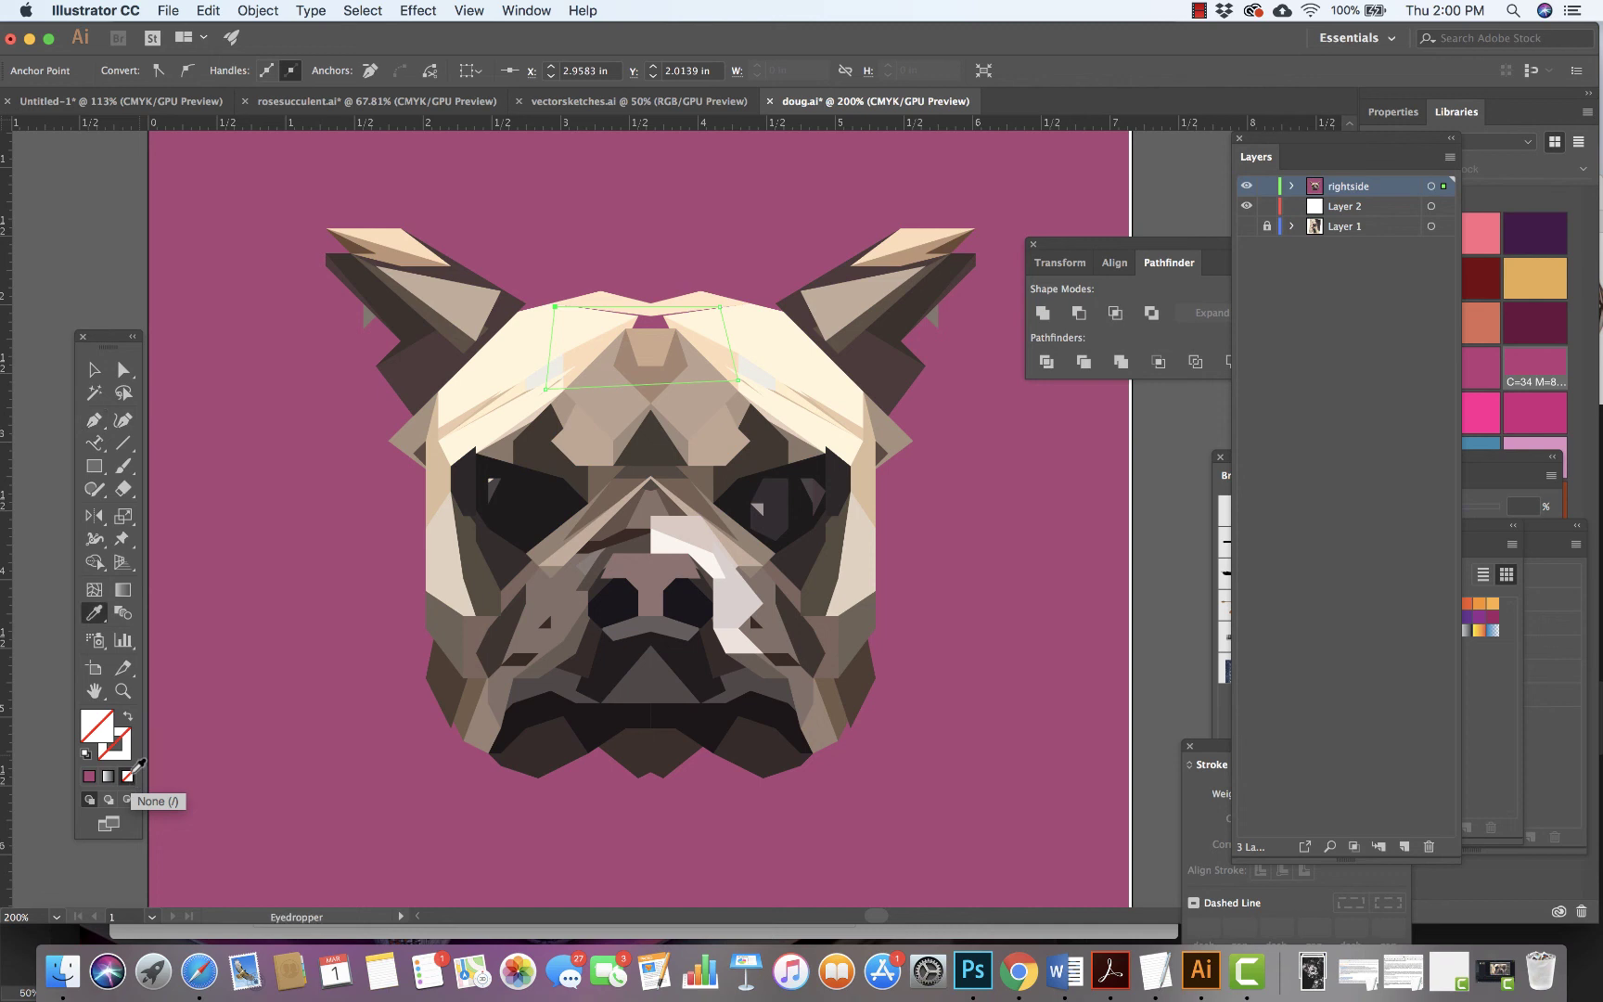
{"action": "left_click", "coordinate": [644, 434]}
{"action": "left_click", "coordinate": [258, 10]}
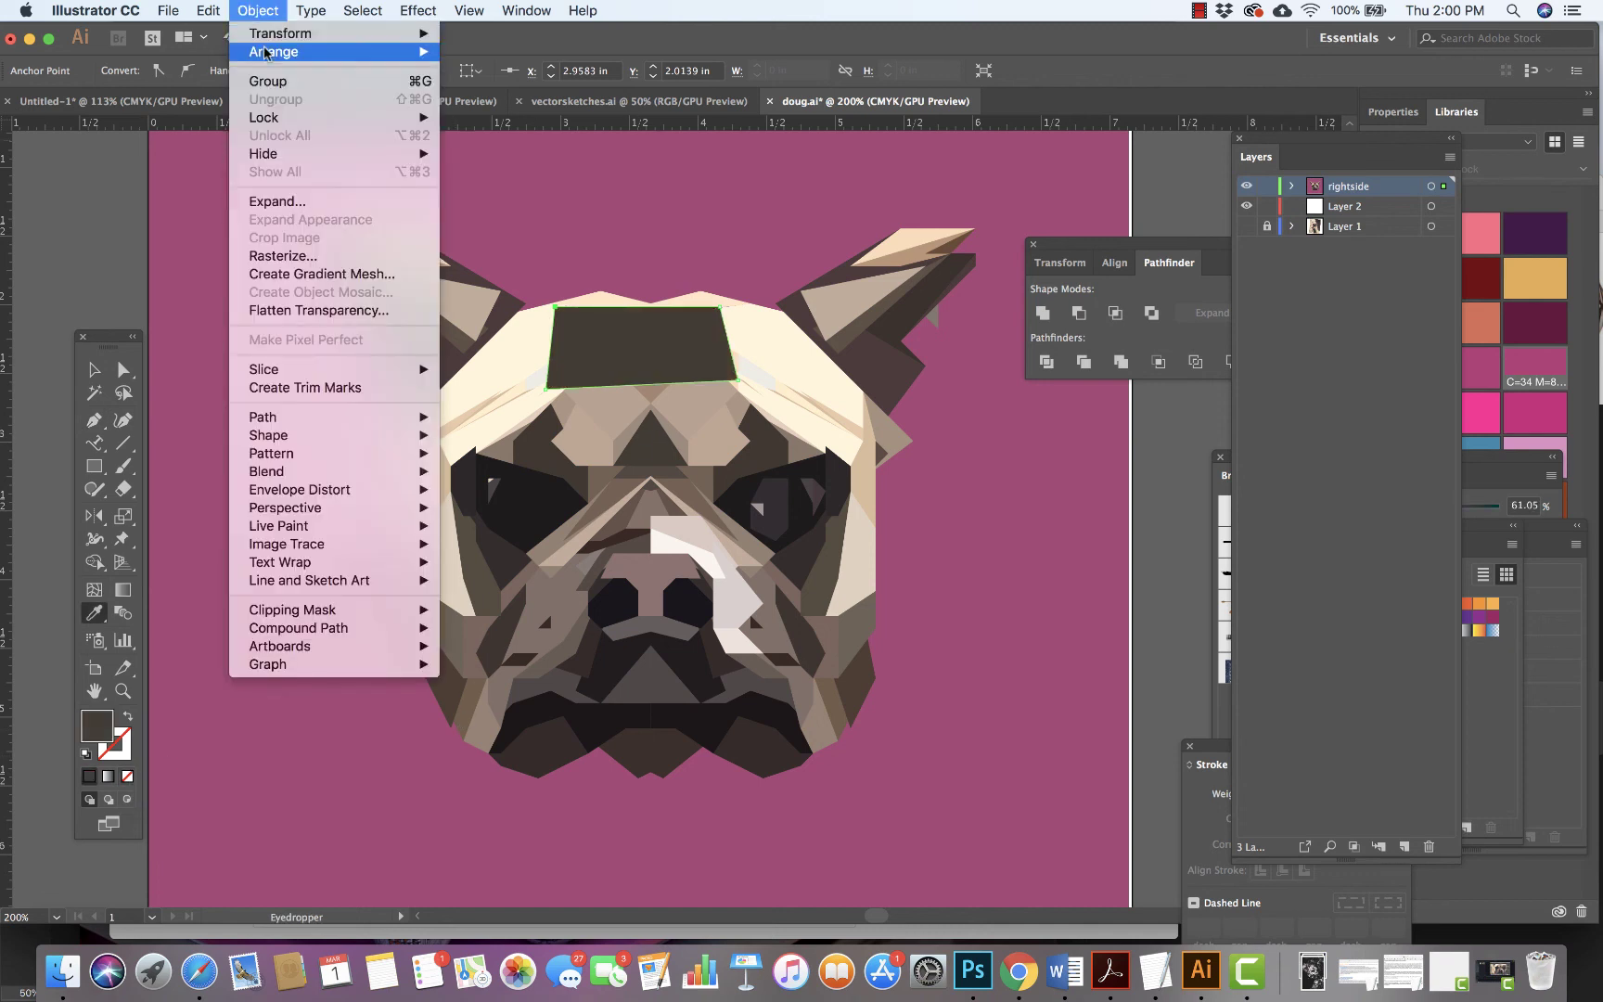
{"action": "mouse_move", "coordinate": [266, 52]}
{"action": "left_click", "coordinate": [519, 107]}
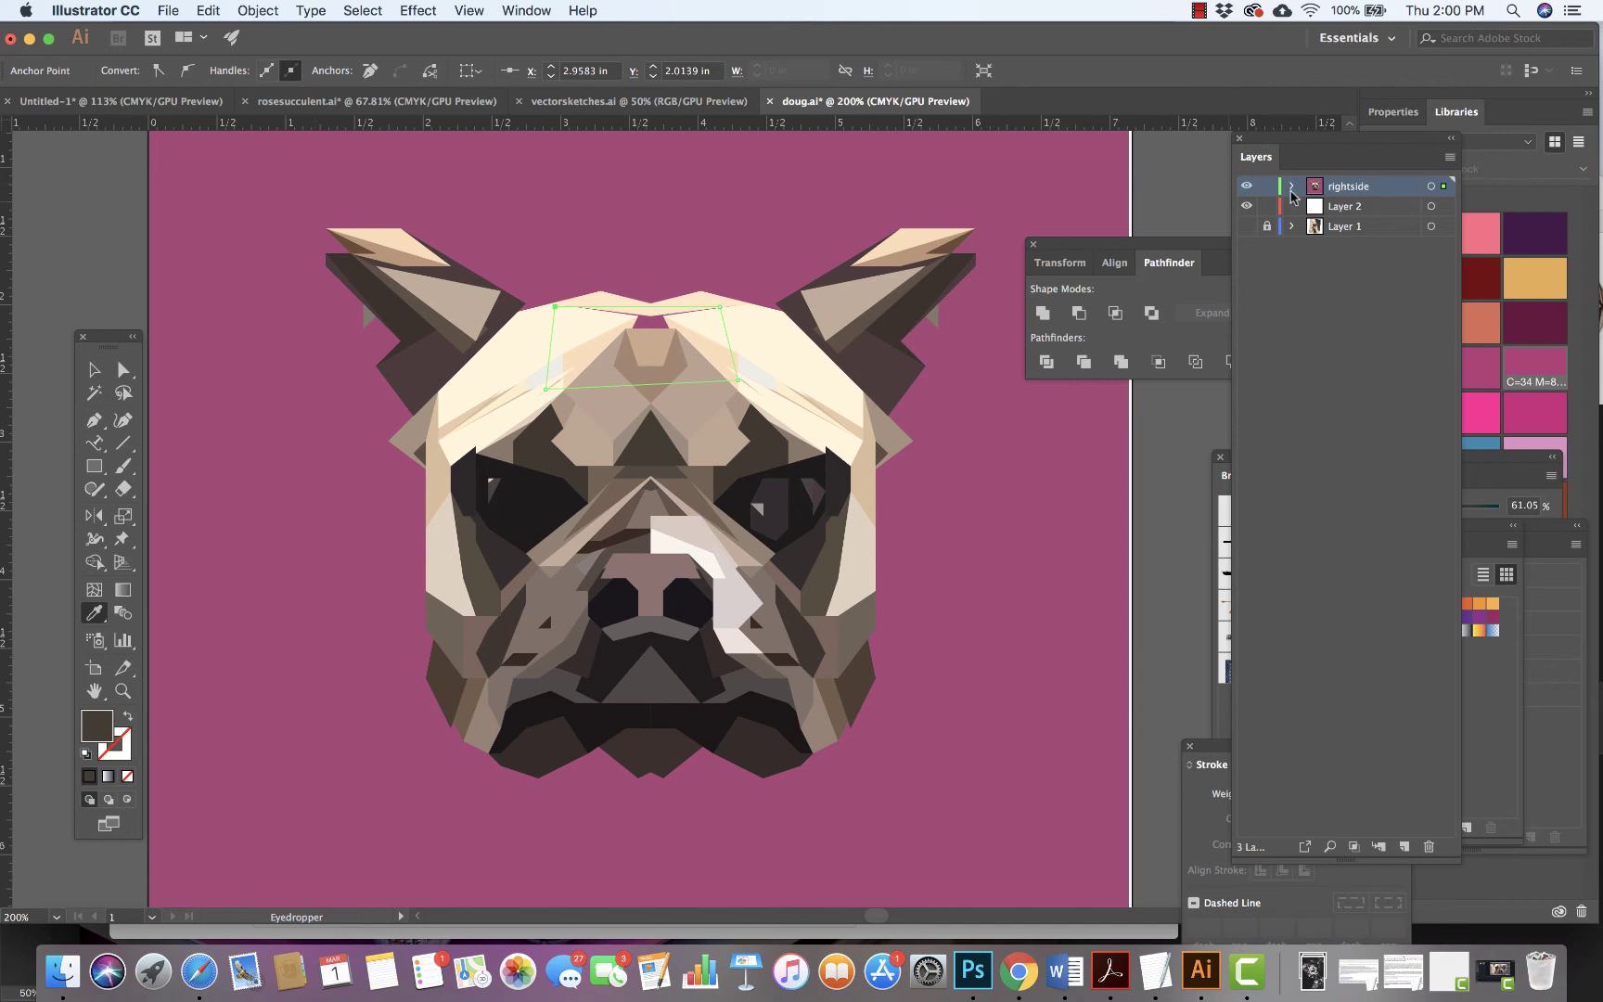
Reorder the rightside layer so the background rectangle sits below the new forehead path.
{"action": "left_click", "coordinate": [1291, 189]}
{"action": "left_click", "coordinate": [1362, 248]}
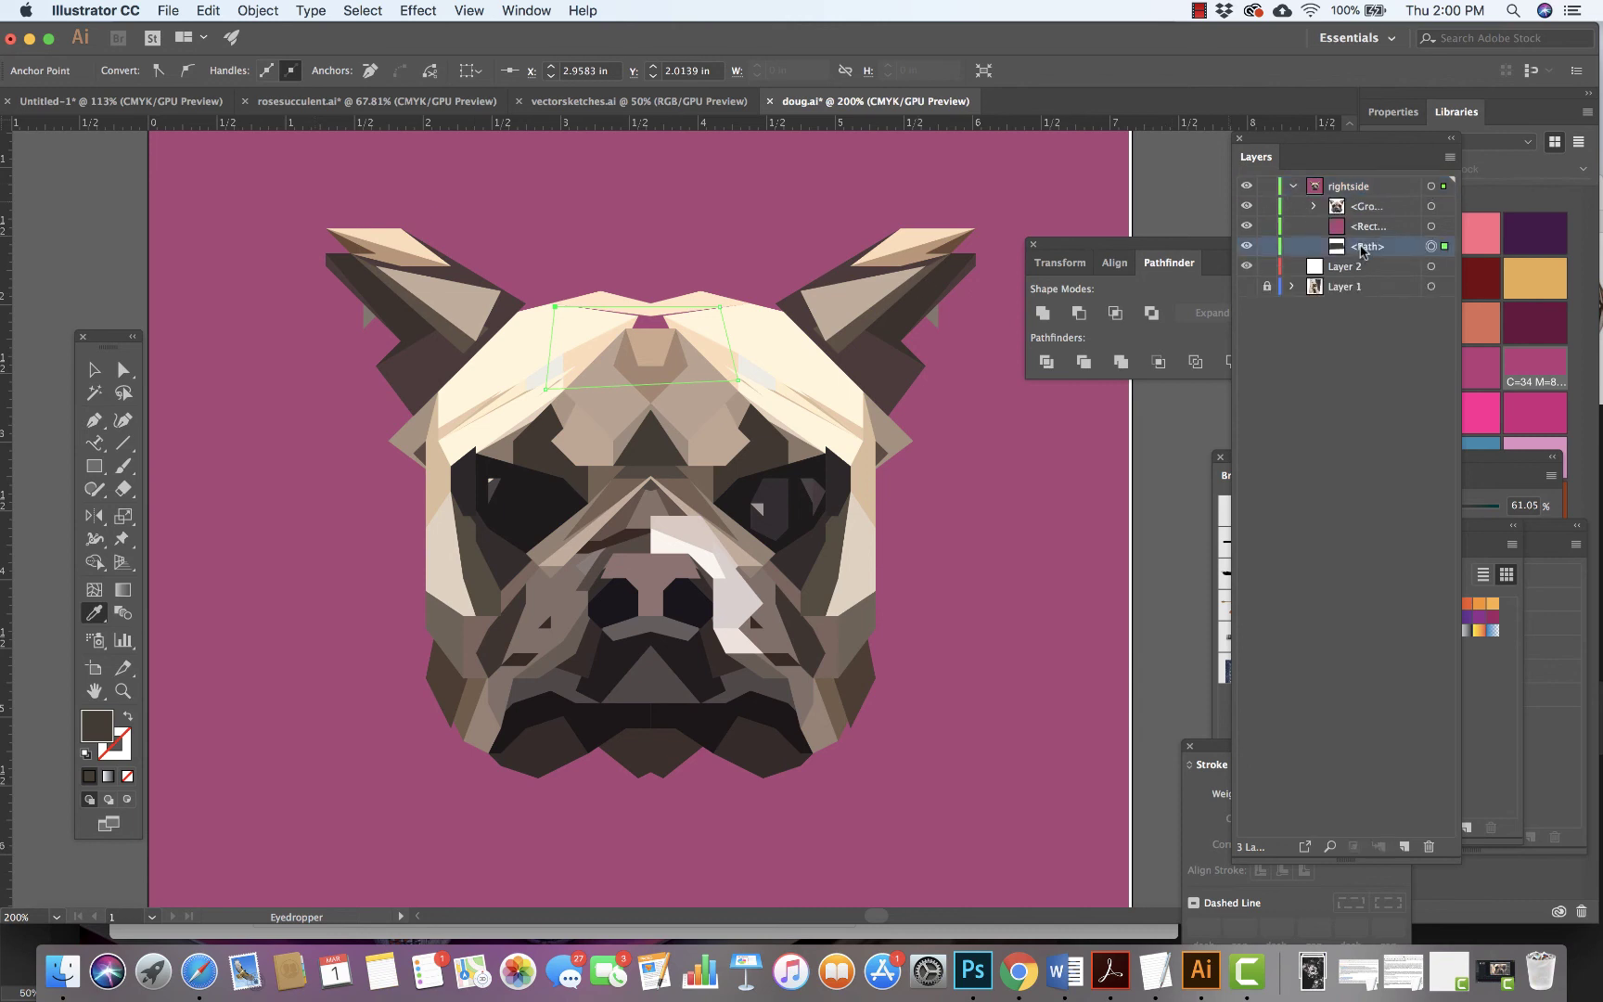
{"action": "left_click", "coordinate": [1374, 228]}
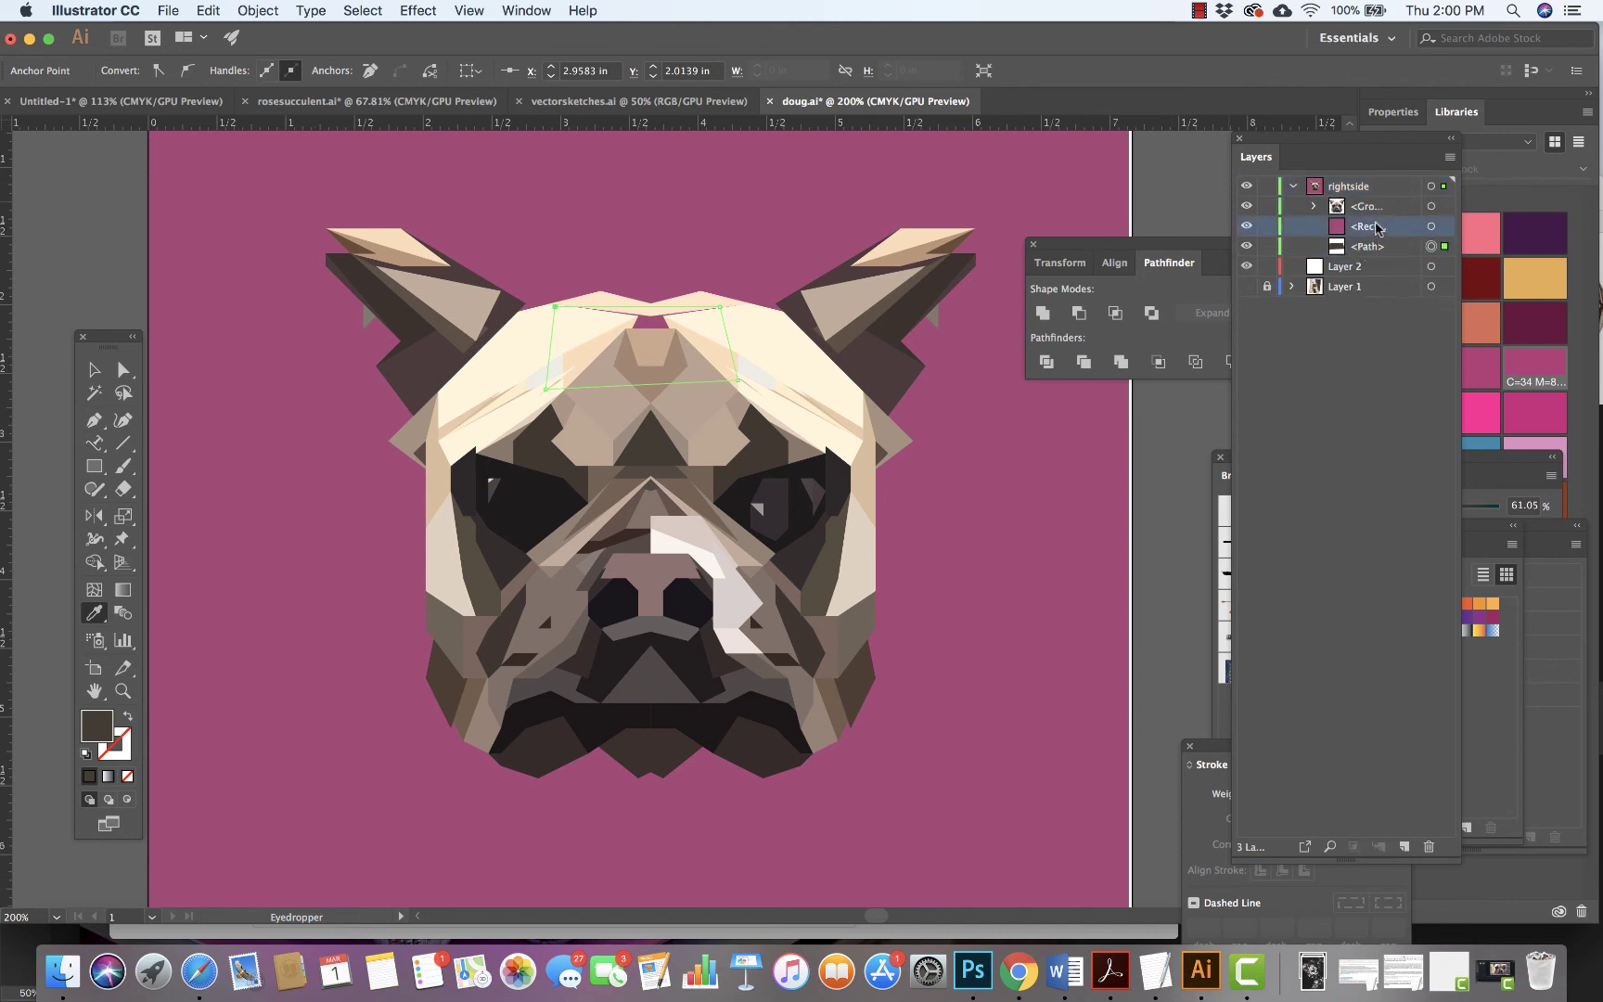
{"action": "left_click_drag", "start_coordinate": [1377, 227], "coordinate": [1372, 252]}
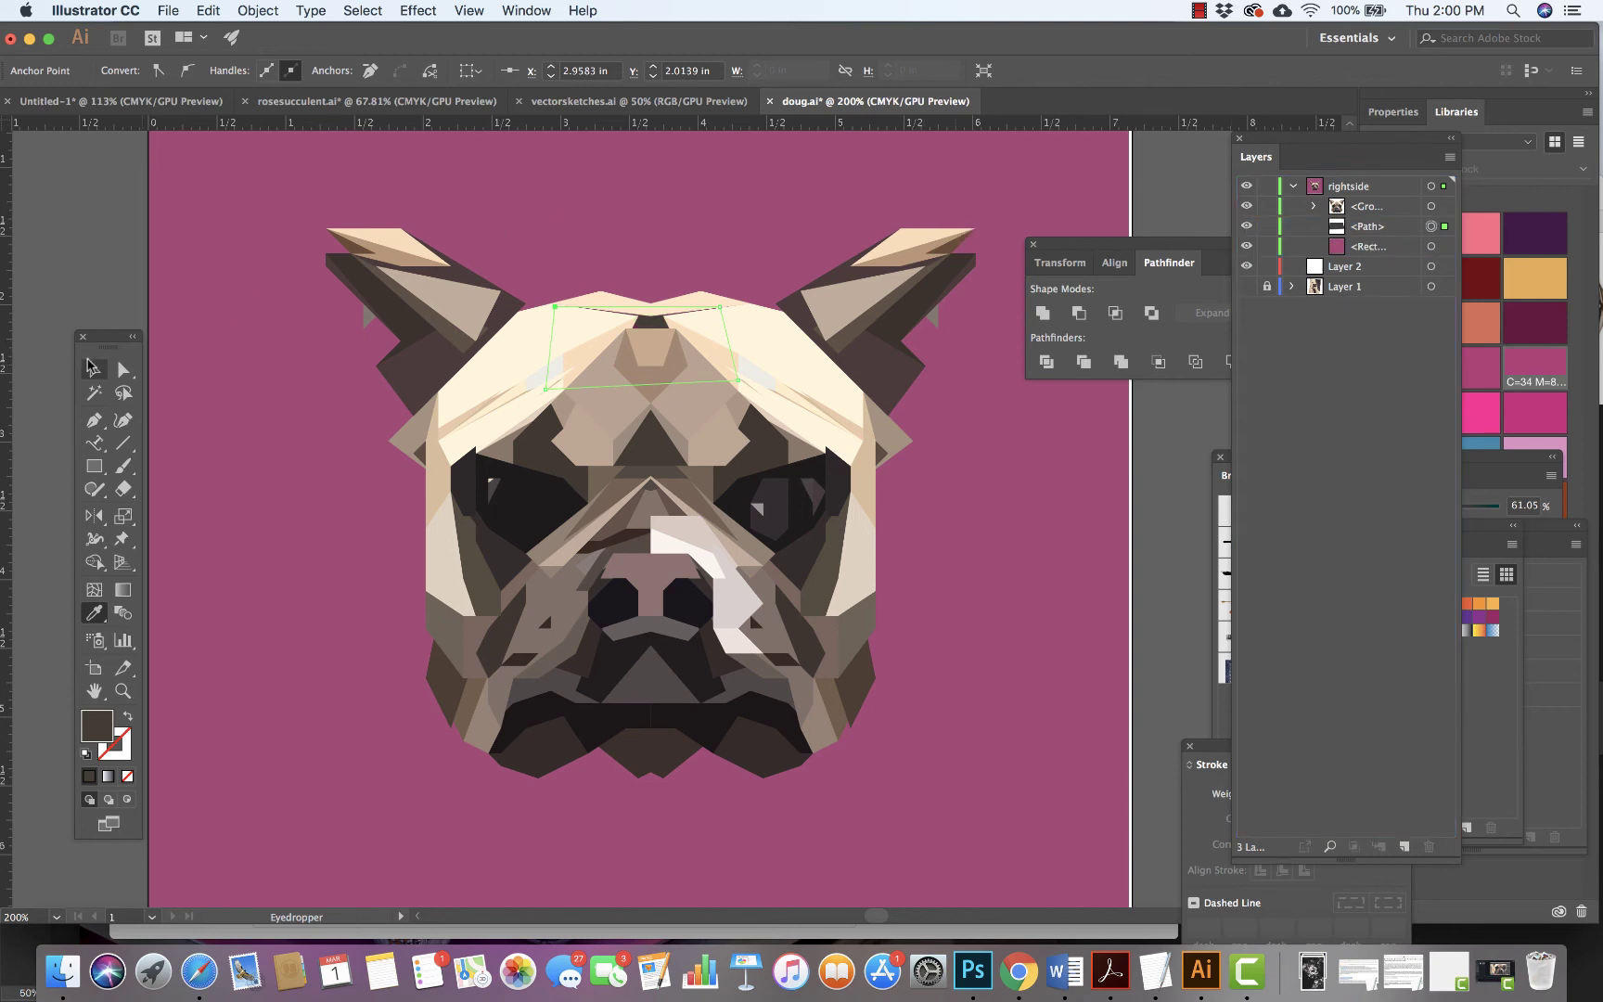
{"action": "left_click", "coordinate": [92, 368]}
{"action": "left_click", "coordinate": [74, 221]}
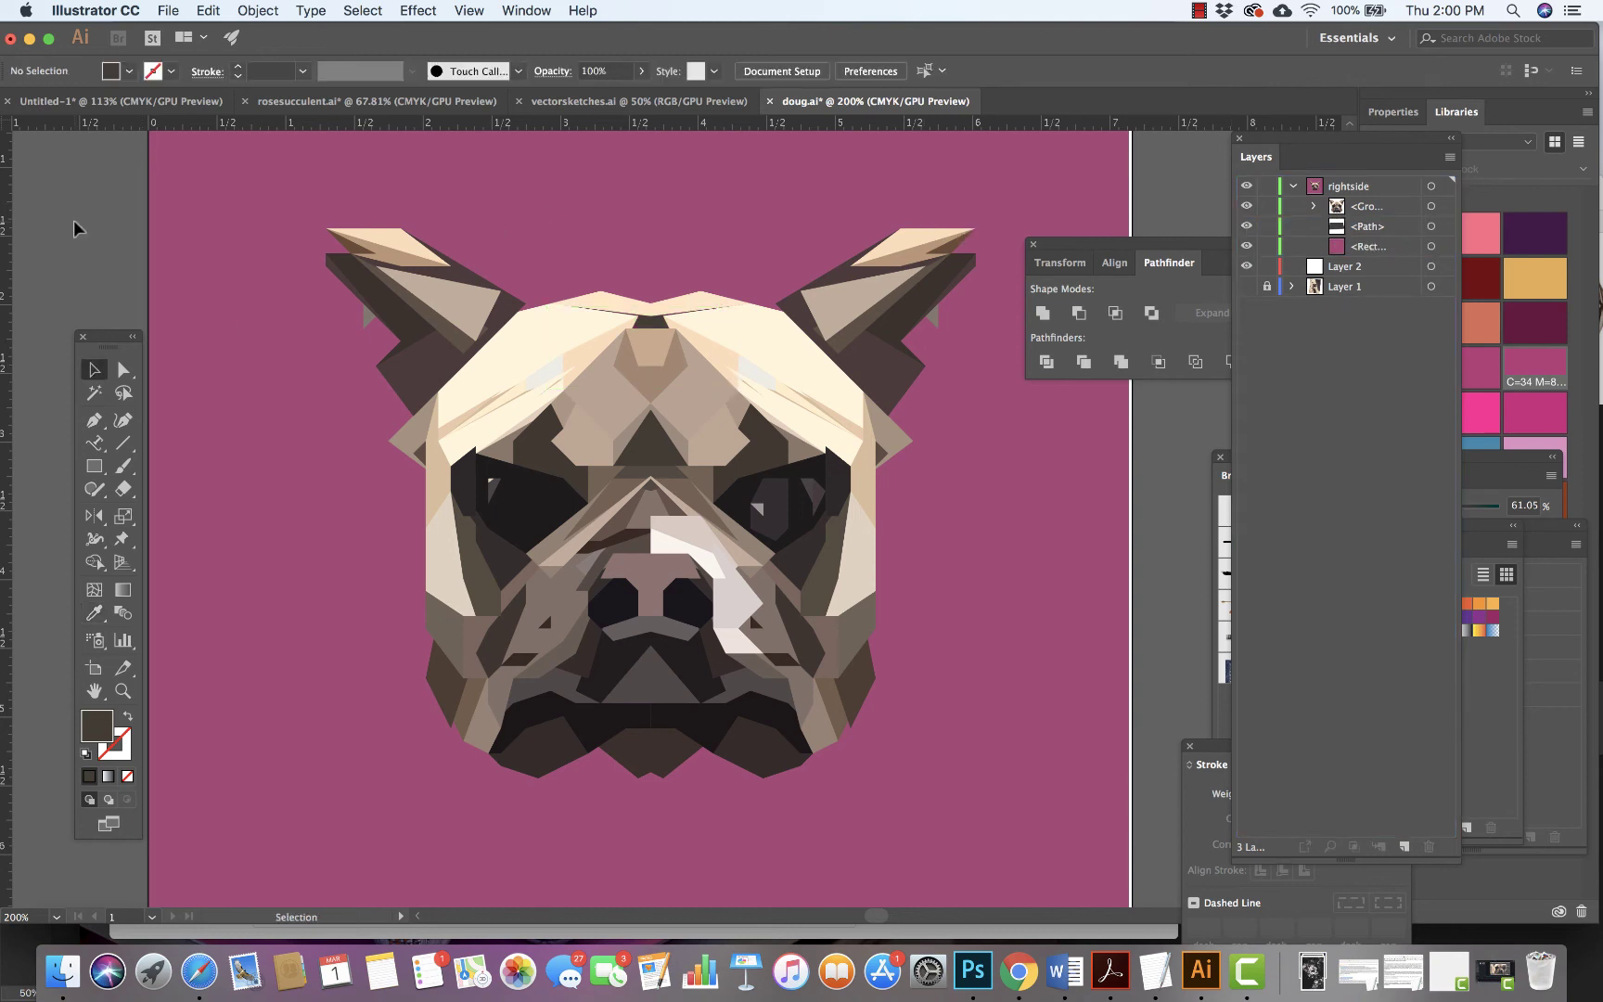